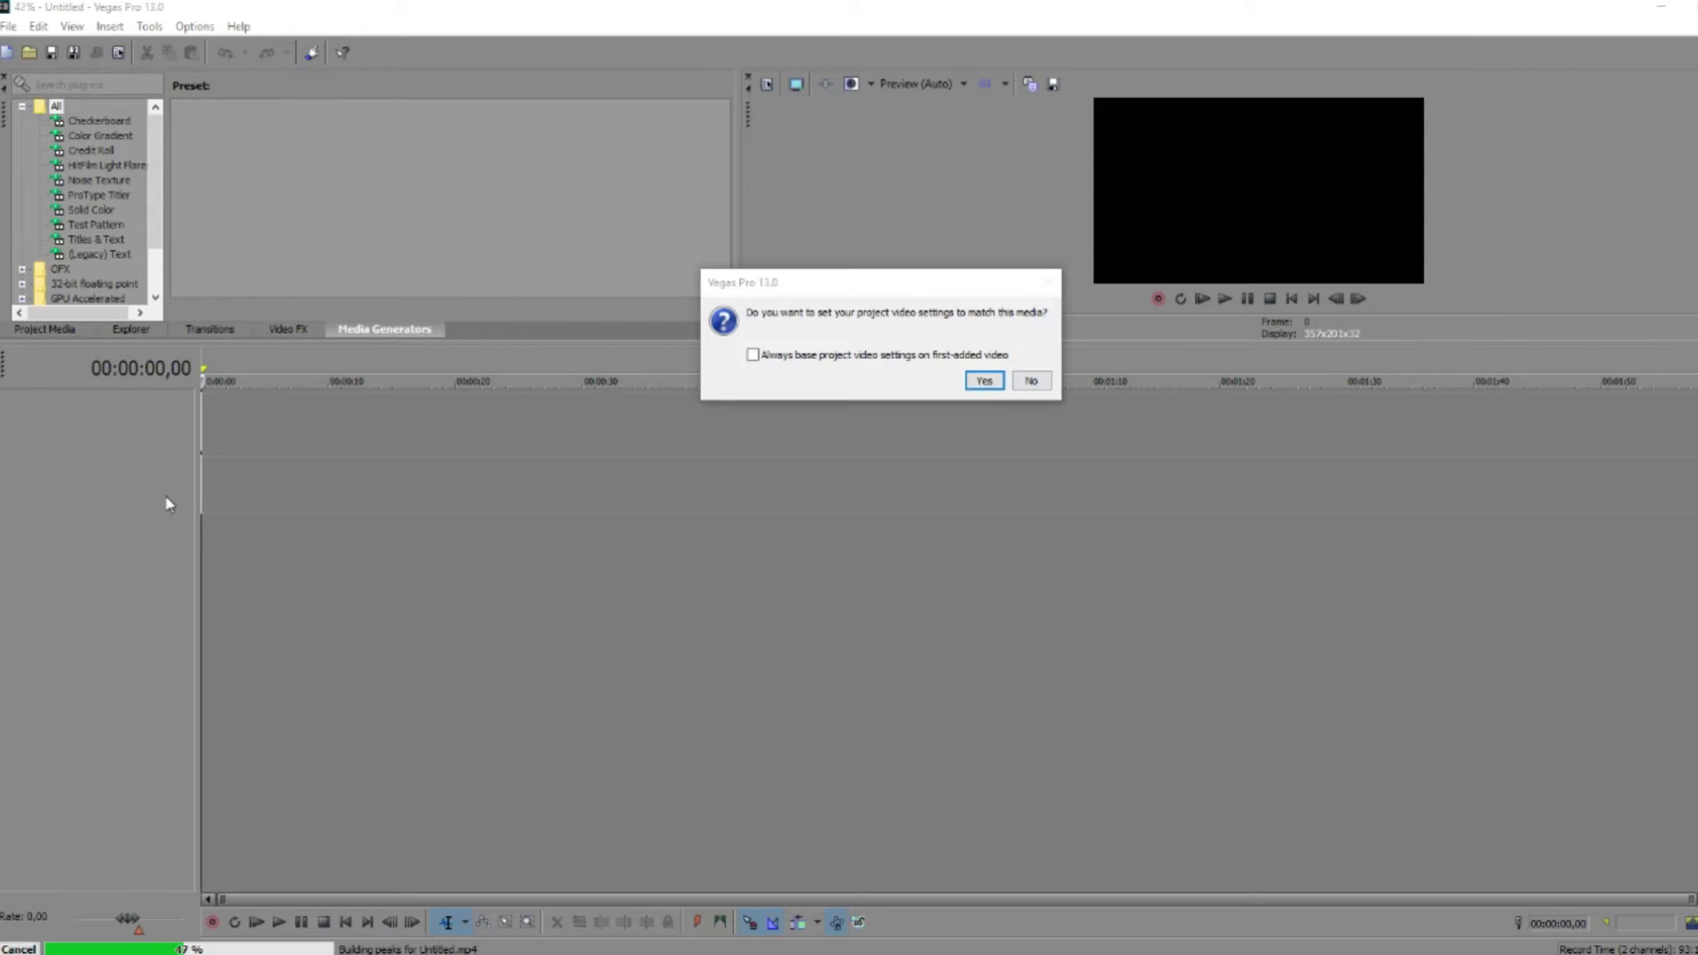
# Match the project video settings to the imported clip and lower its audio event's gain all the way to silence it.
pyautogui.click(982, 382)
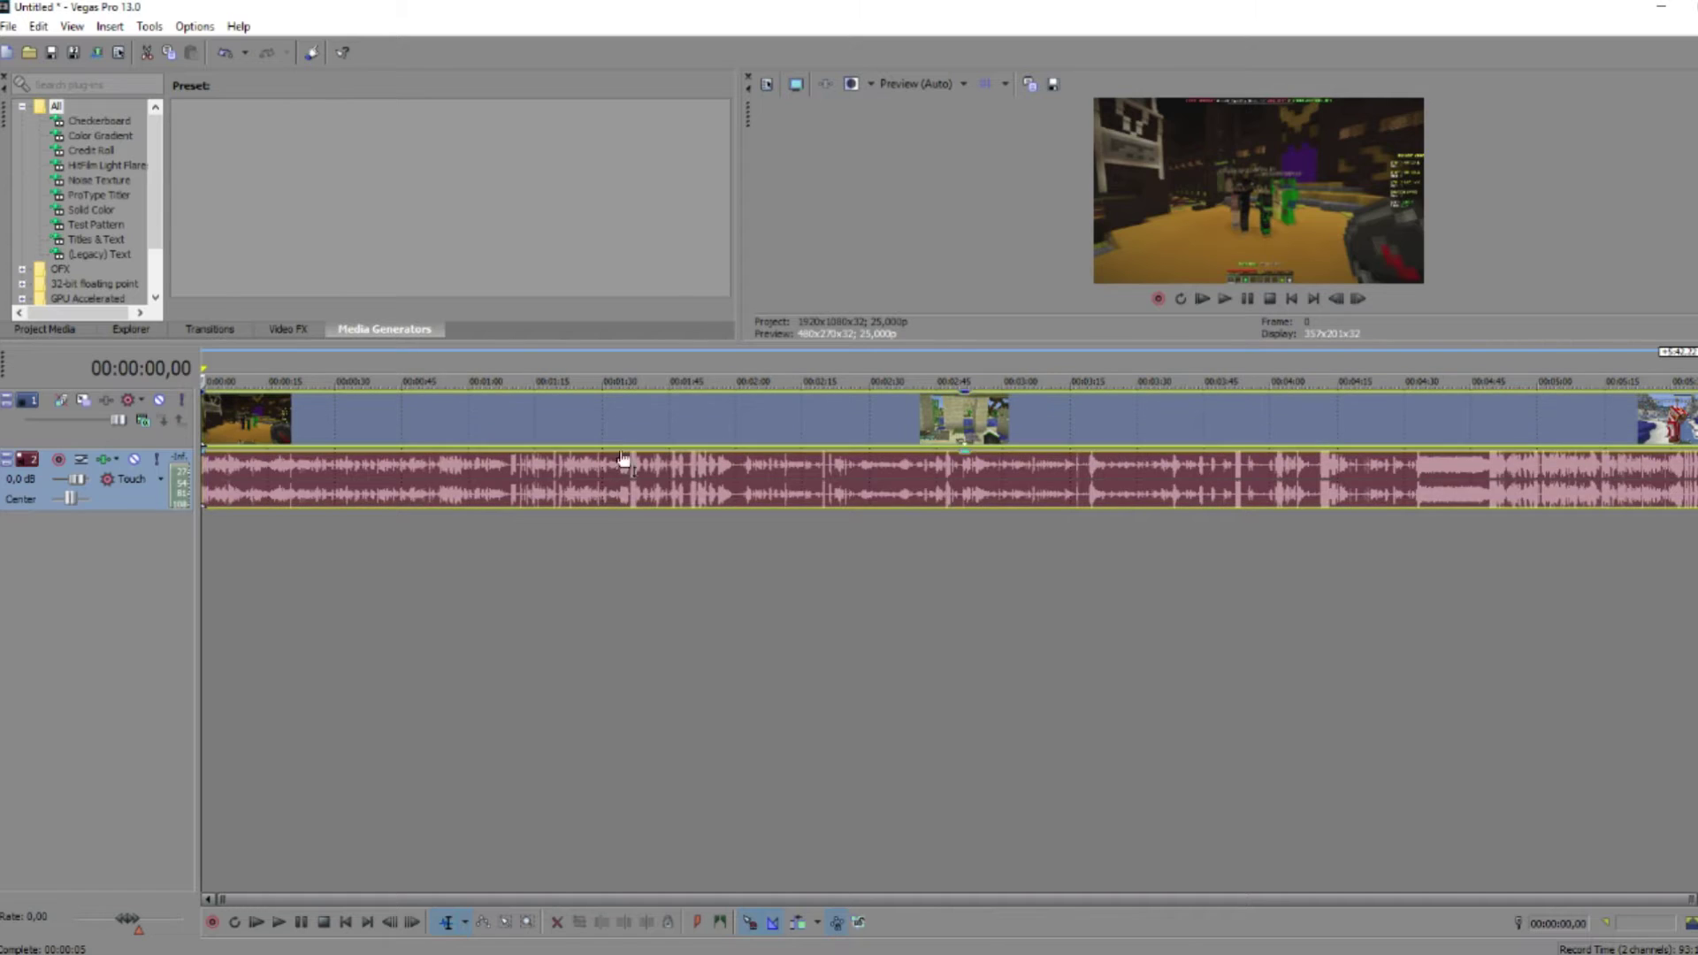
pyautogui.click(623, 468)
pyautogui.click(968, 461)
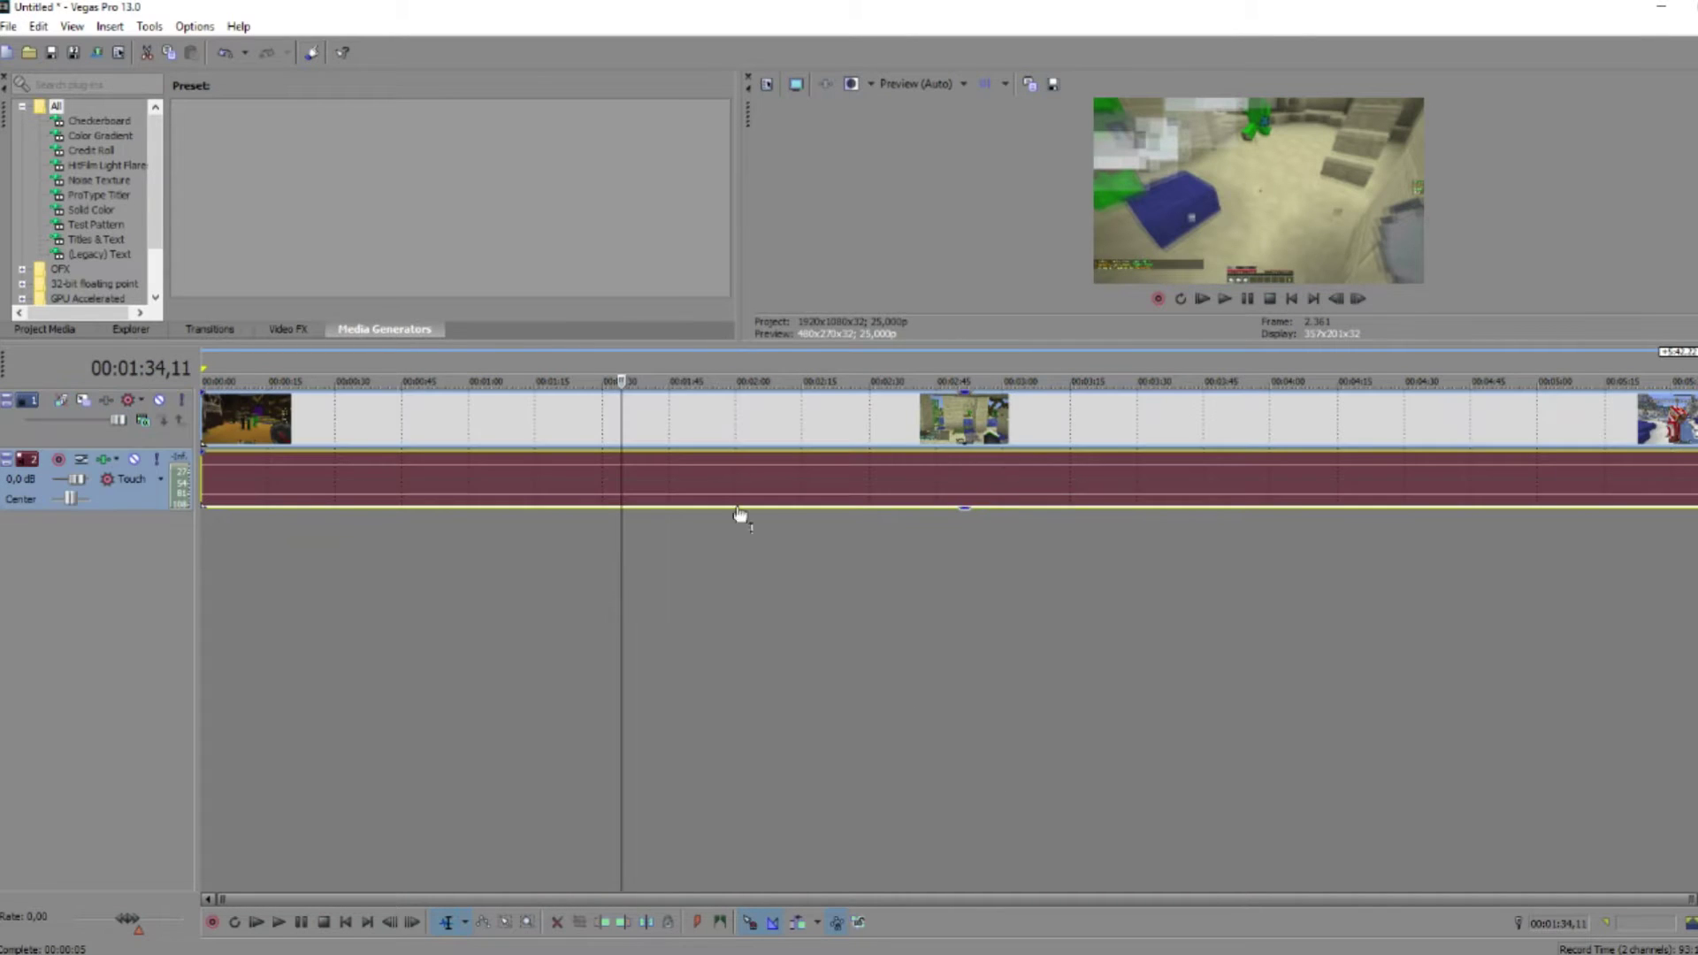
pyautogui.press('Delete')
# Shorten the gameplay clip and its audio to end at about 00:02:56 on the timeline.
pyautogui.click(718, 428)
pyautogui.click(466, 431)
pyautogui.press('Home')
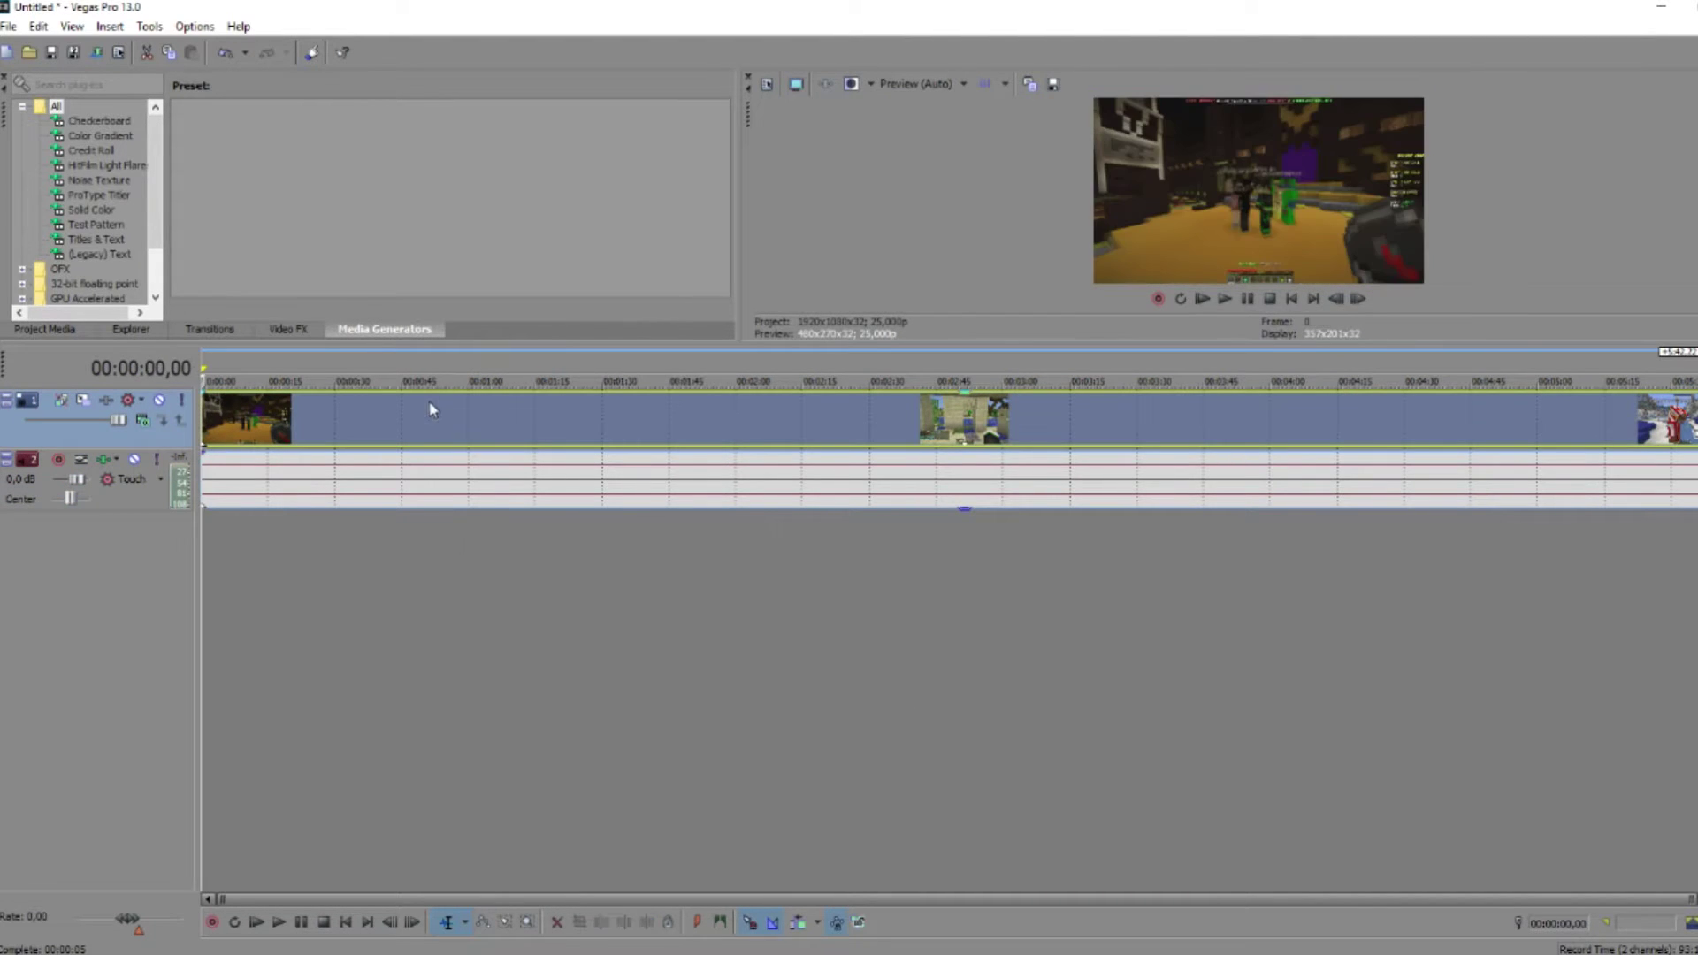
pyautogui.click(423, 401)
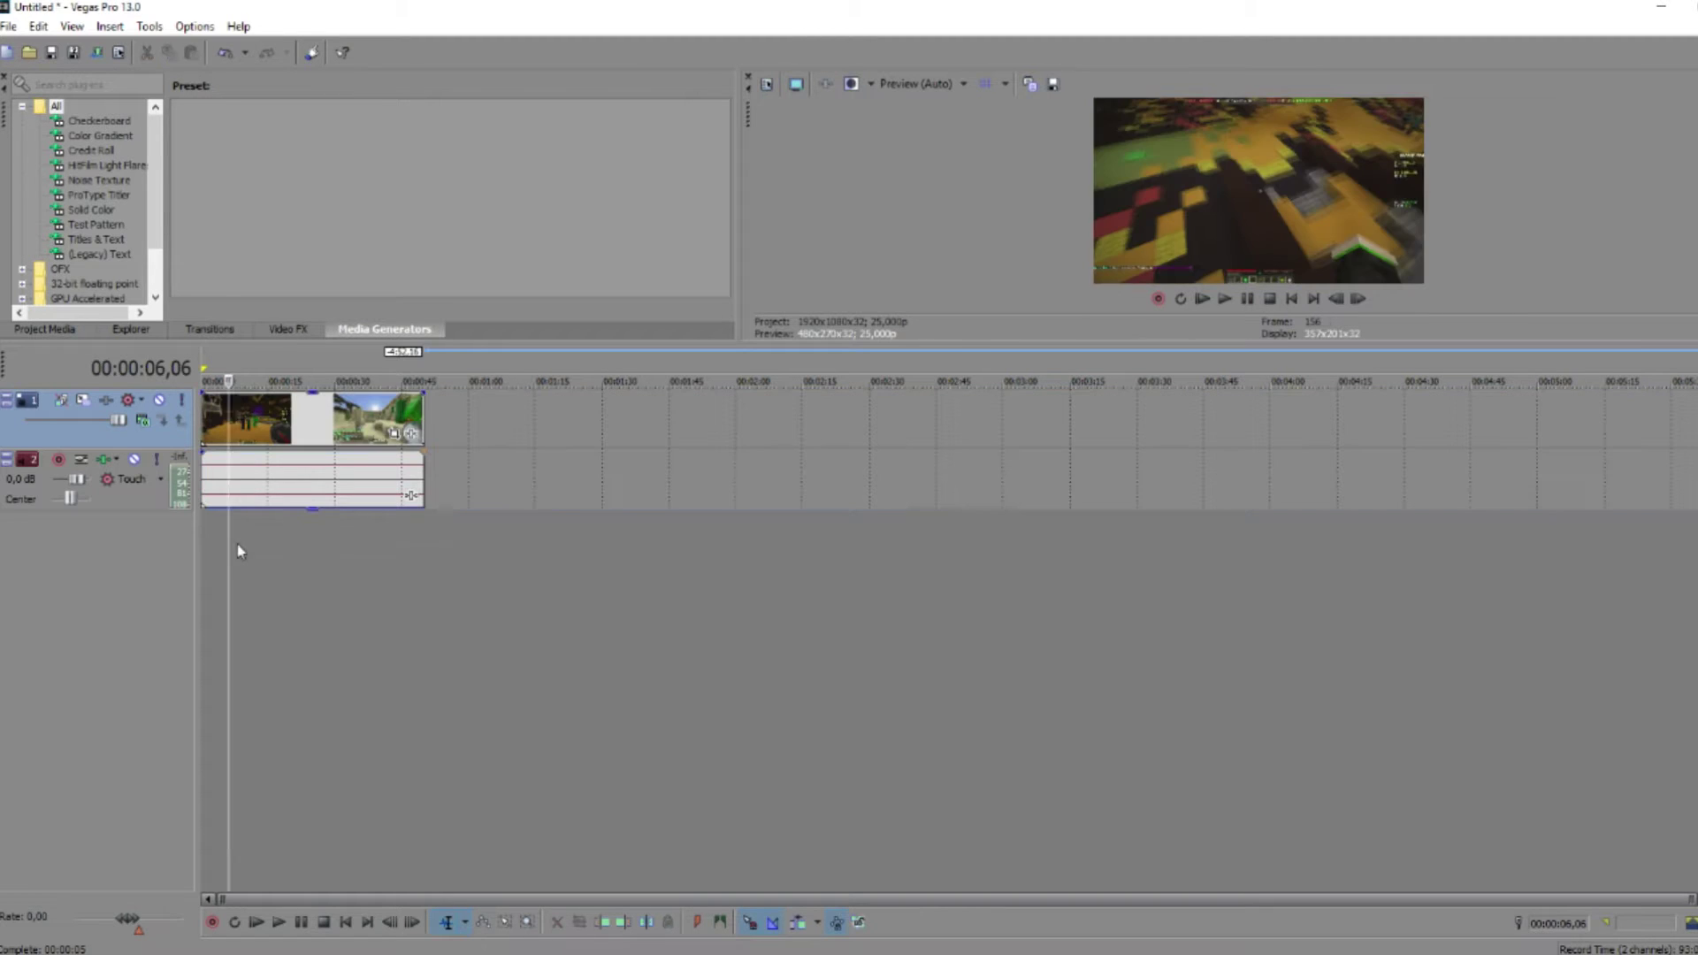
pyautogui.scroll(2, 356, 511)
pyautogui.scroll(2, 362, 526)
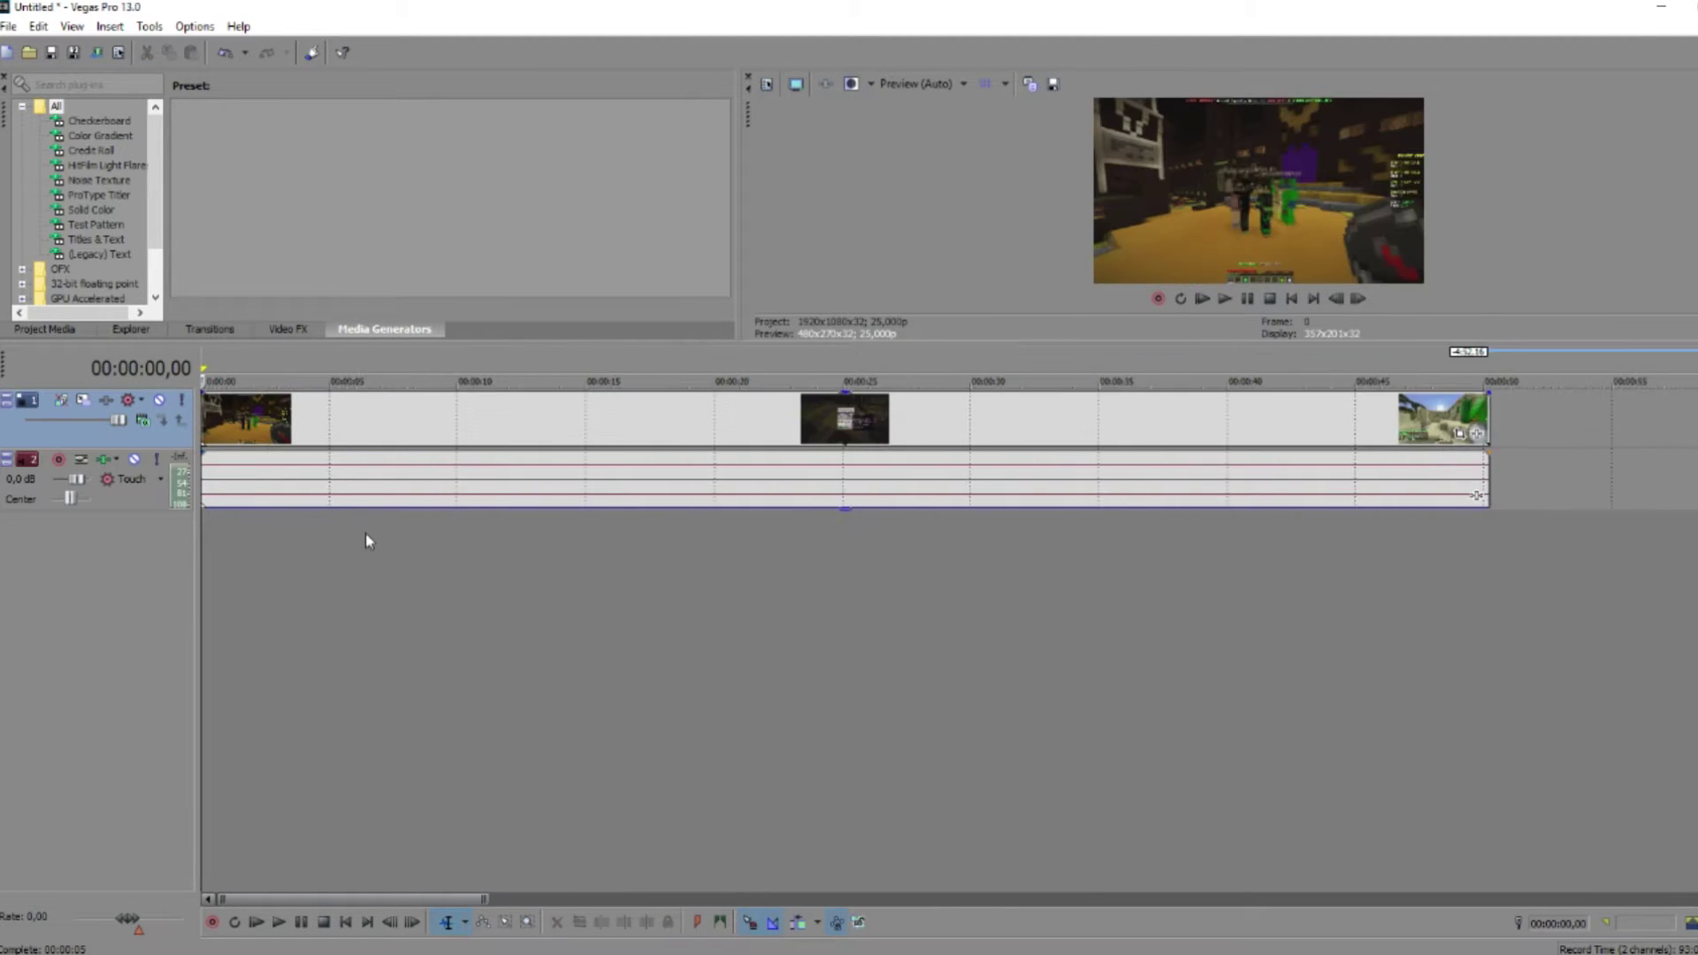
pyautogui.scroll(-1, 511, 493)
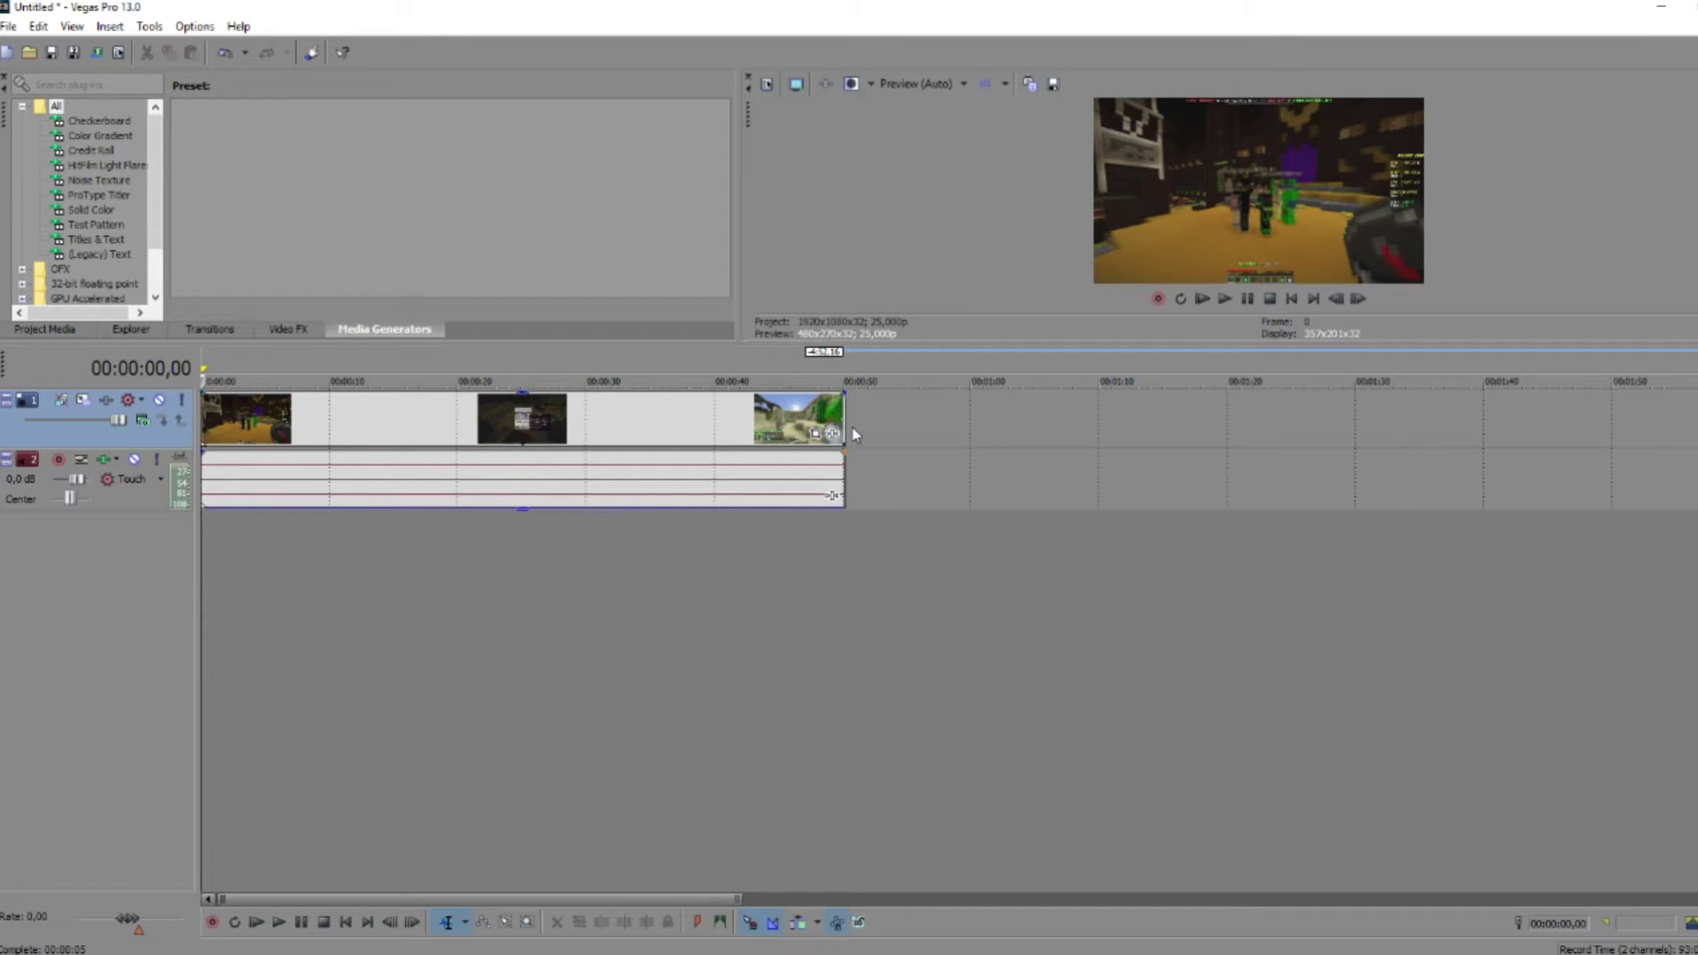
pyautogui.moveTo(843, 424); pyautogui.dragTo(1148, 511)
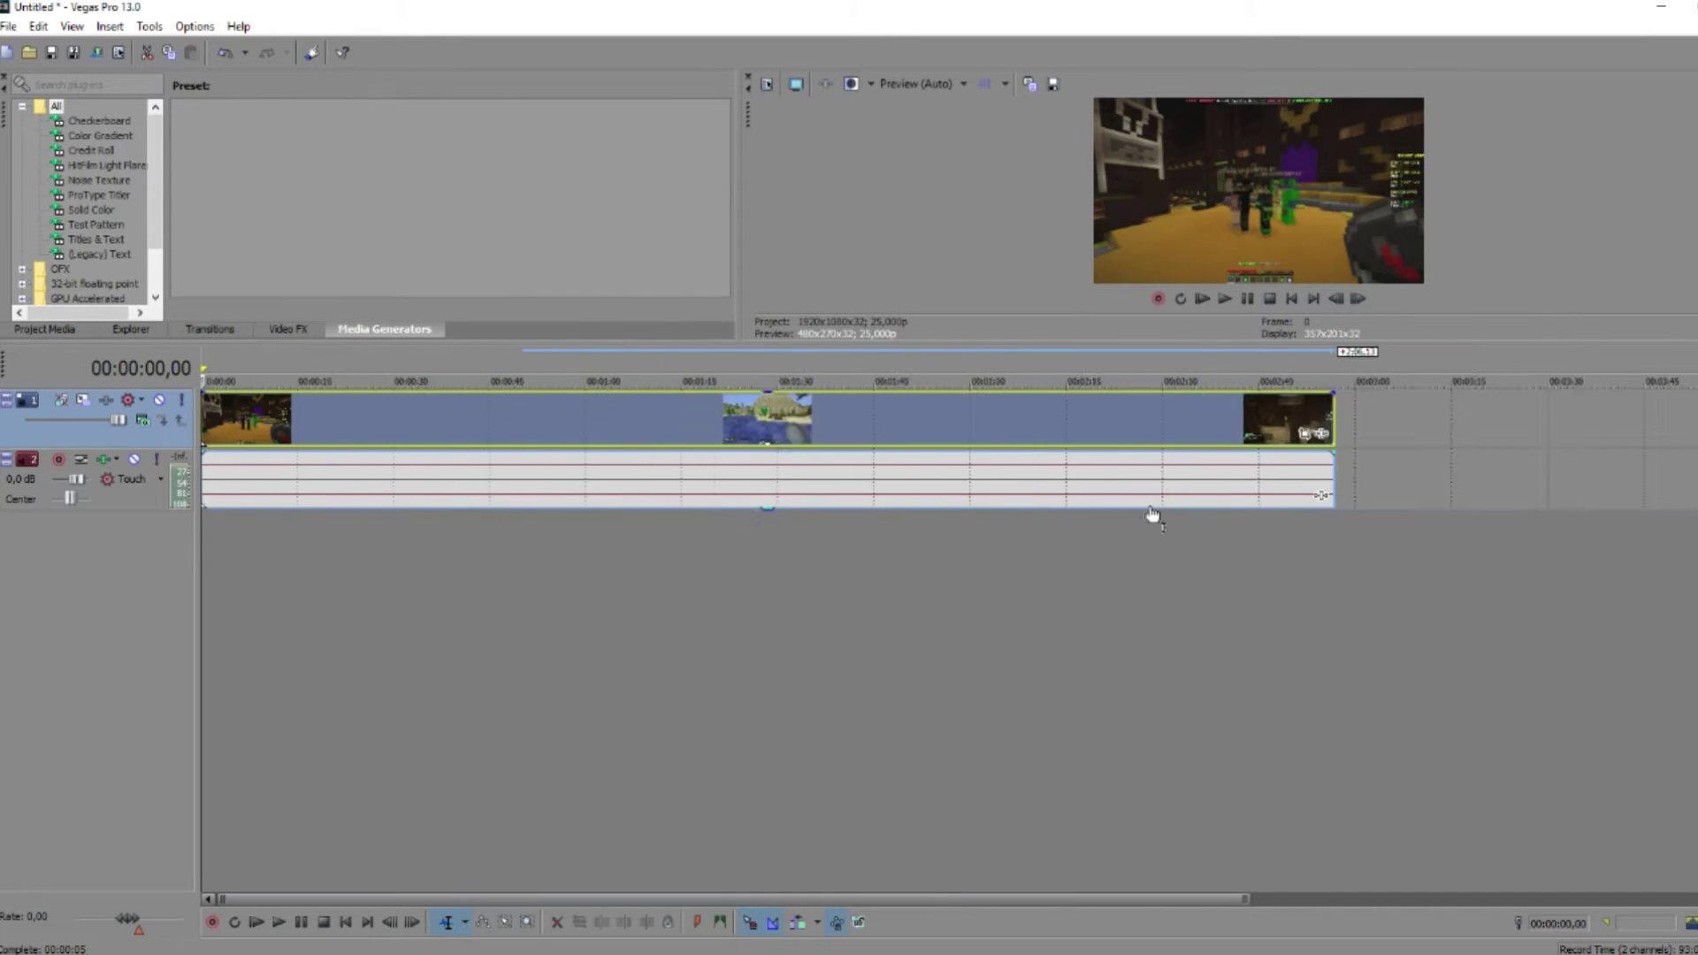
# Insert two empty video tracks above the gameplay clip's track.
pyautogui.hscroll(-10, 637, 531)
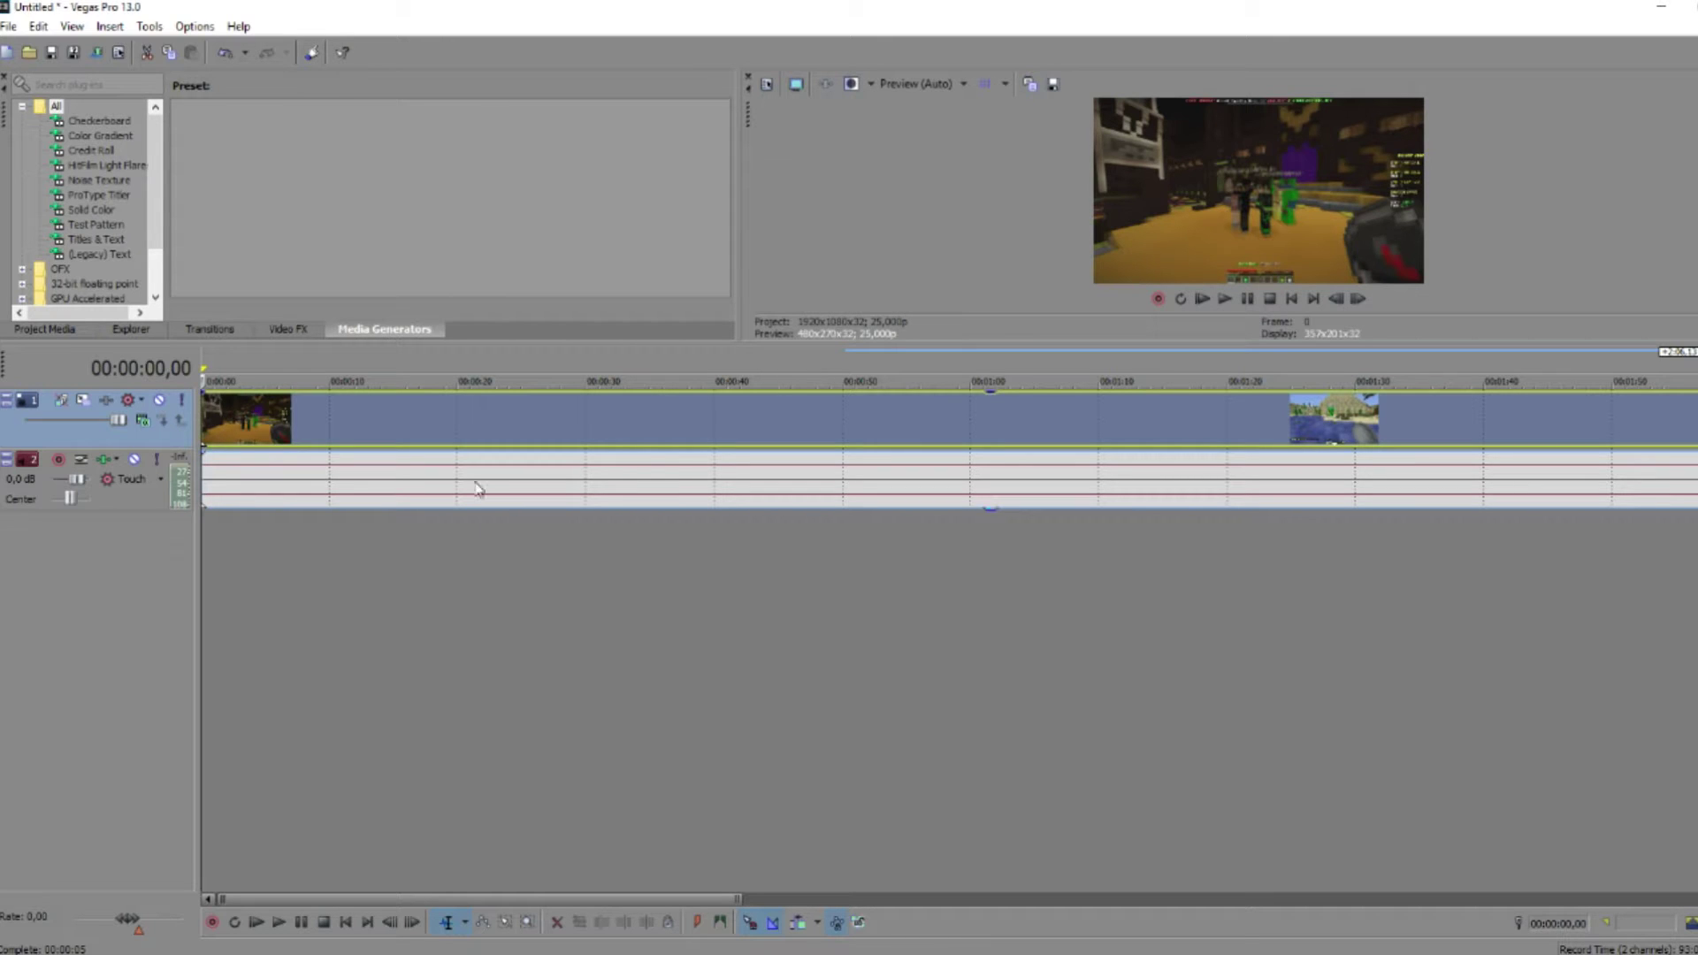
pyautogui.rightClick(549, 583)
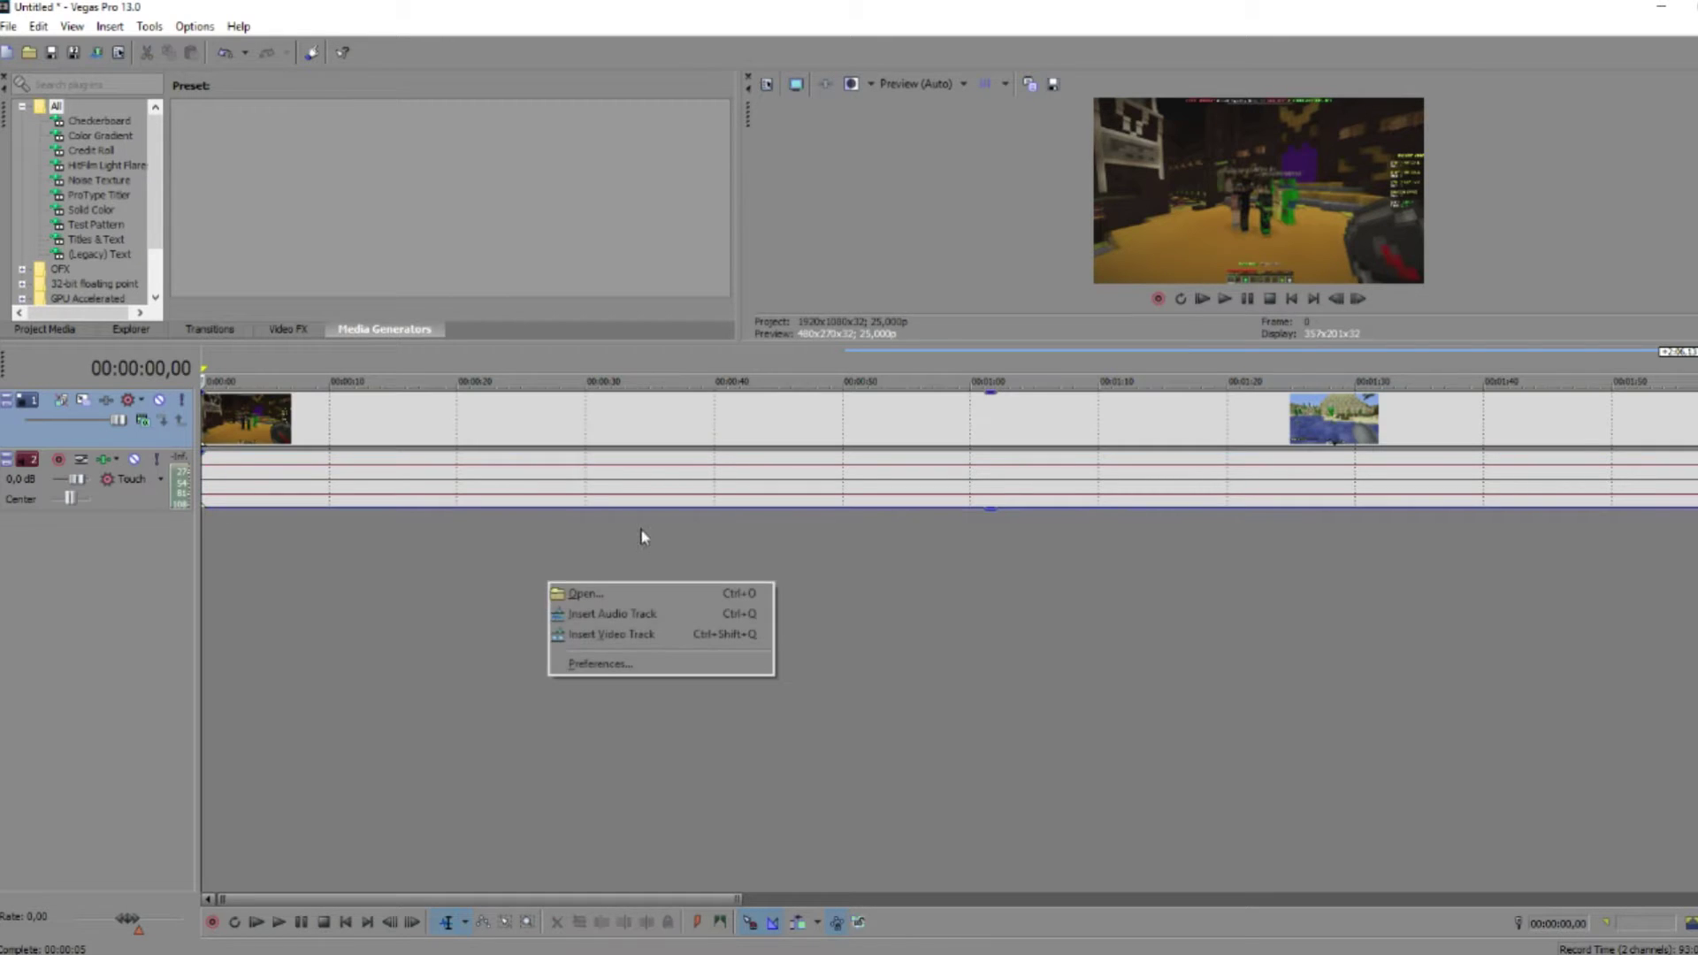
pyautogui.click(640, 646)
pyautogui.rightClick(378, 441)
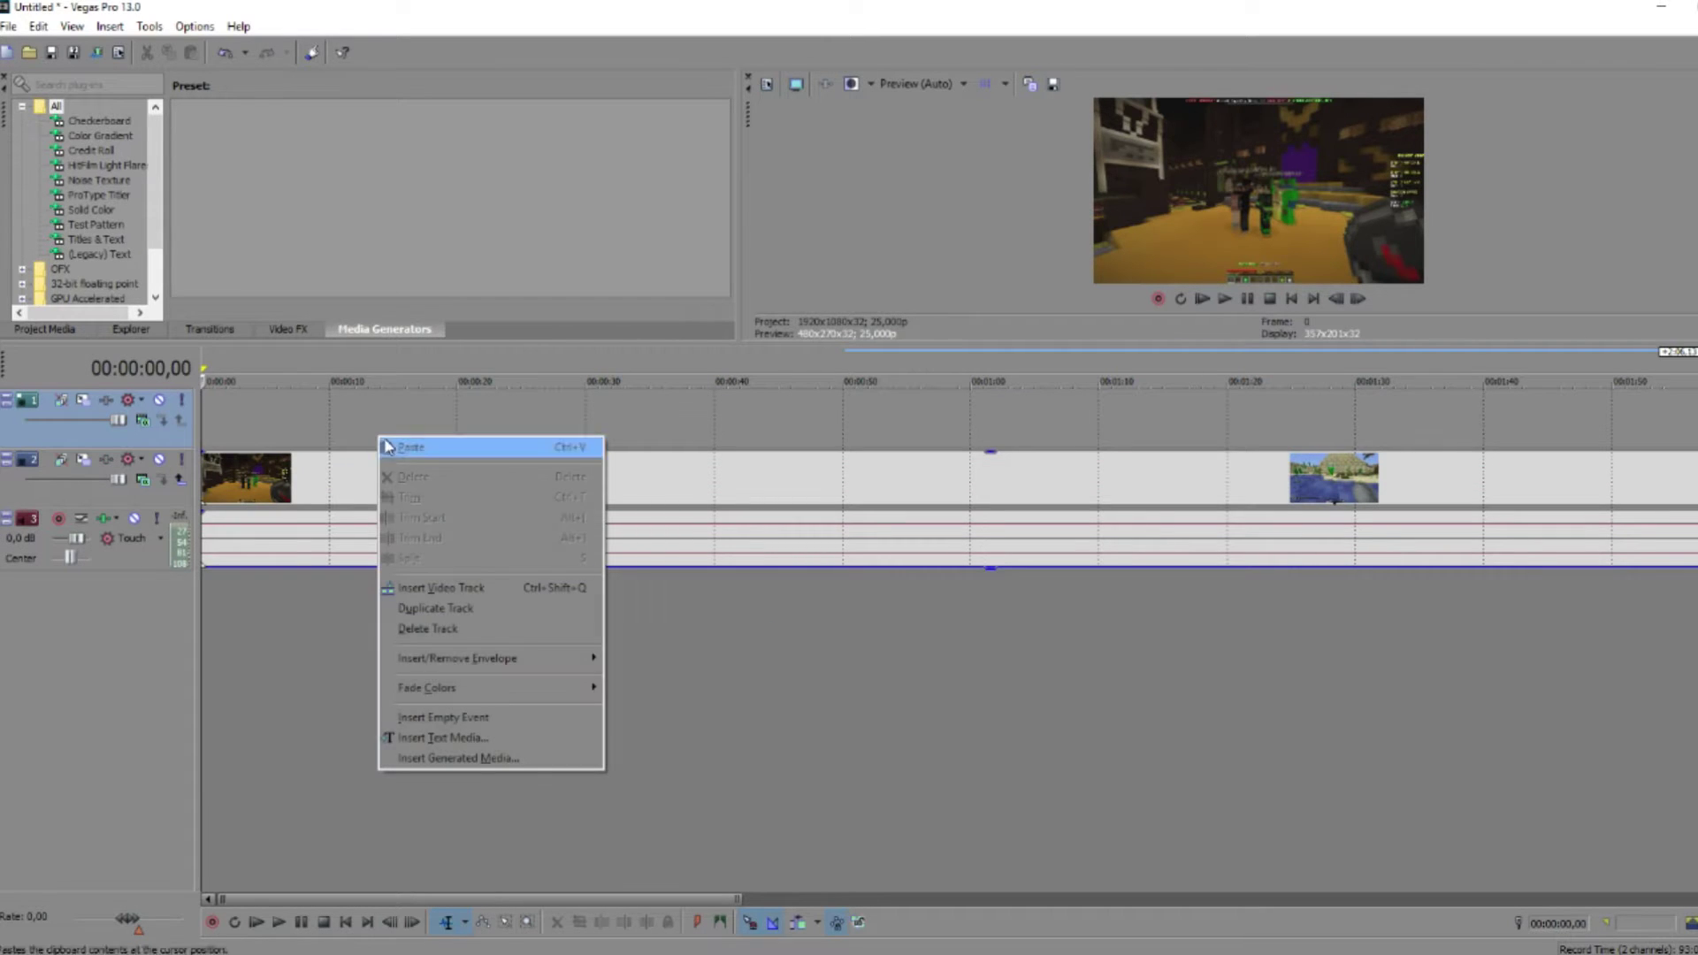
pyautogui.click(457, 595)
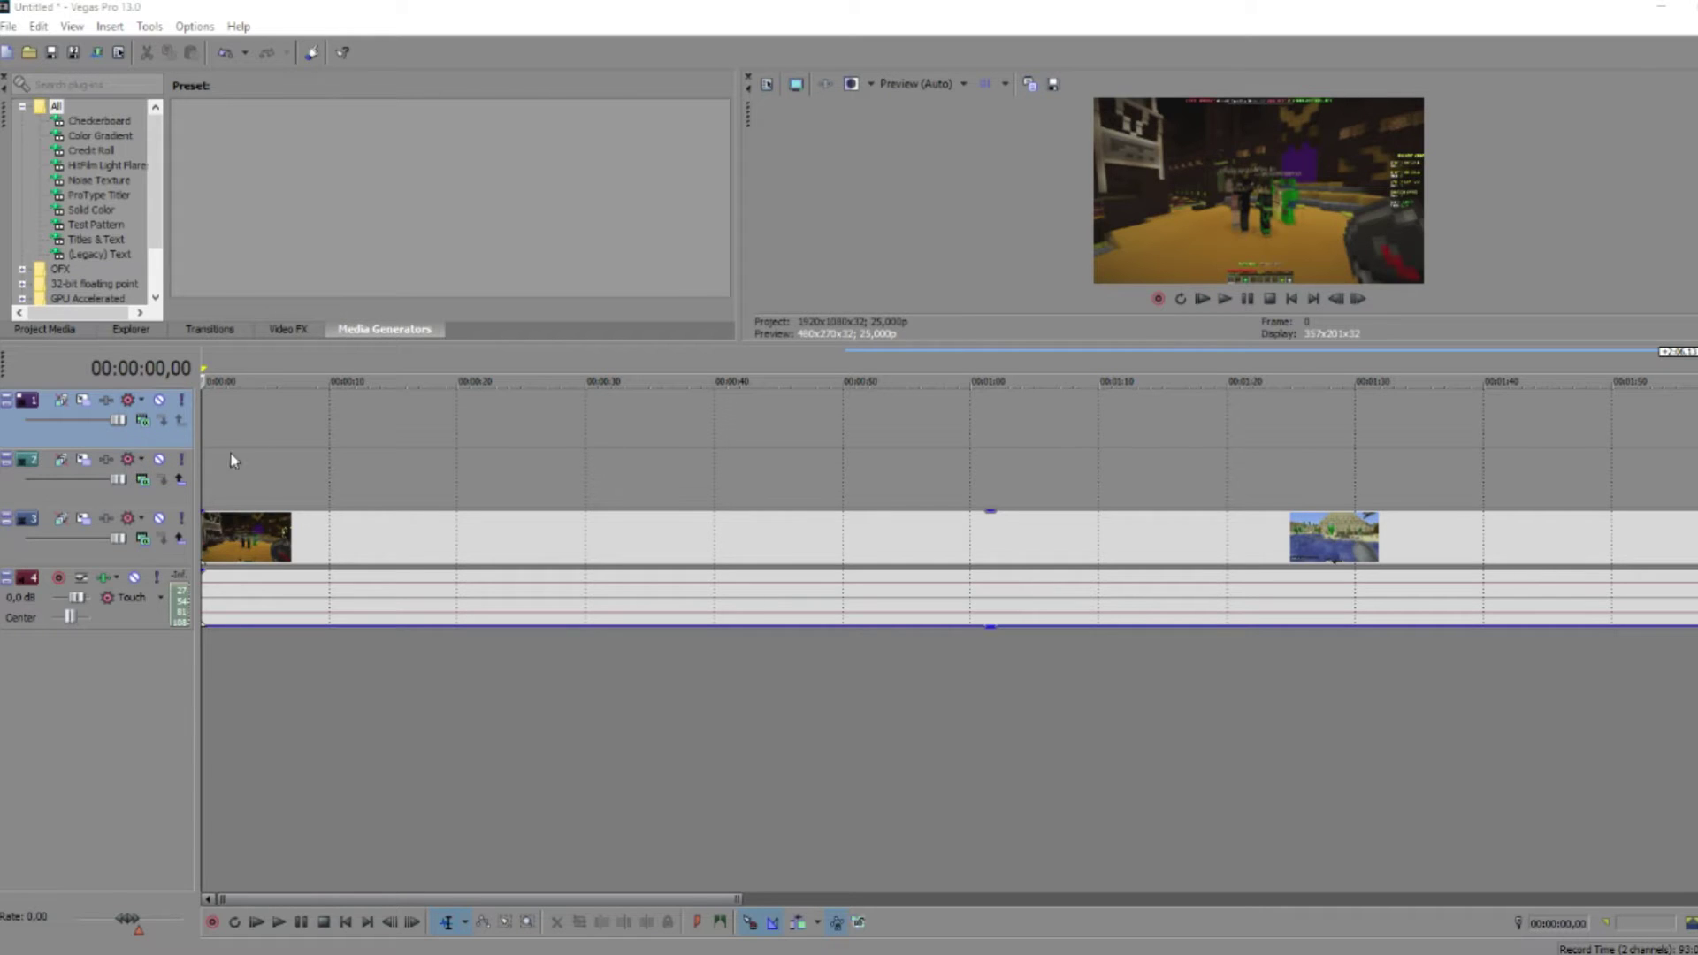
pyautogui.moveTo(235, 460)
pyautogui.mouseDown()
pyautogui.moveTo(644, 451)
pyautogui.moveTo(204, 451)
pyautogui.mouseUp()
pyautogui.click(587, 446)
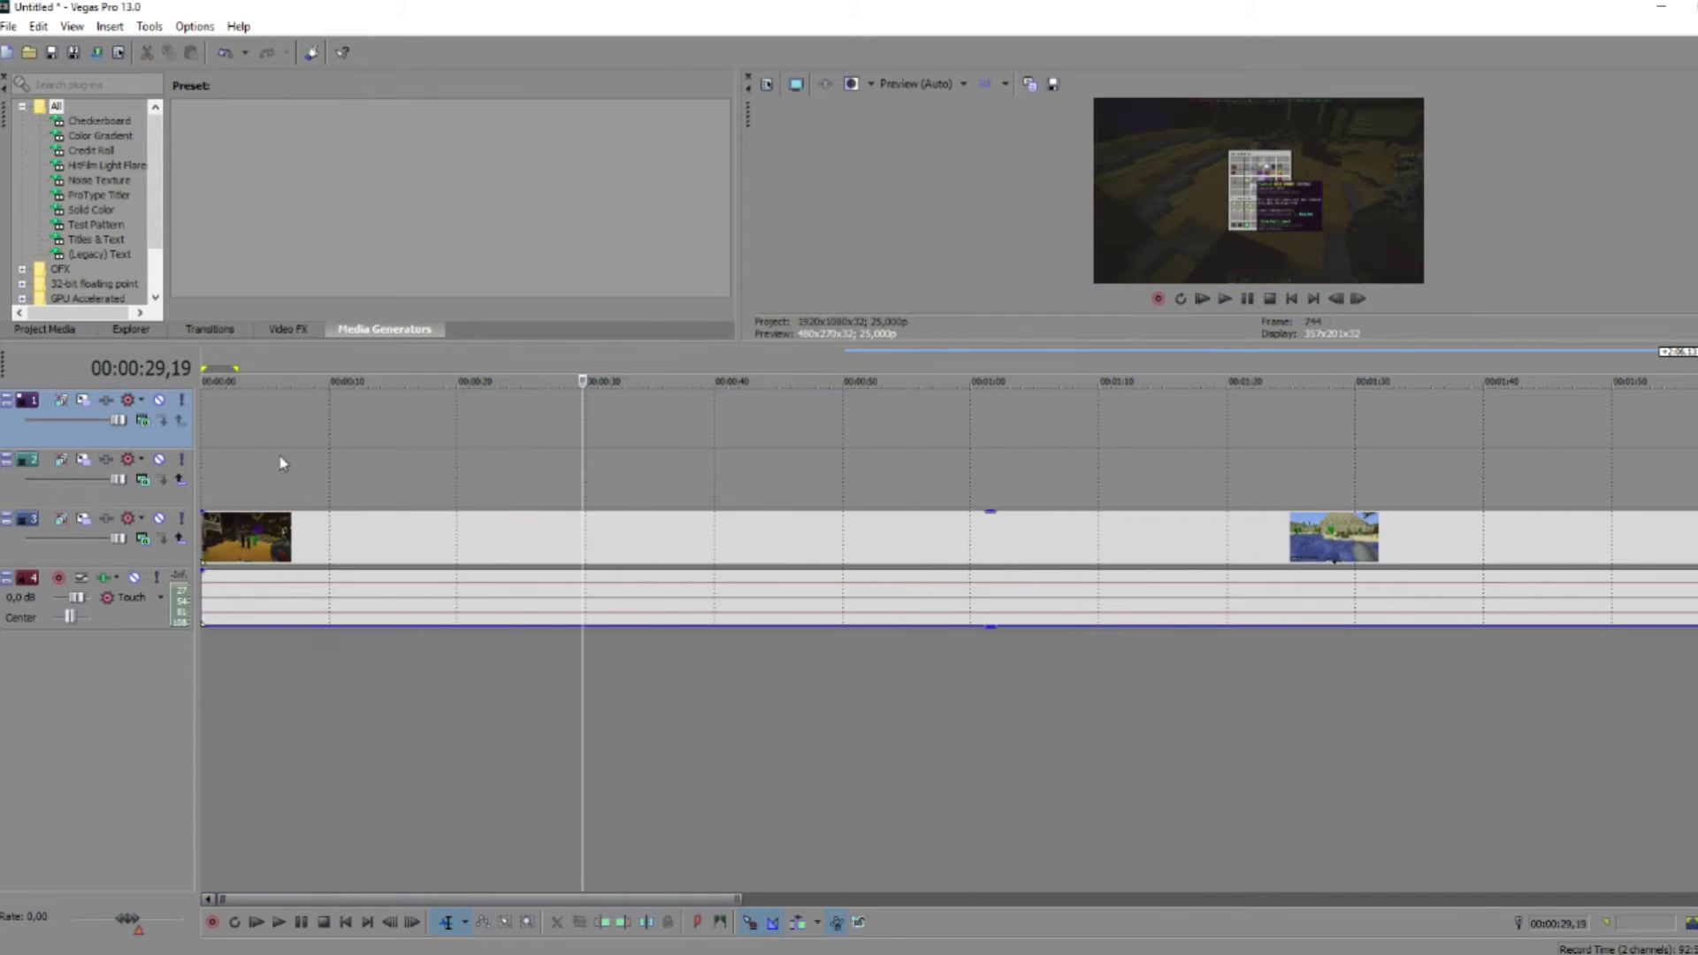
pyautogui.rightClick(237, 415)
pyautogui.click(712, 448)
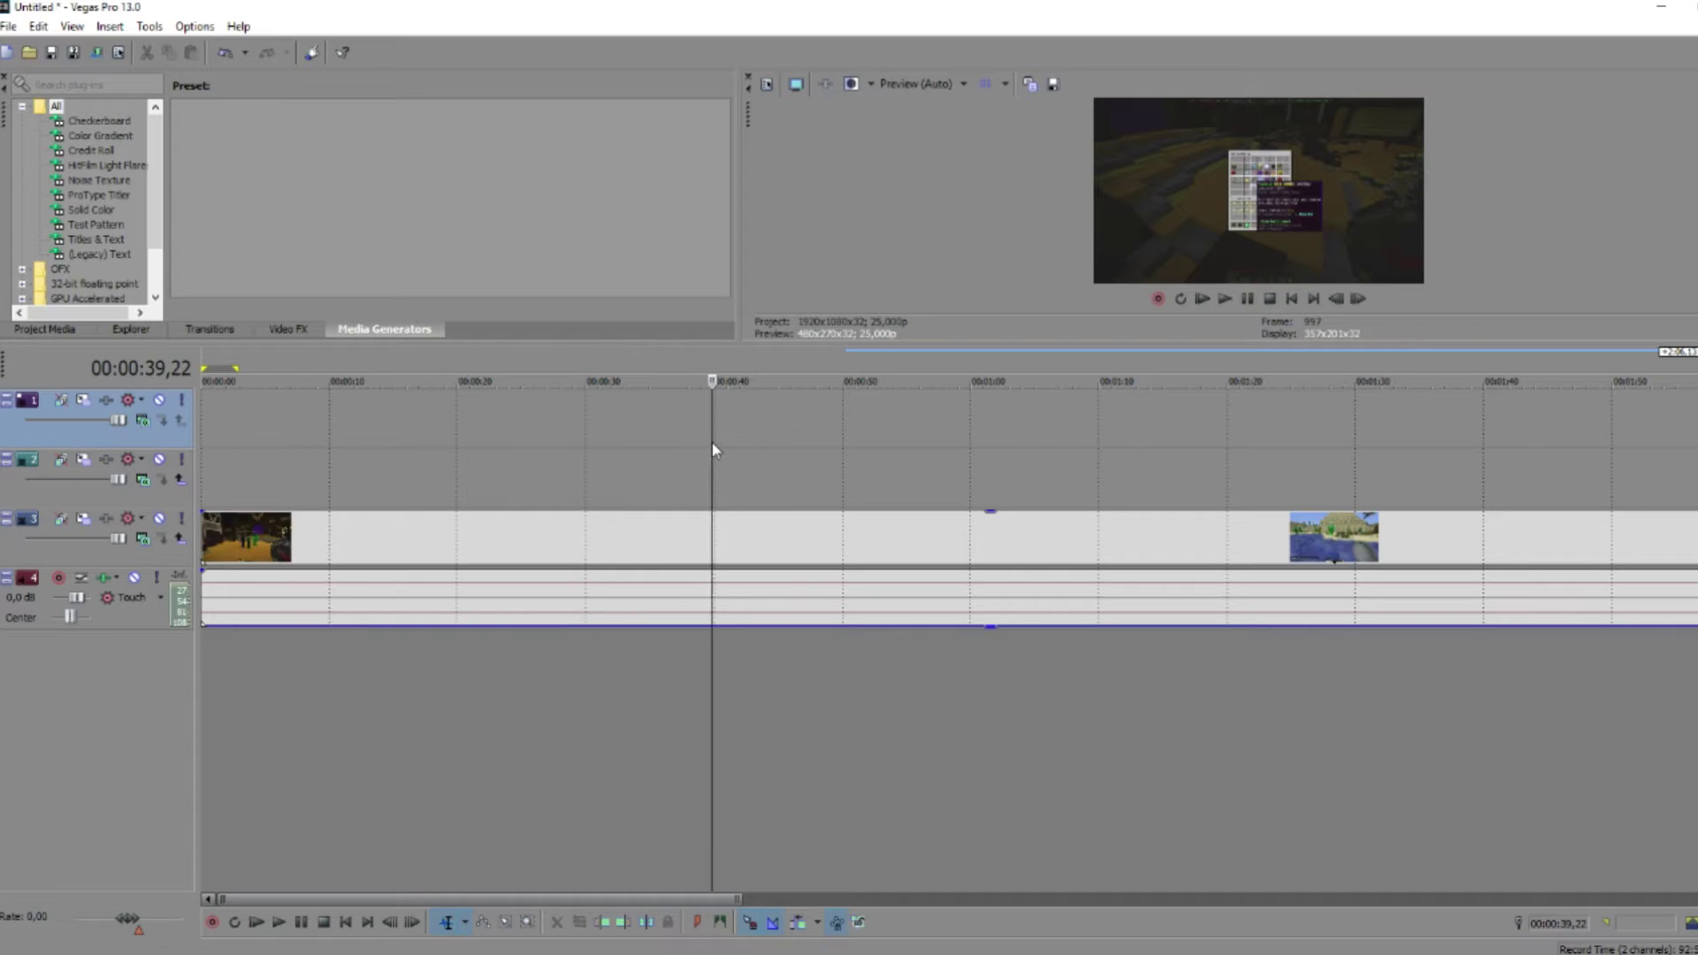
# Place the playhead at 00:00:01,13 and give the uppermost video track a custom composite mode using Sony Displacement Map.
pyautogui.click(219, 412)
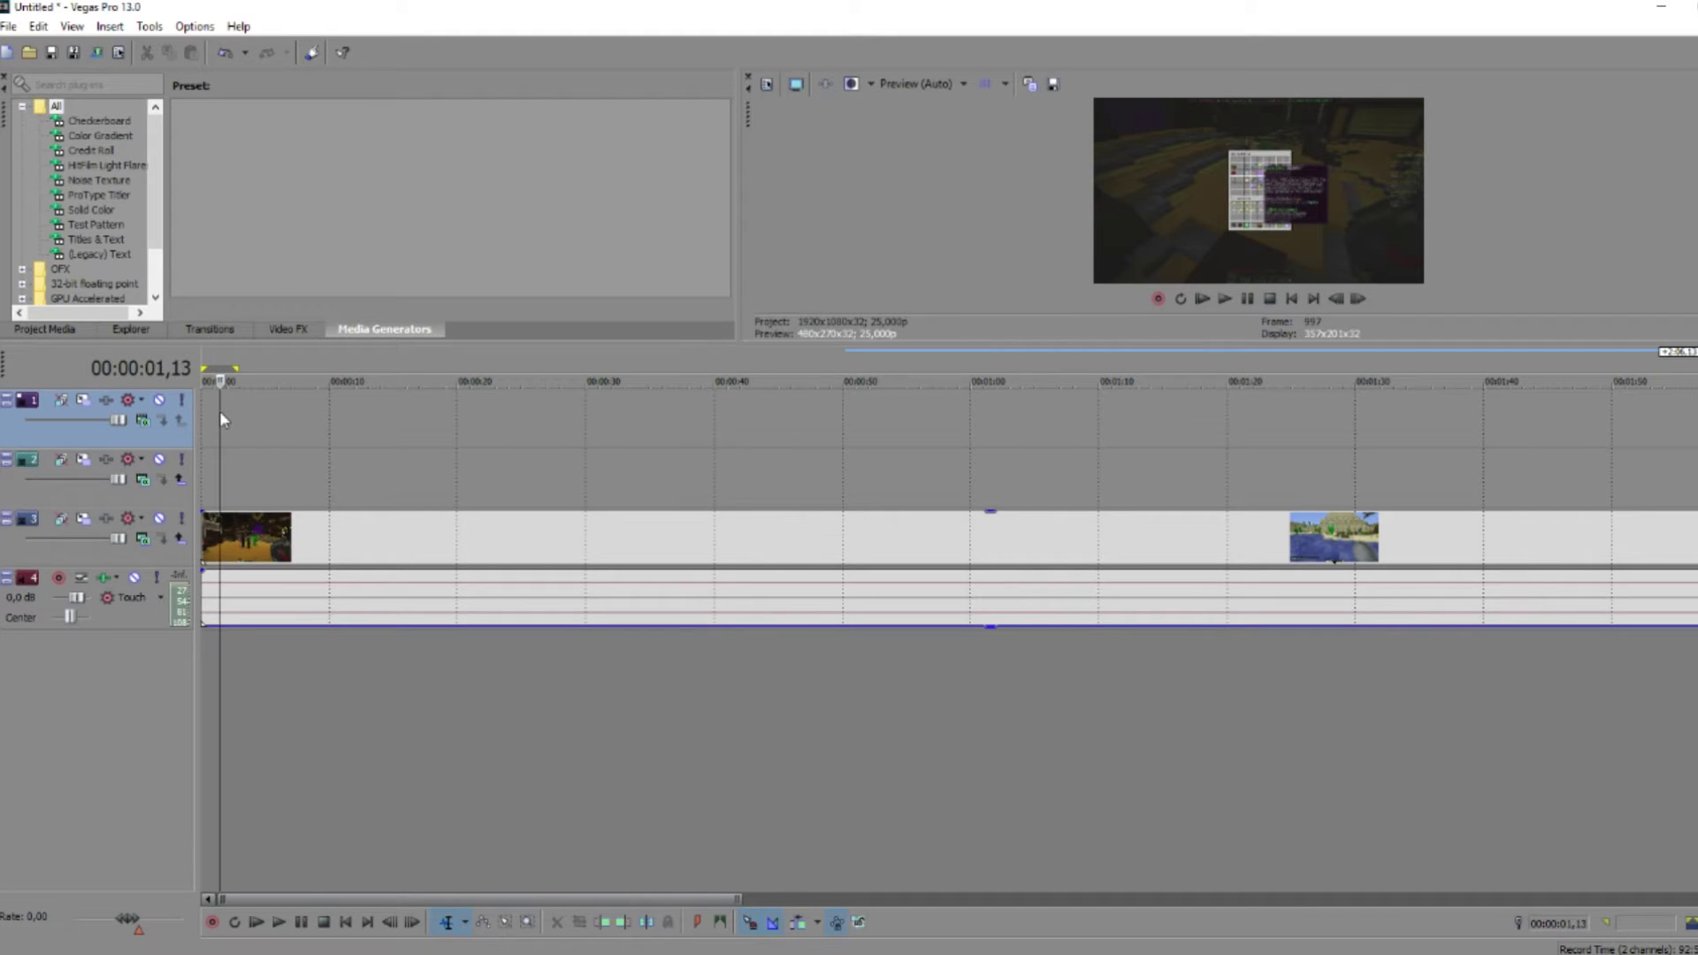
pyautogui.click(174, 498)
pyautogui.click(138, 438)
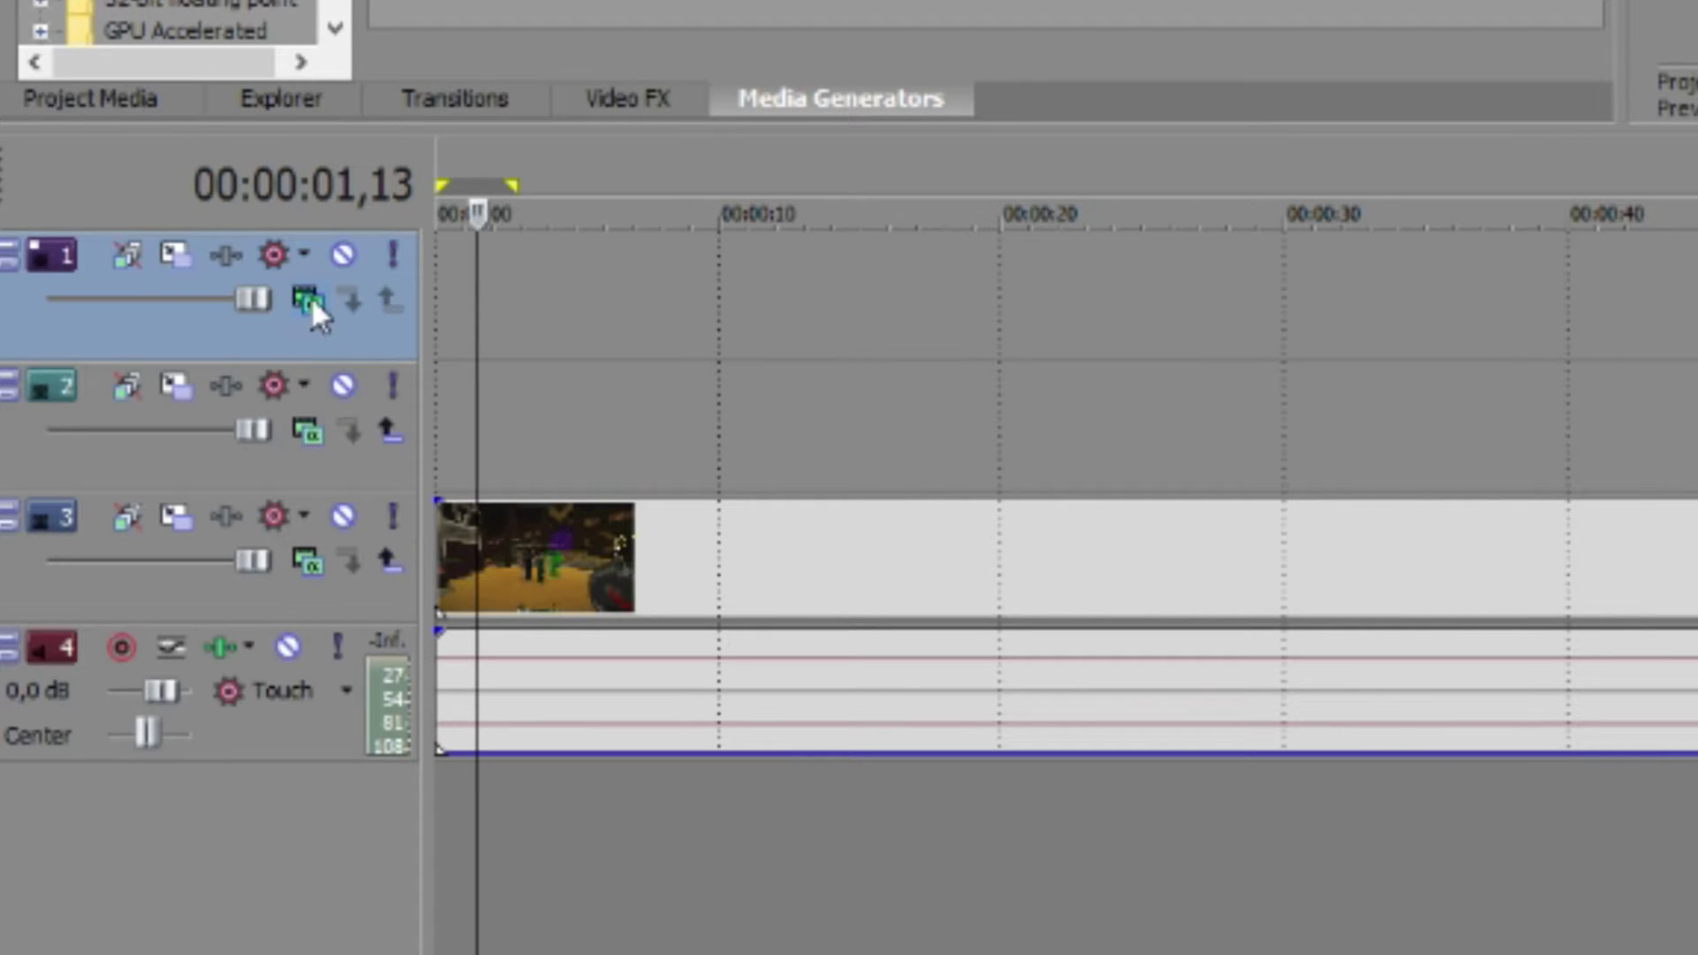
pyautogui.click(309, 301)
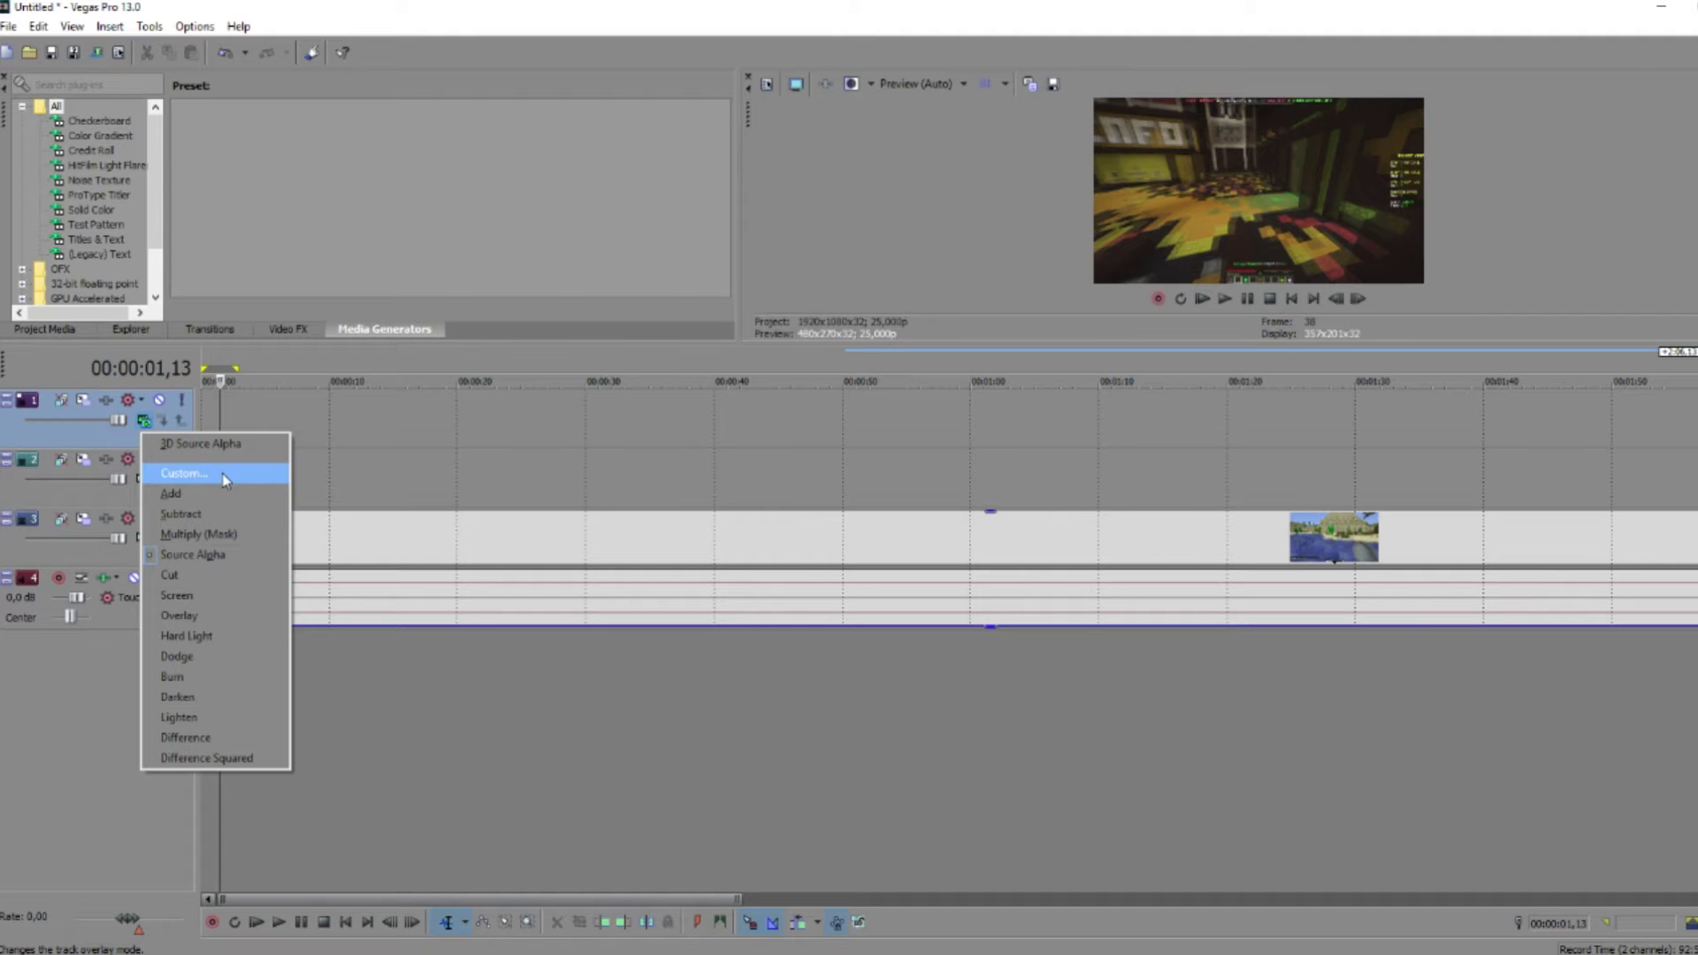
pyautogui.click(224, 478)
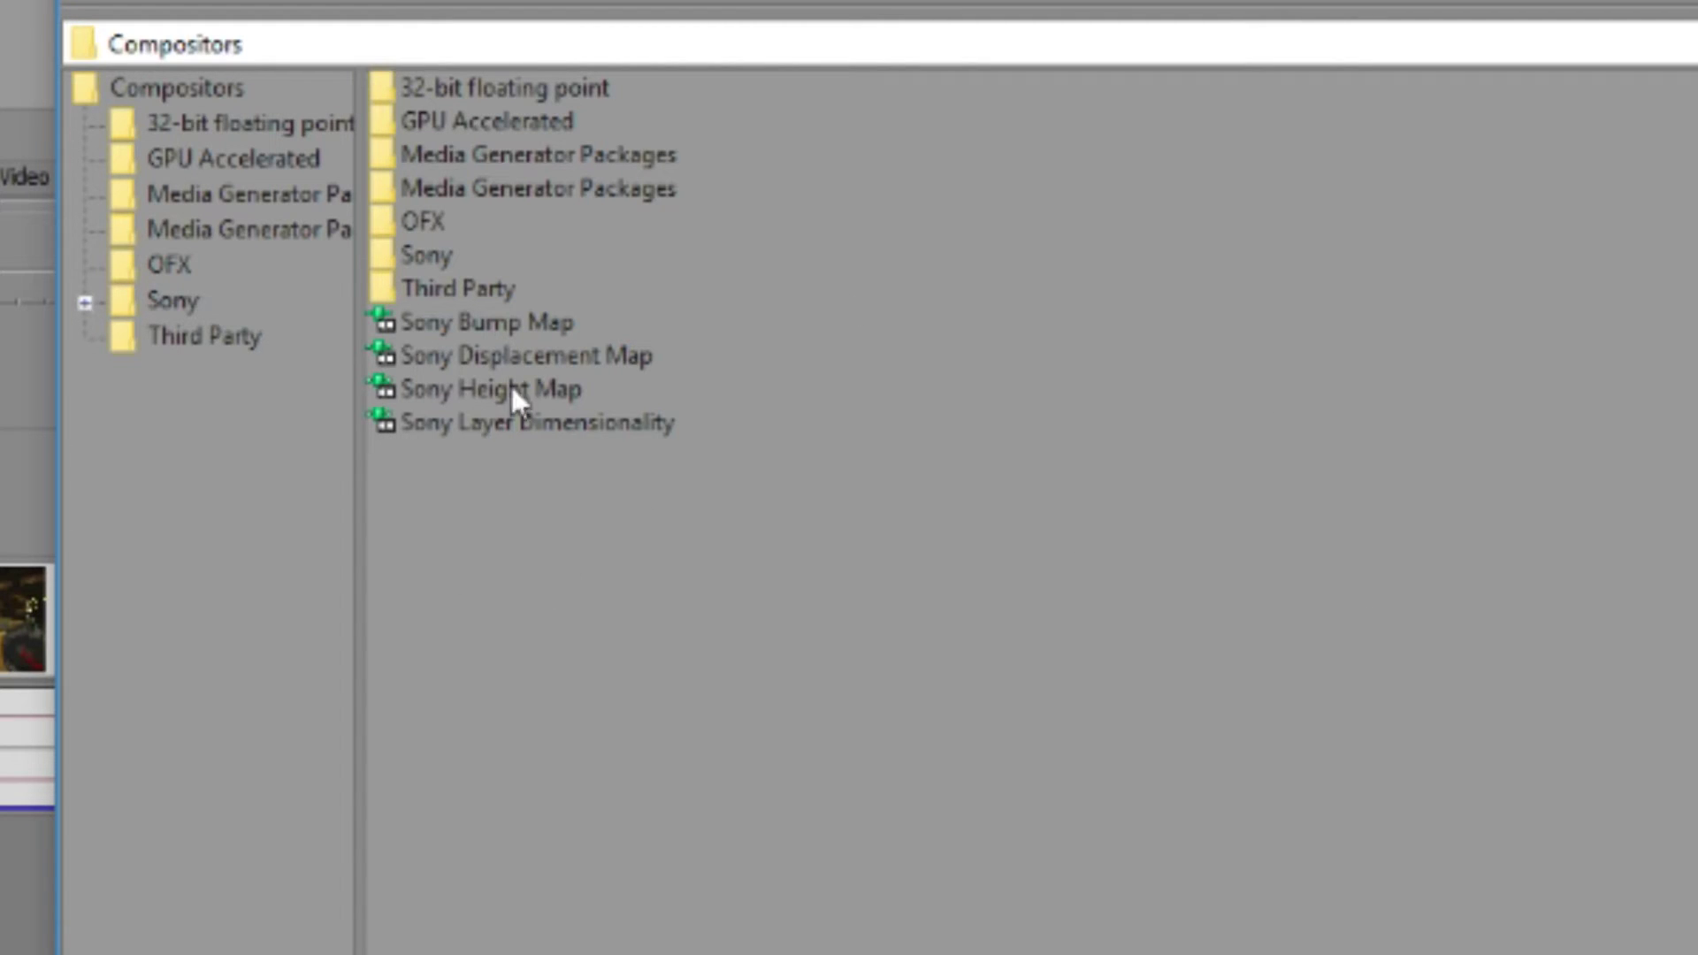
pyautogui.click(480, 361)
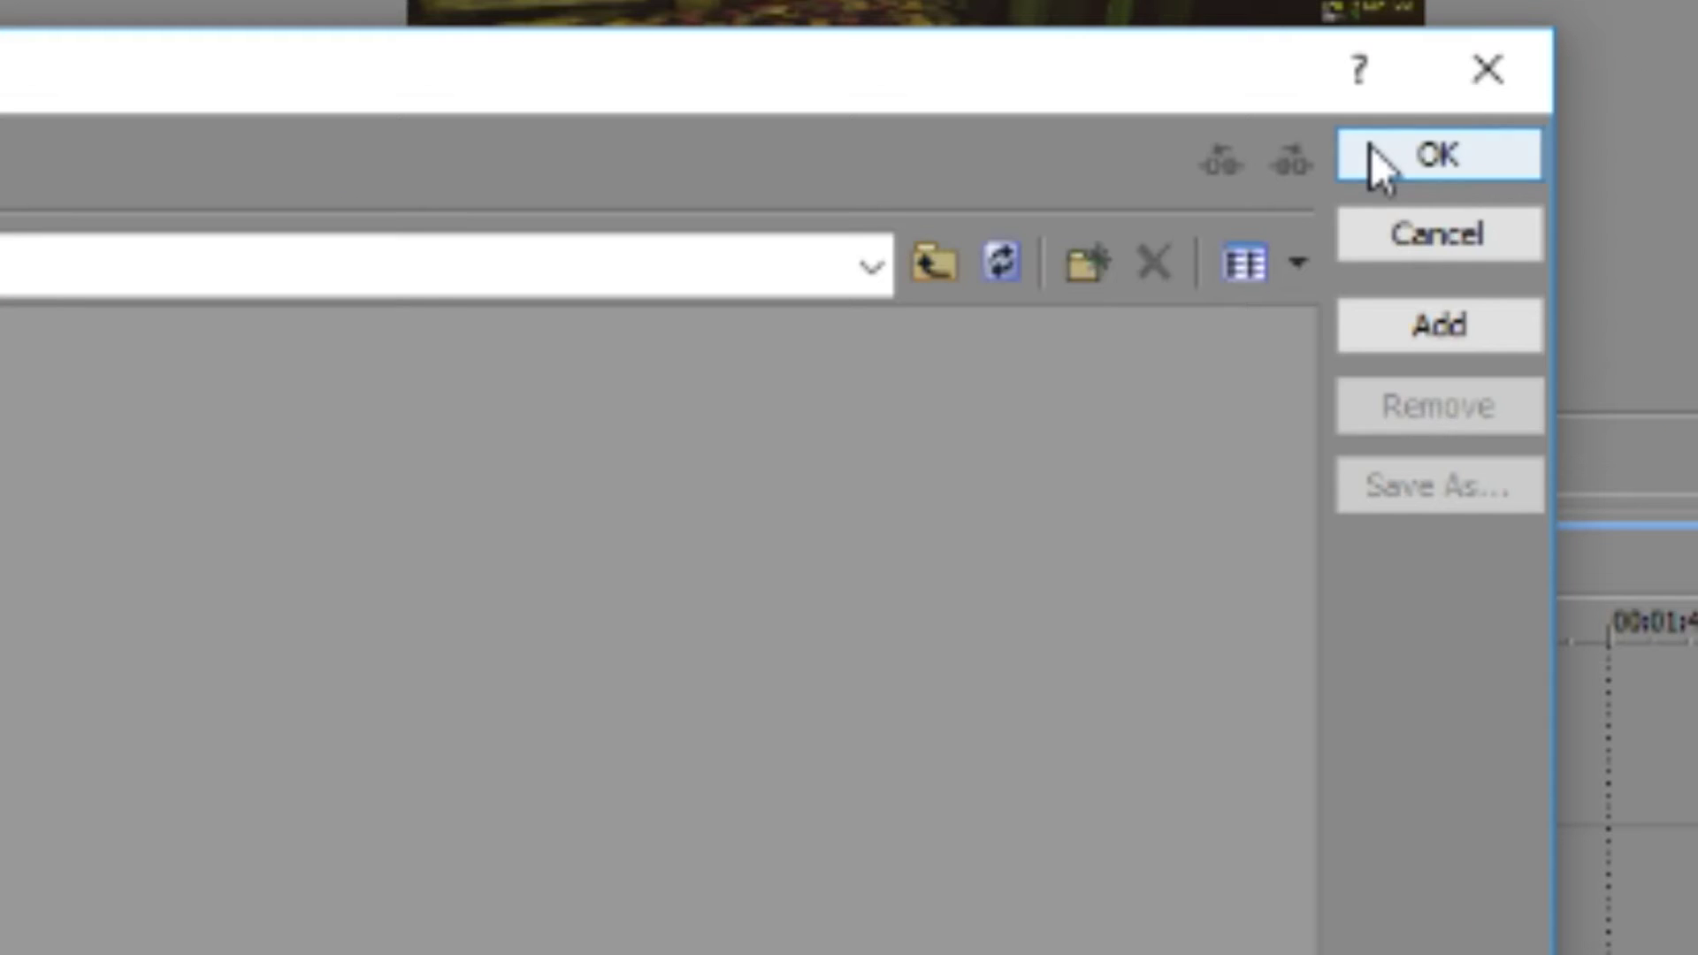
pyautogui.click(1374, 164)
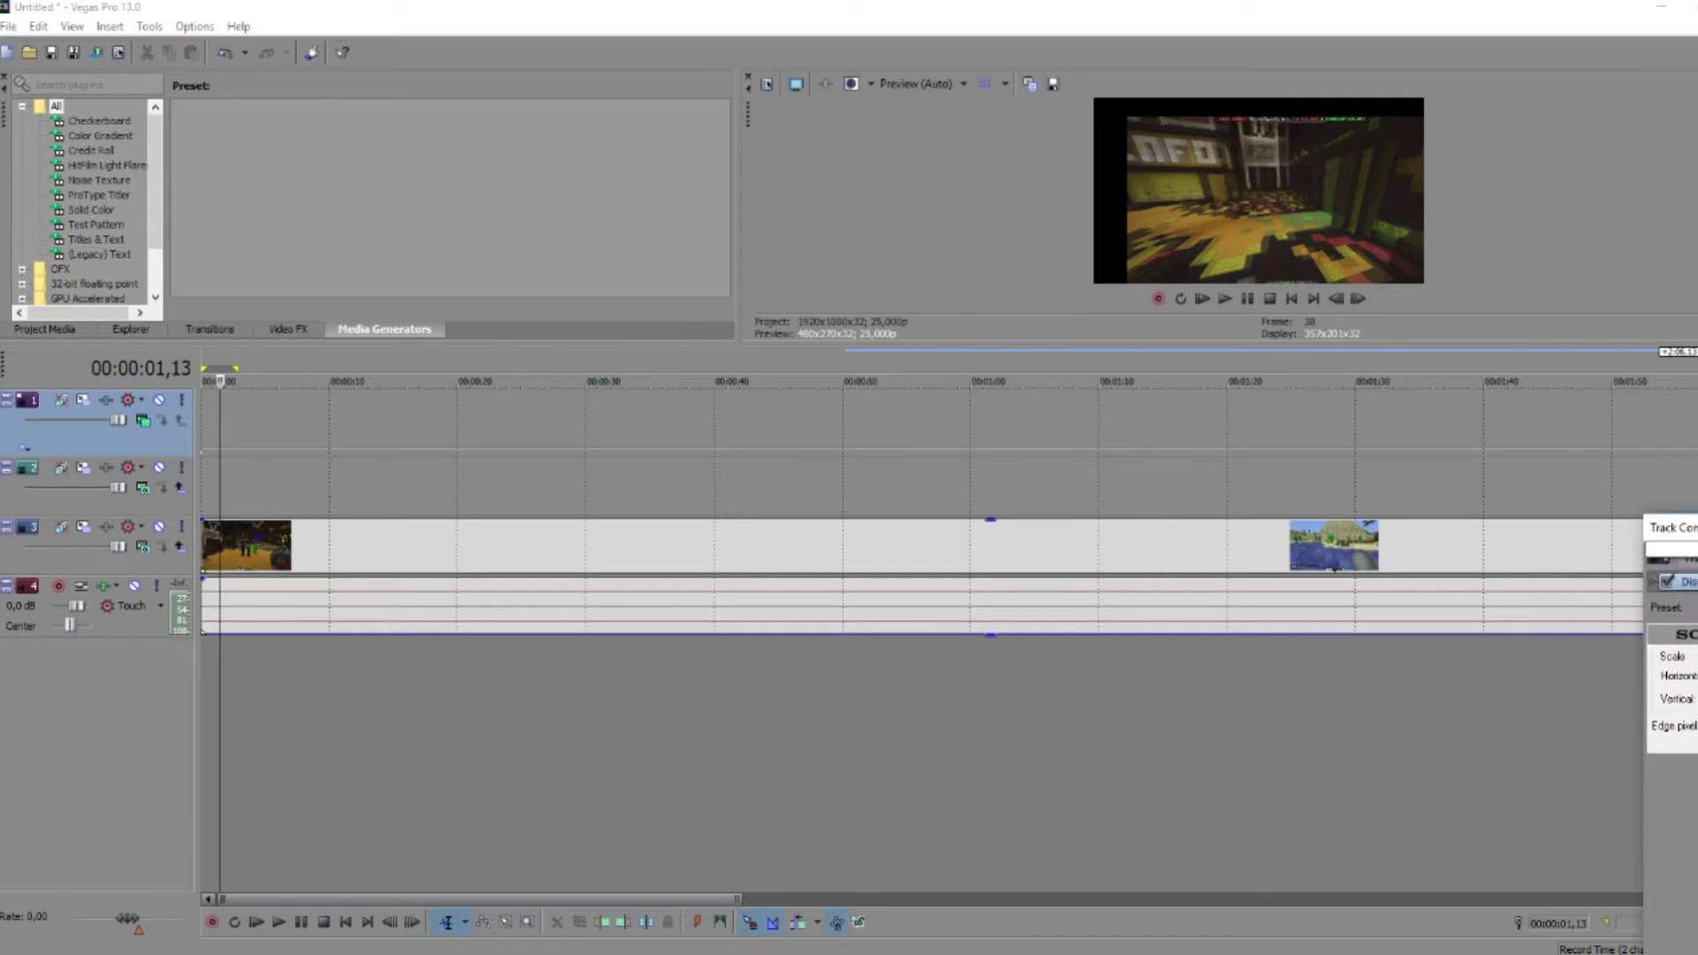
# Move the Track Composite Mode window clear of the preview and enlarge the video preview area.
pyautogui.moveTo(1662, 521); pyautogui.dragTo(769, 168)
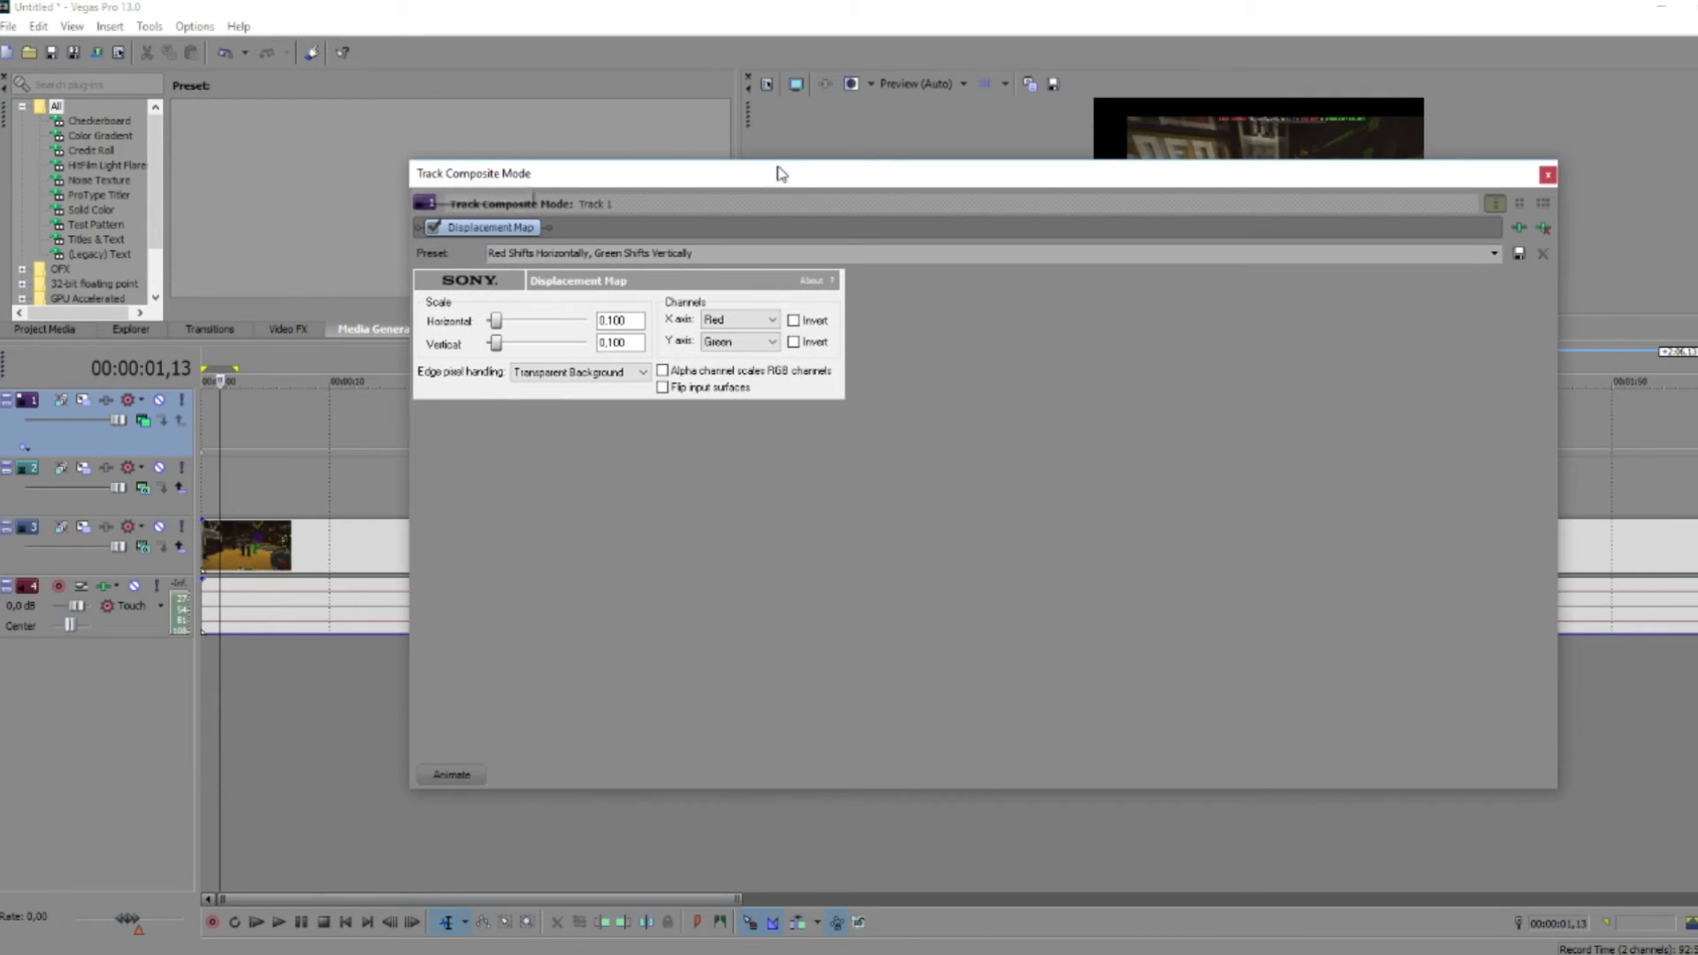
pyautogui.moveTo(962, 186); pyautogui.dragTo(1097, 443)
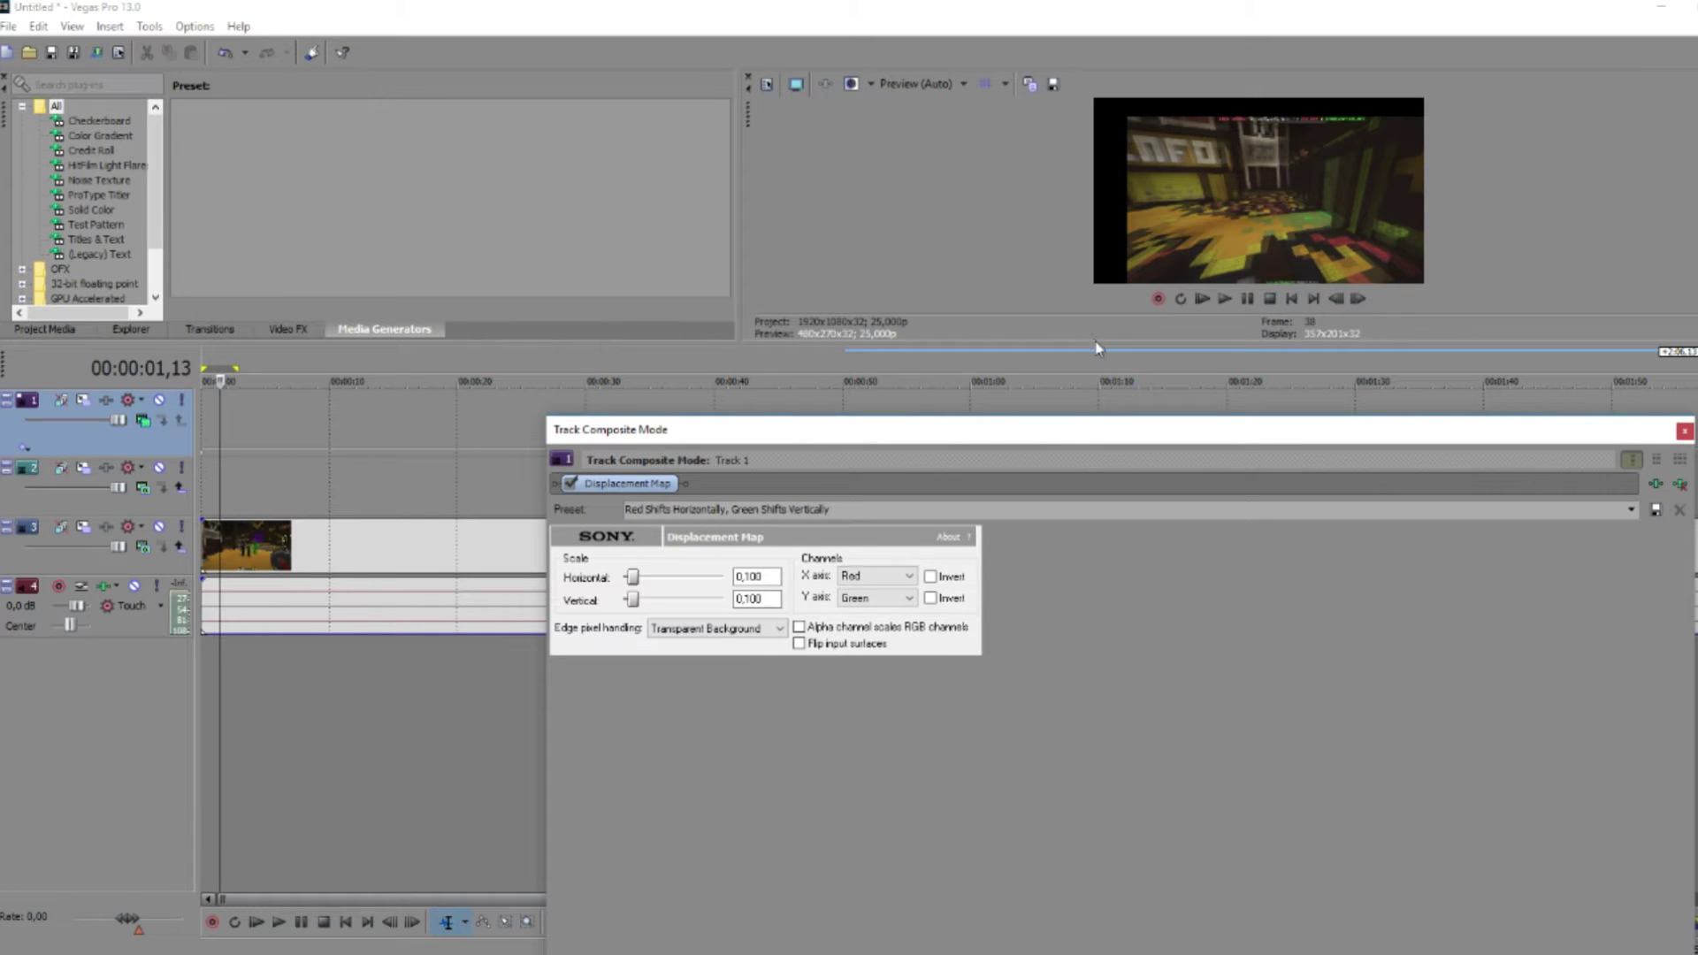
pyautogui.moveTo(1090, 352); pyautogui.dragTo(1104, 423)
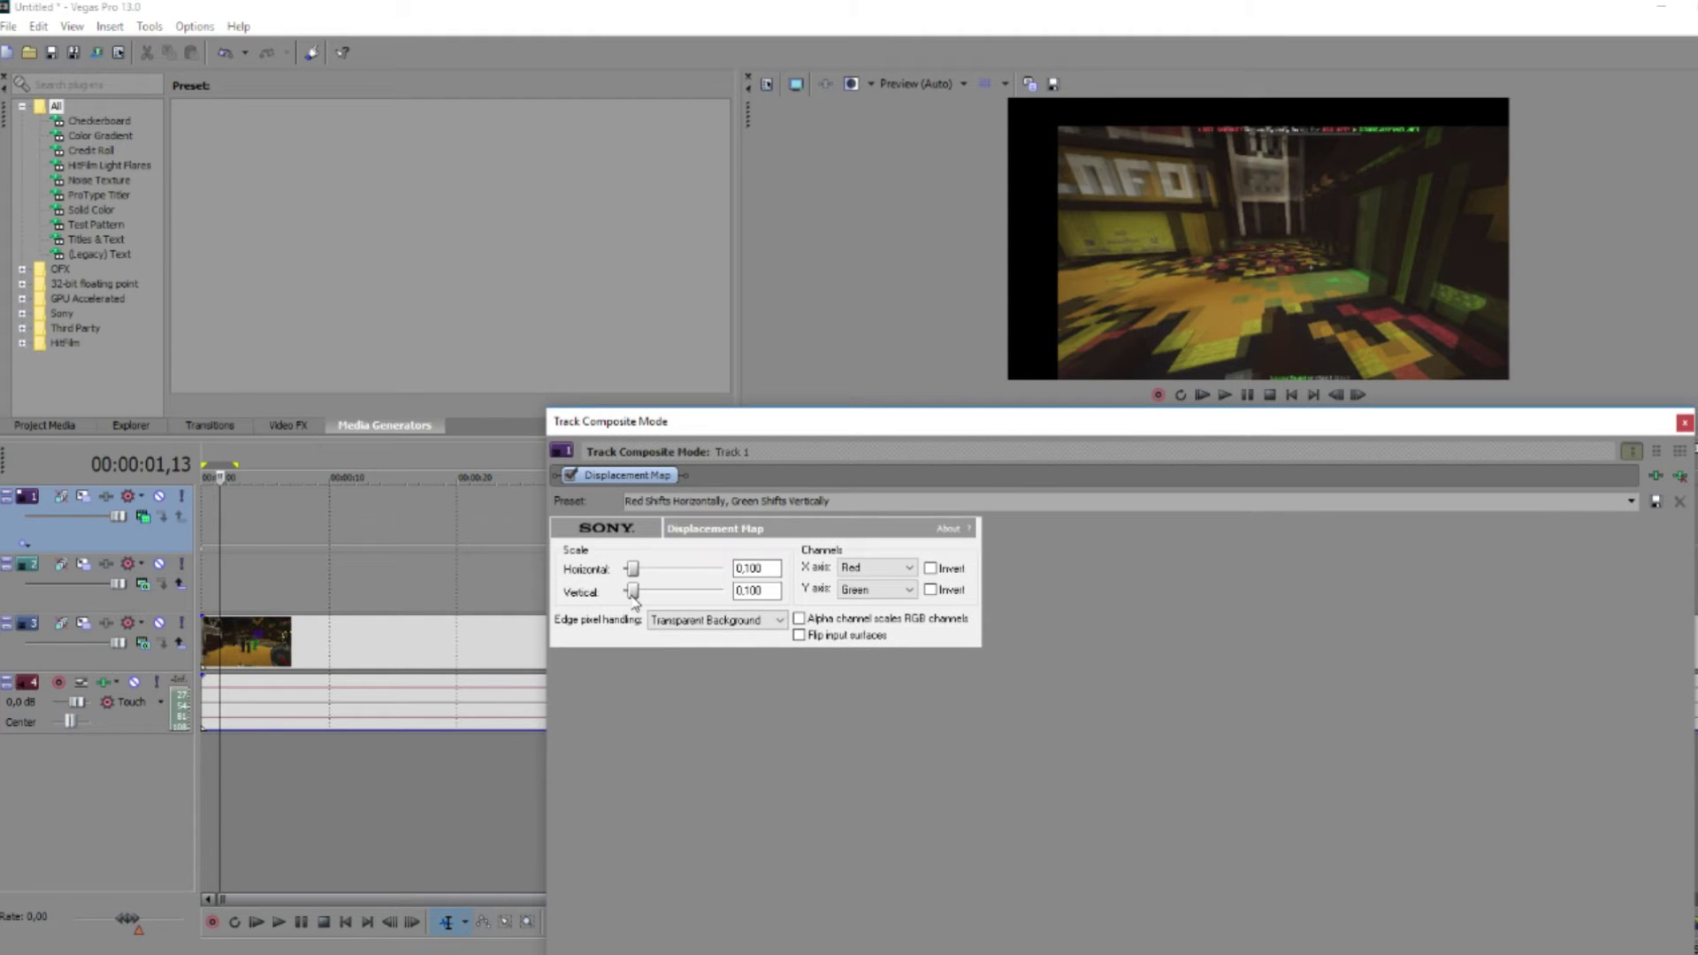
# Set the Displacement Map scale to 0,000 vertical and 0,020 horizontal, and close the composite settings.
pyautogui.moveTo(631, 596); pyautogui.dragTo(573, 598)
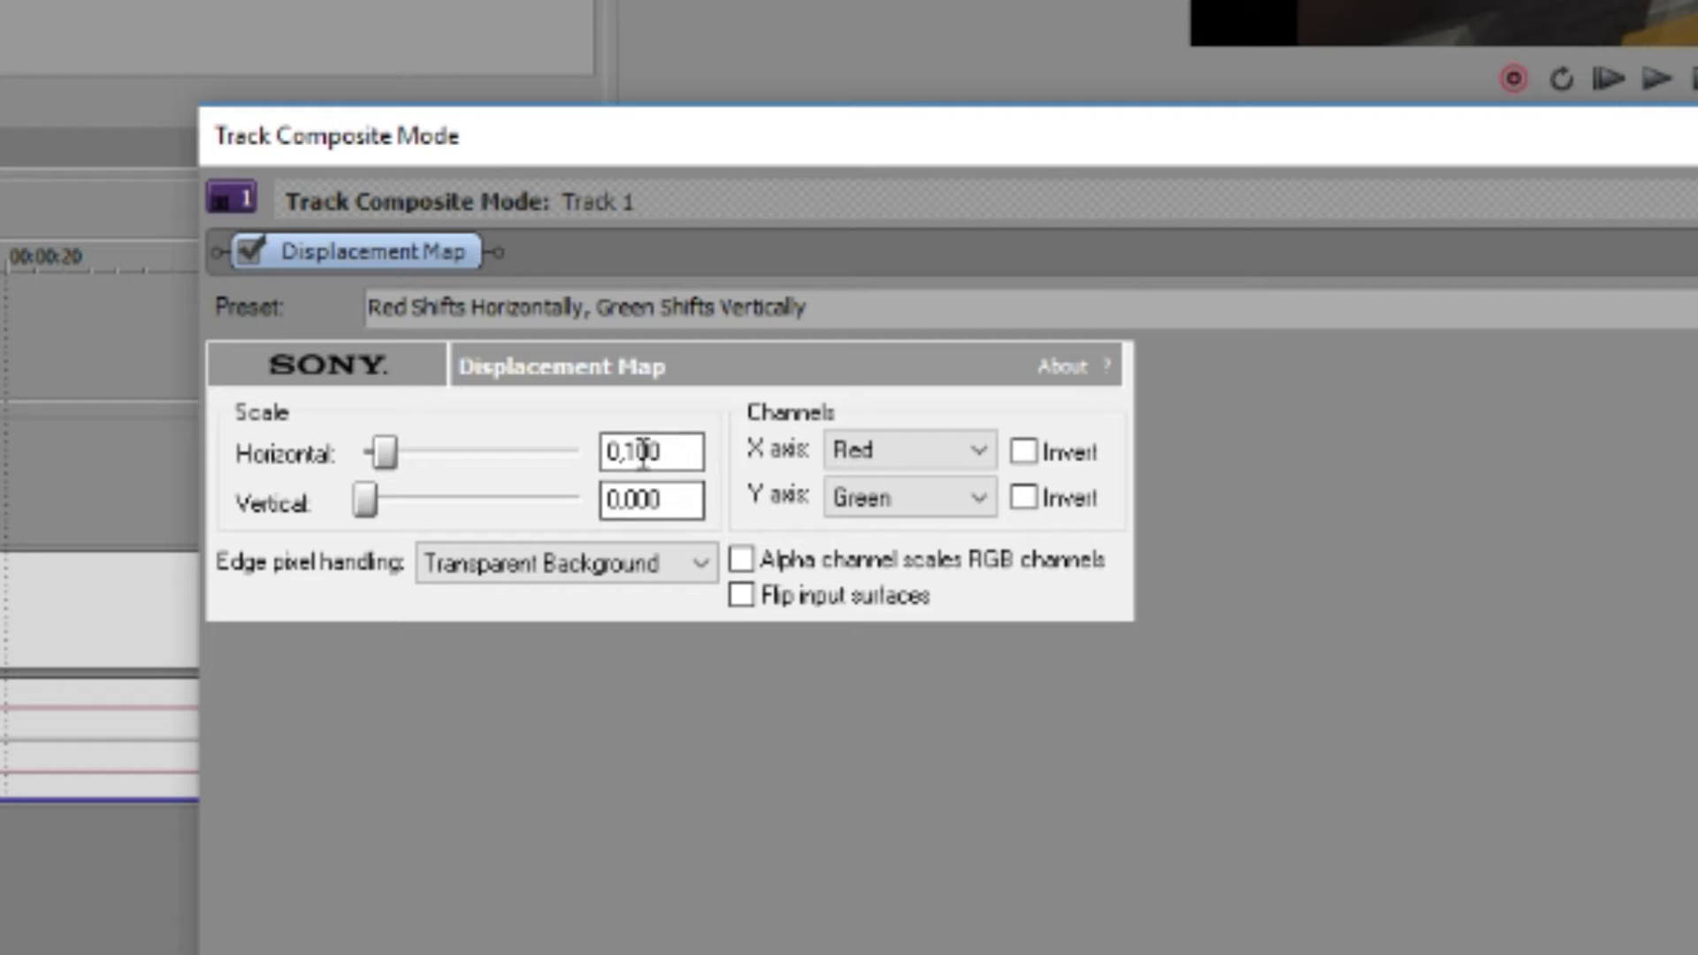
pyautogui.click(749, 569)
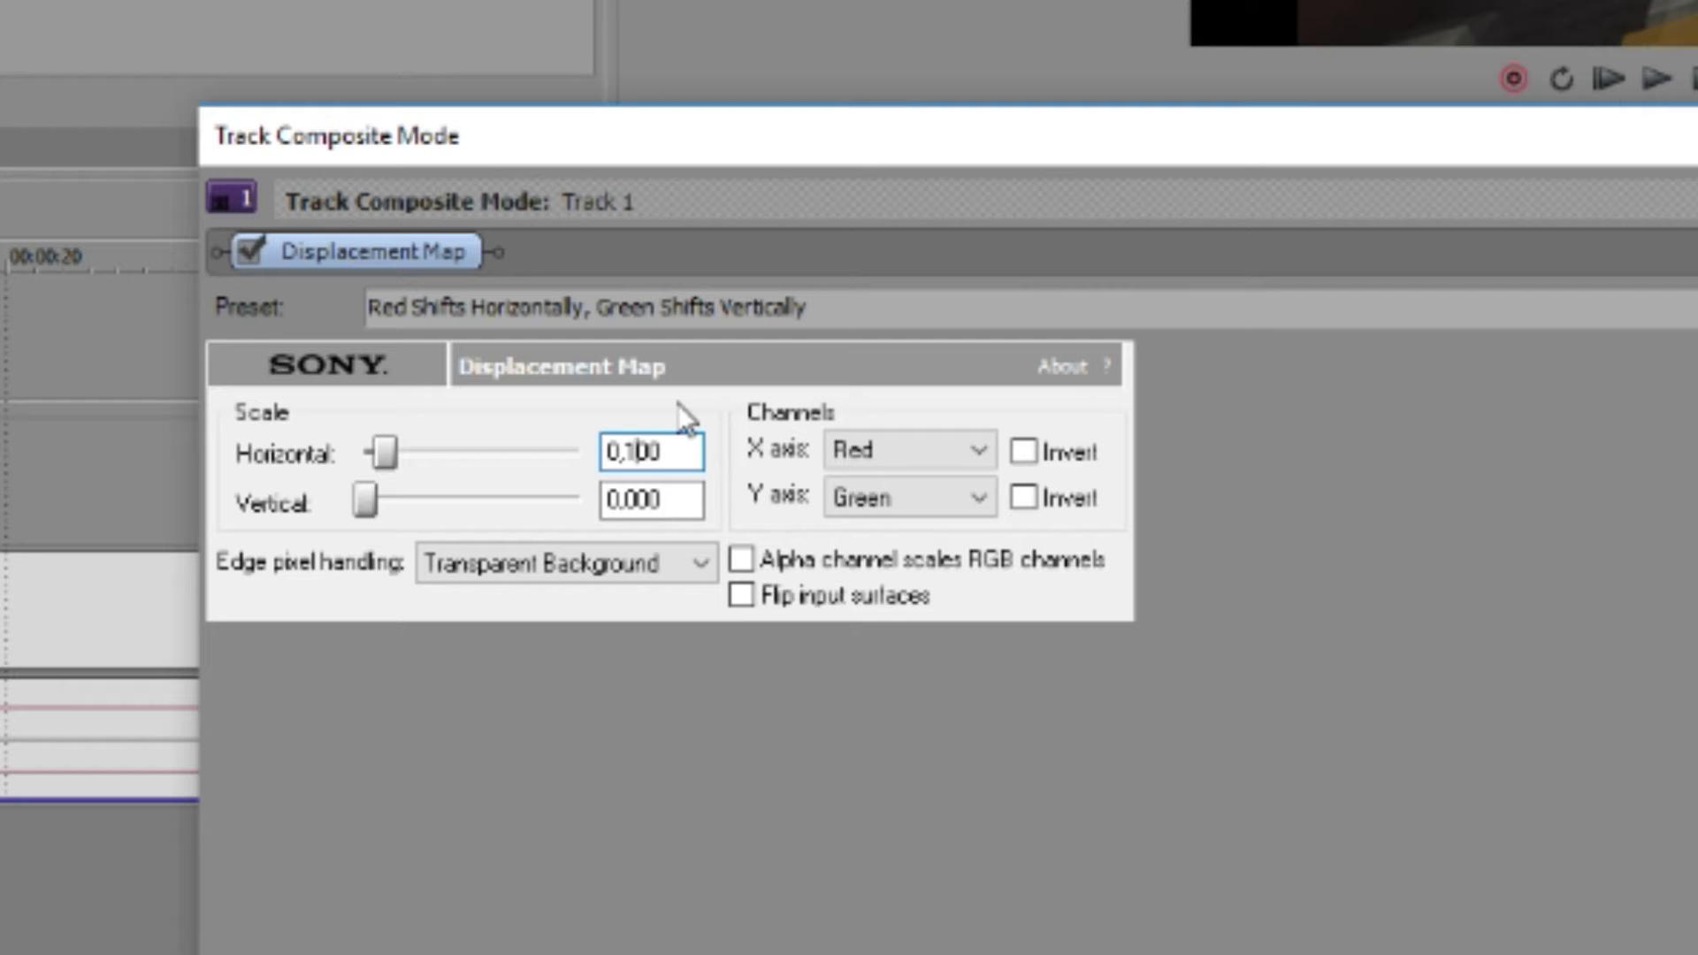
pyautogui.press('BackSpace')
pyautogui.press('Right')
pyautogui.write('2')
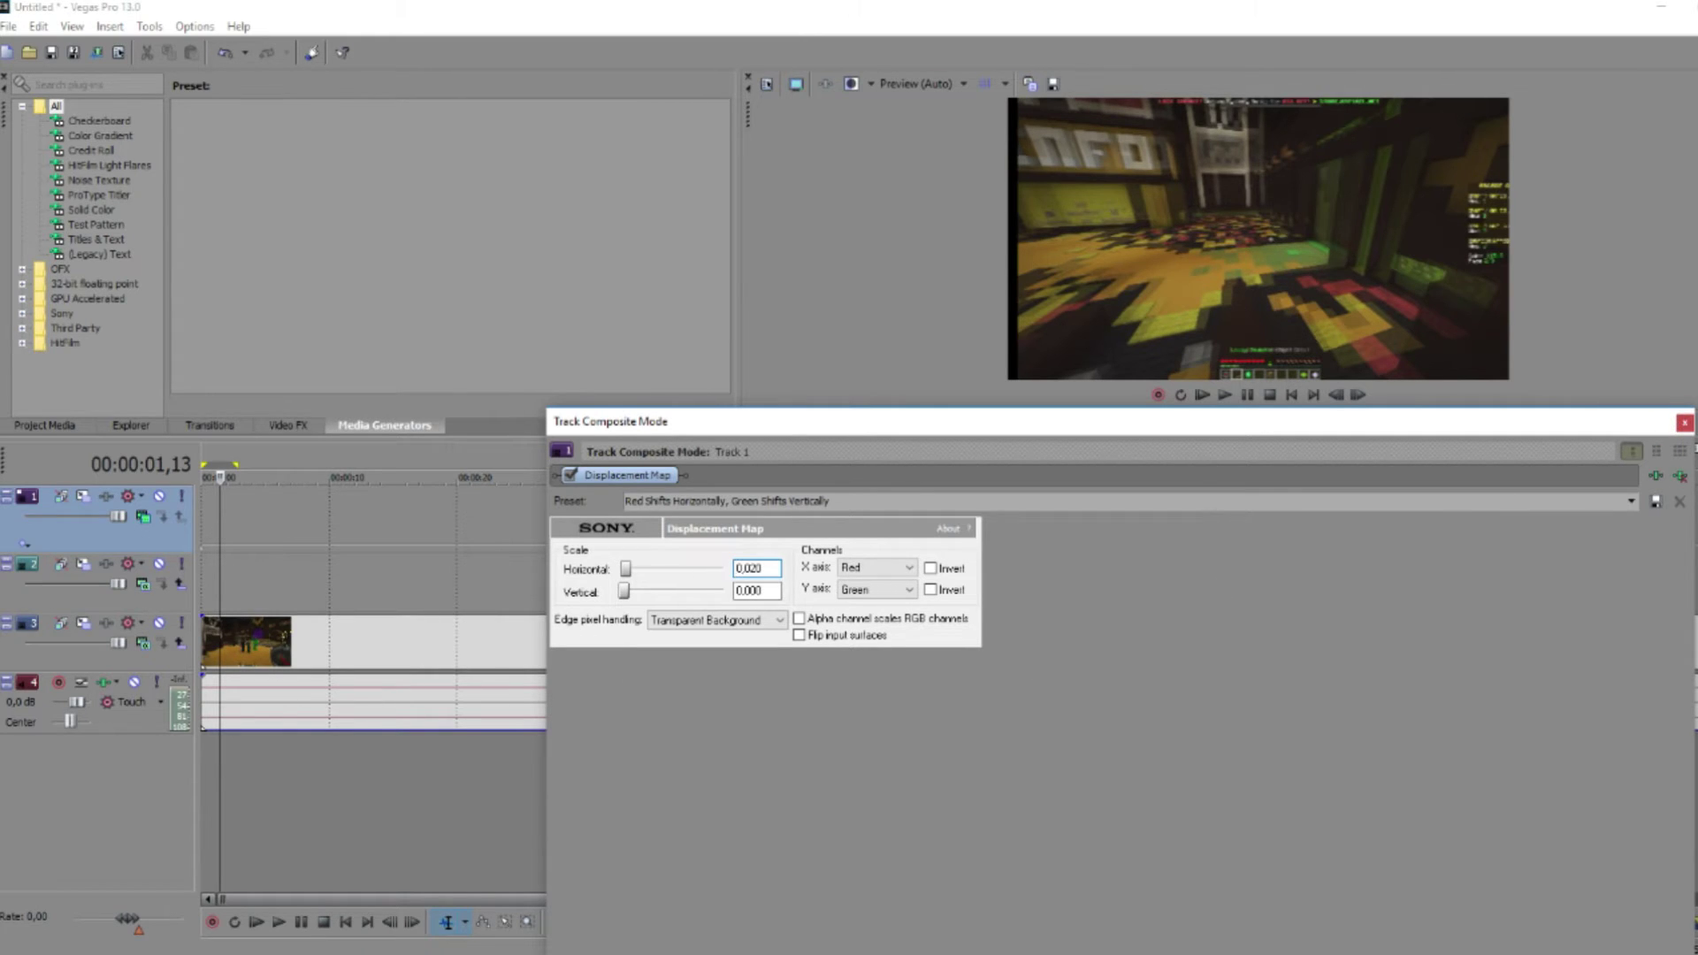
pyautogui.click(1685, 424)
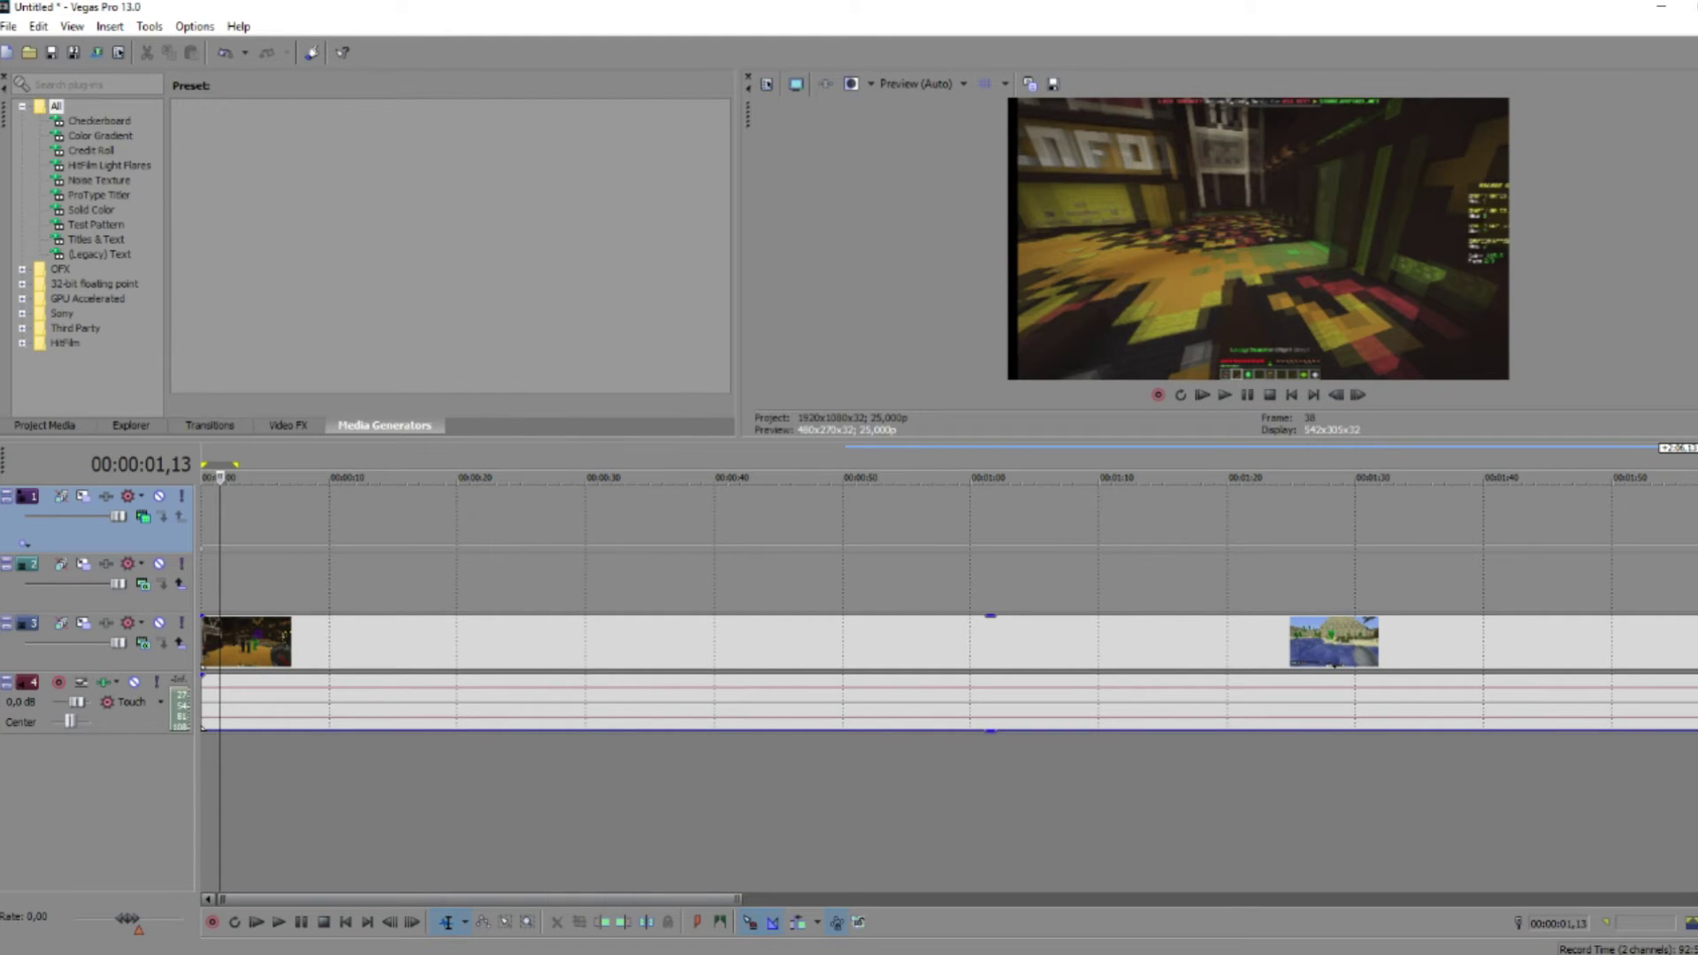
# Place the black overlay clip on track 1 at about 00:00:19 and play it with that track soloed.
pyautogui.moveTo(729, 564); pyautogui.dragTo(477, 523)
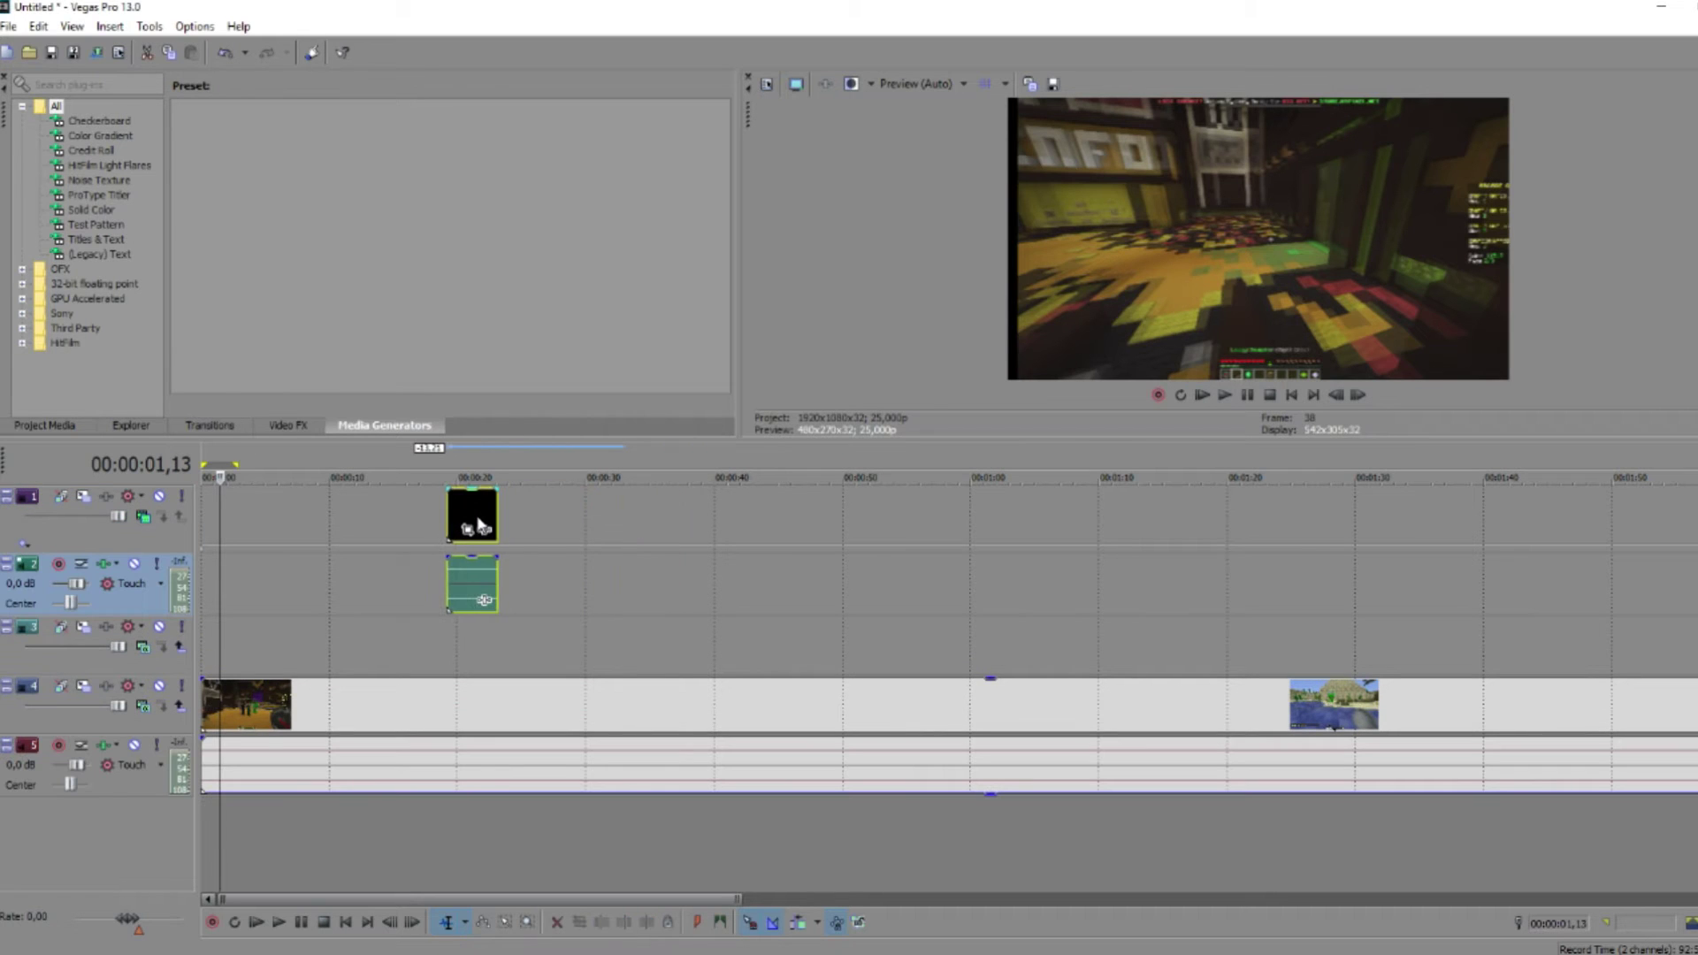
pyautogui.click(250, 522)
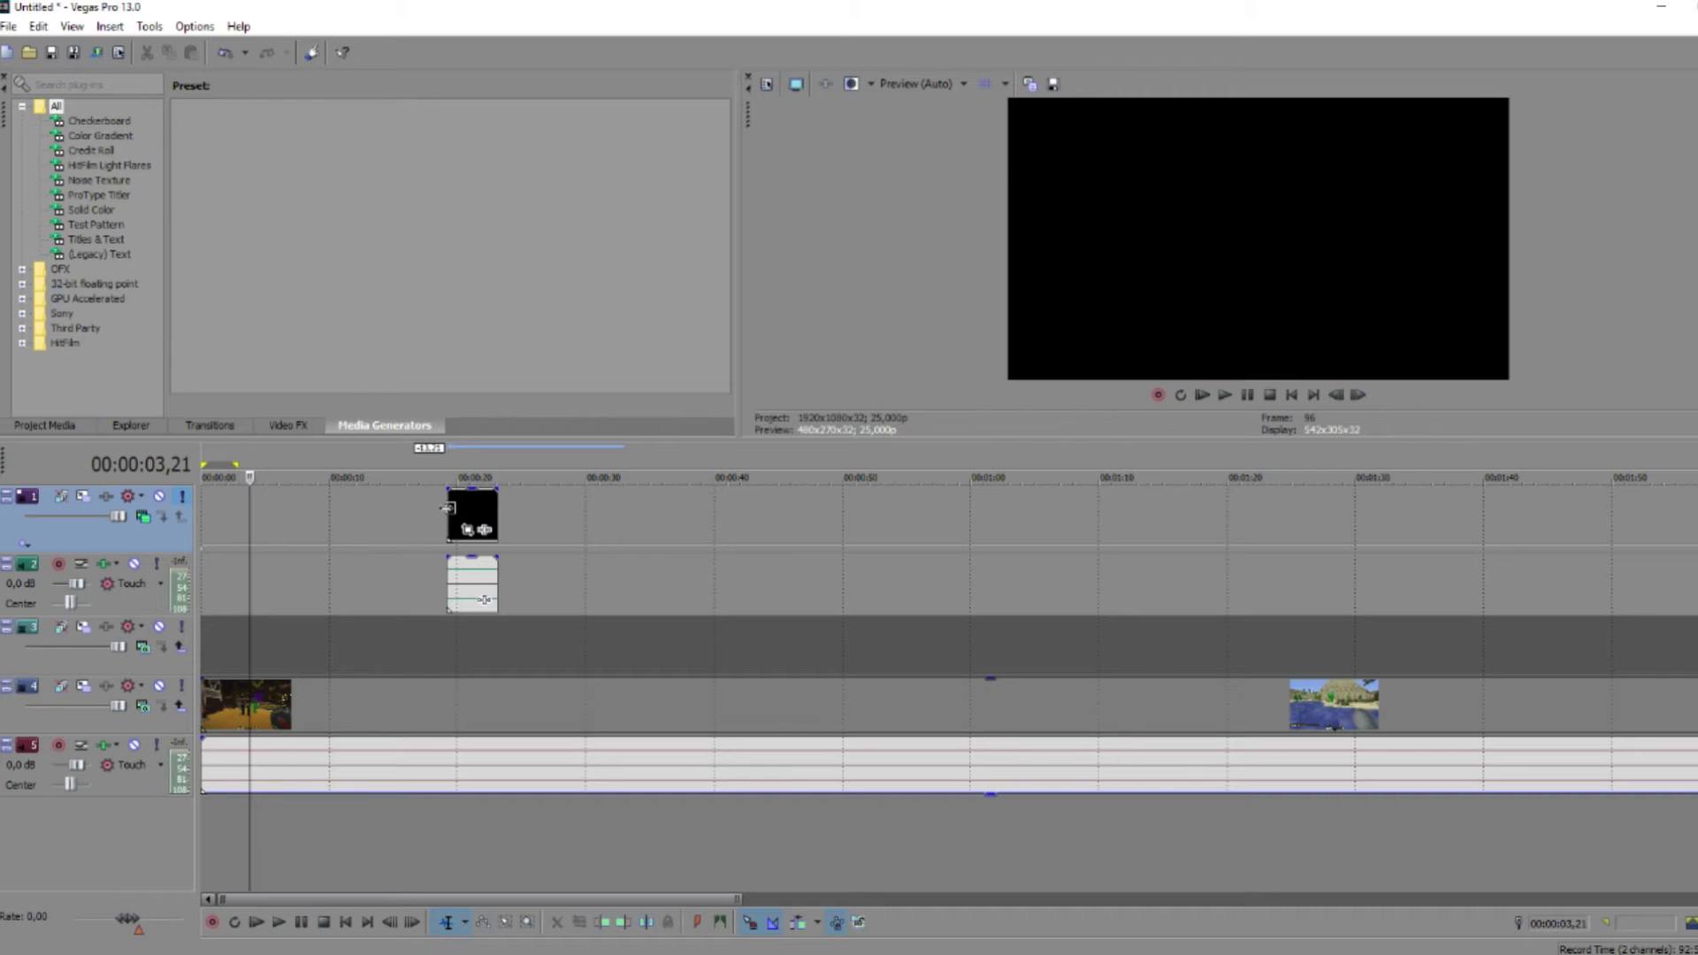
pyautogui.click(456, 519)
pyautogui.press('space')
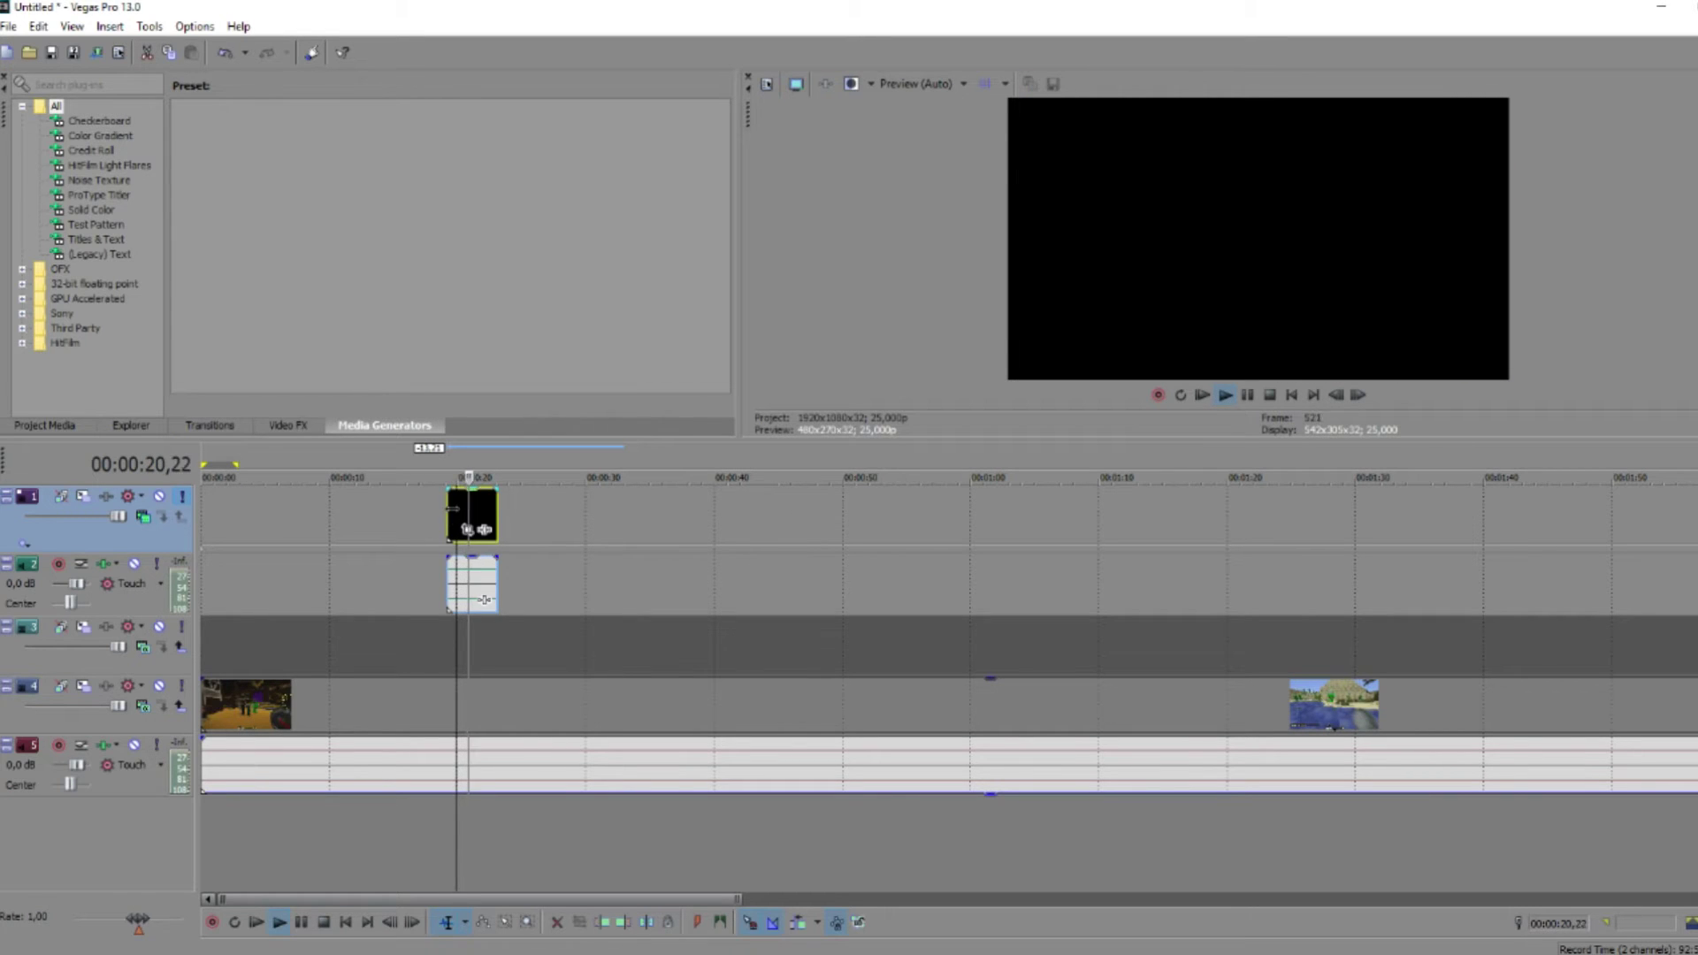
pyautogui.press('space')
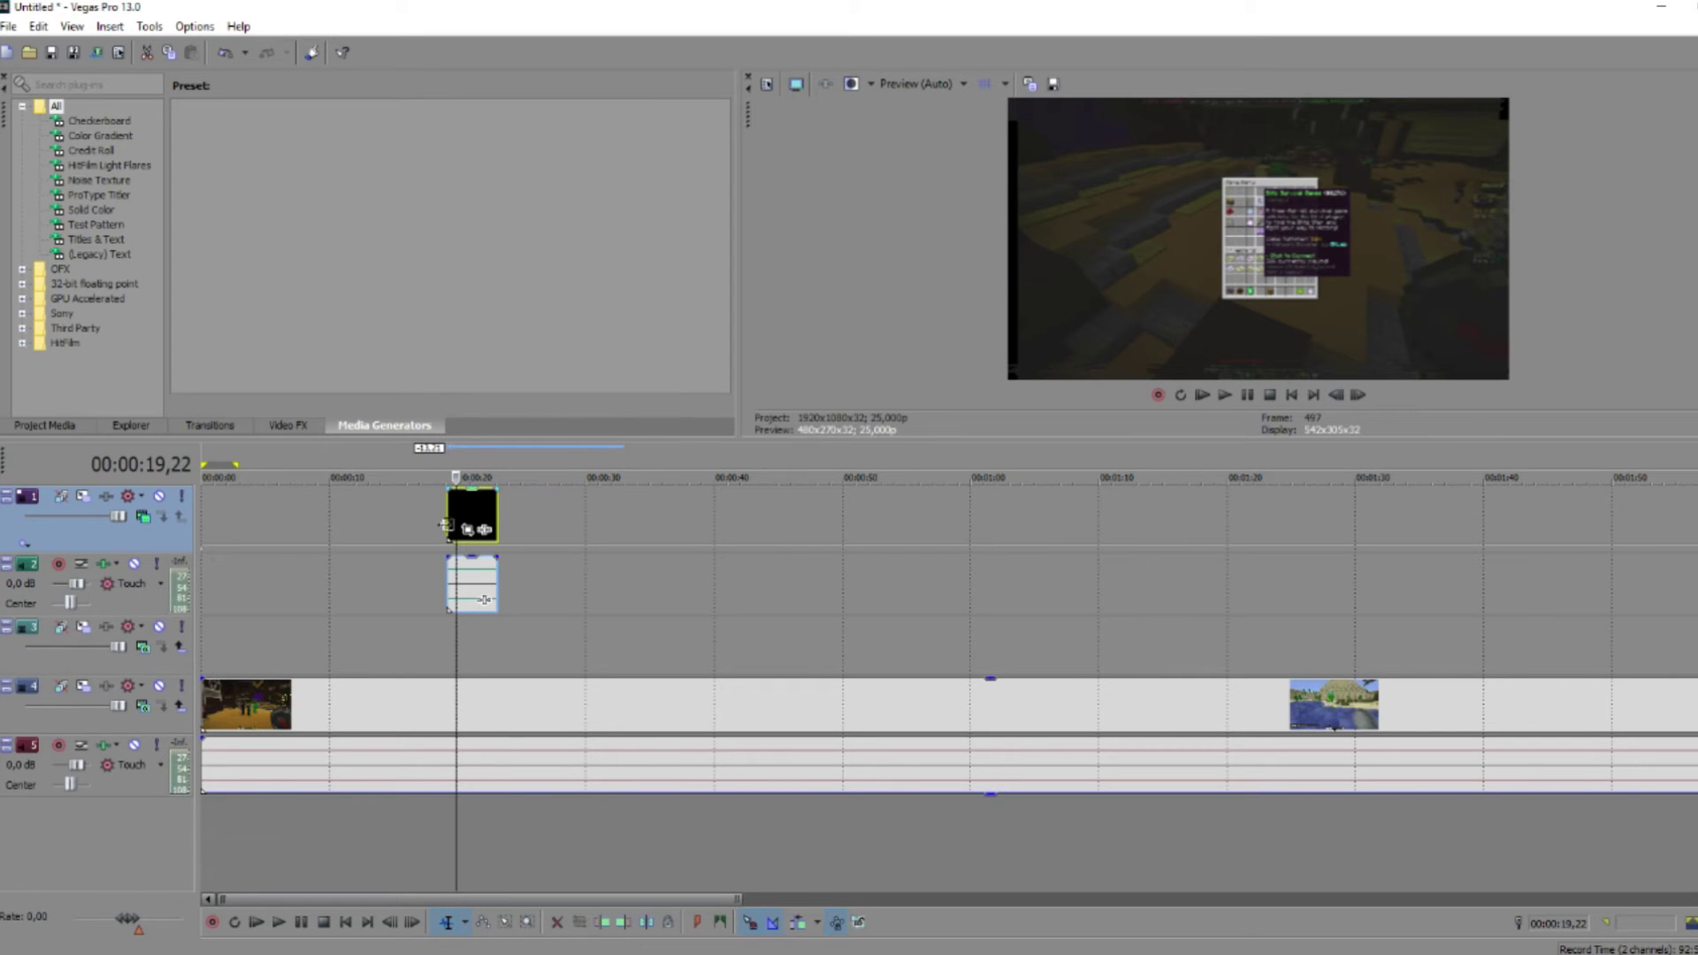
# Play back the section around the overlay clip to check the displacement effect on the gameplay footage.
pyautogui.click(414, 513)
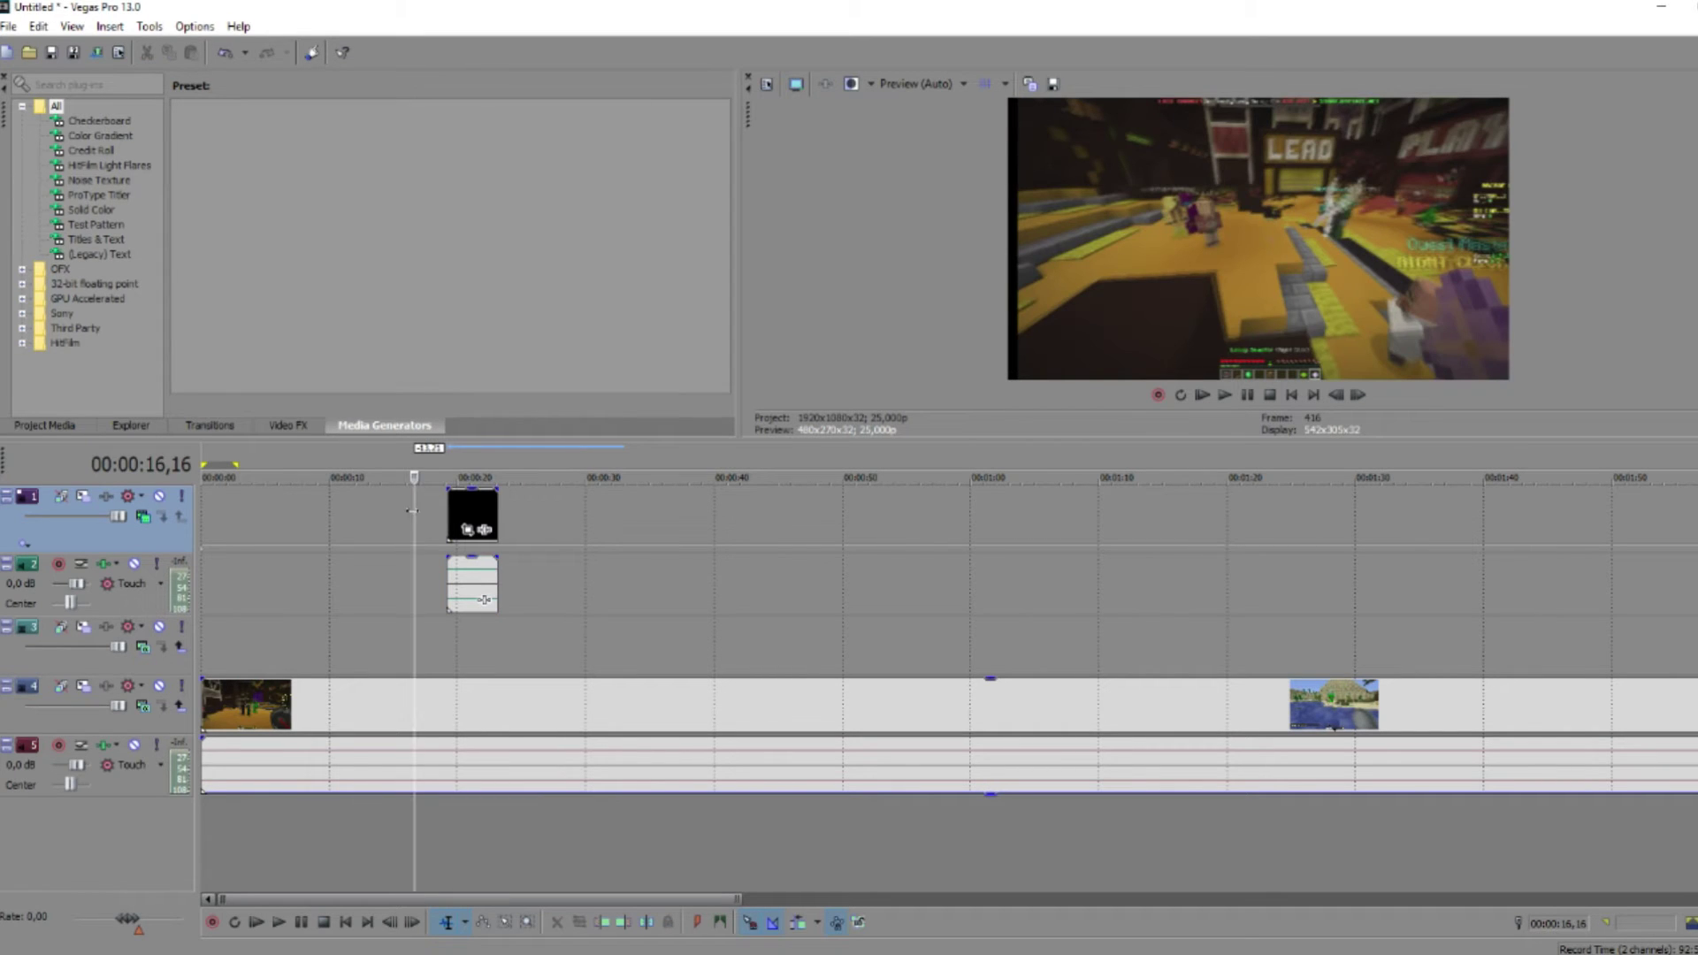
pyautogui.click(435, 531)
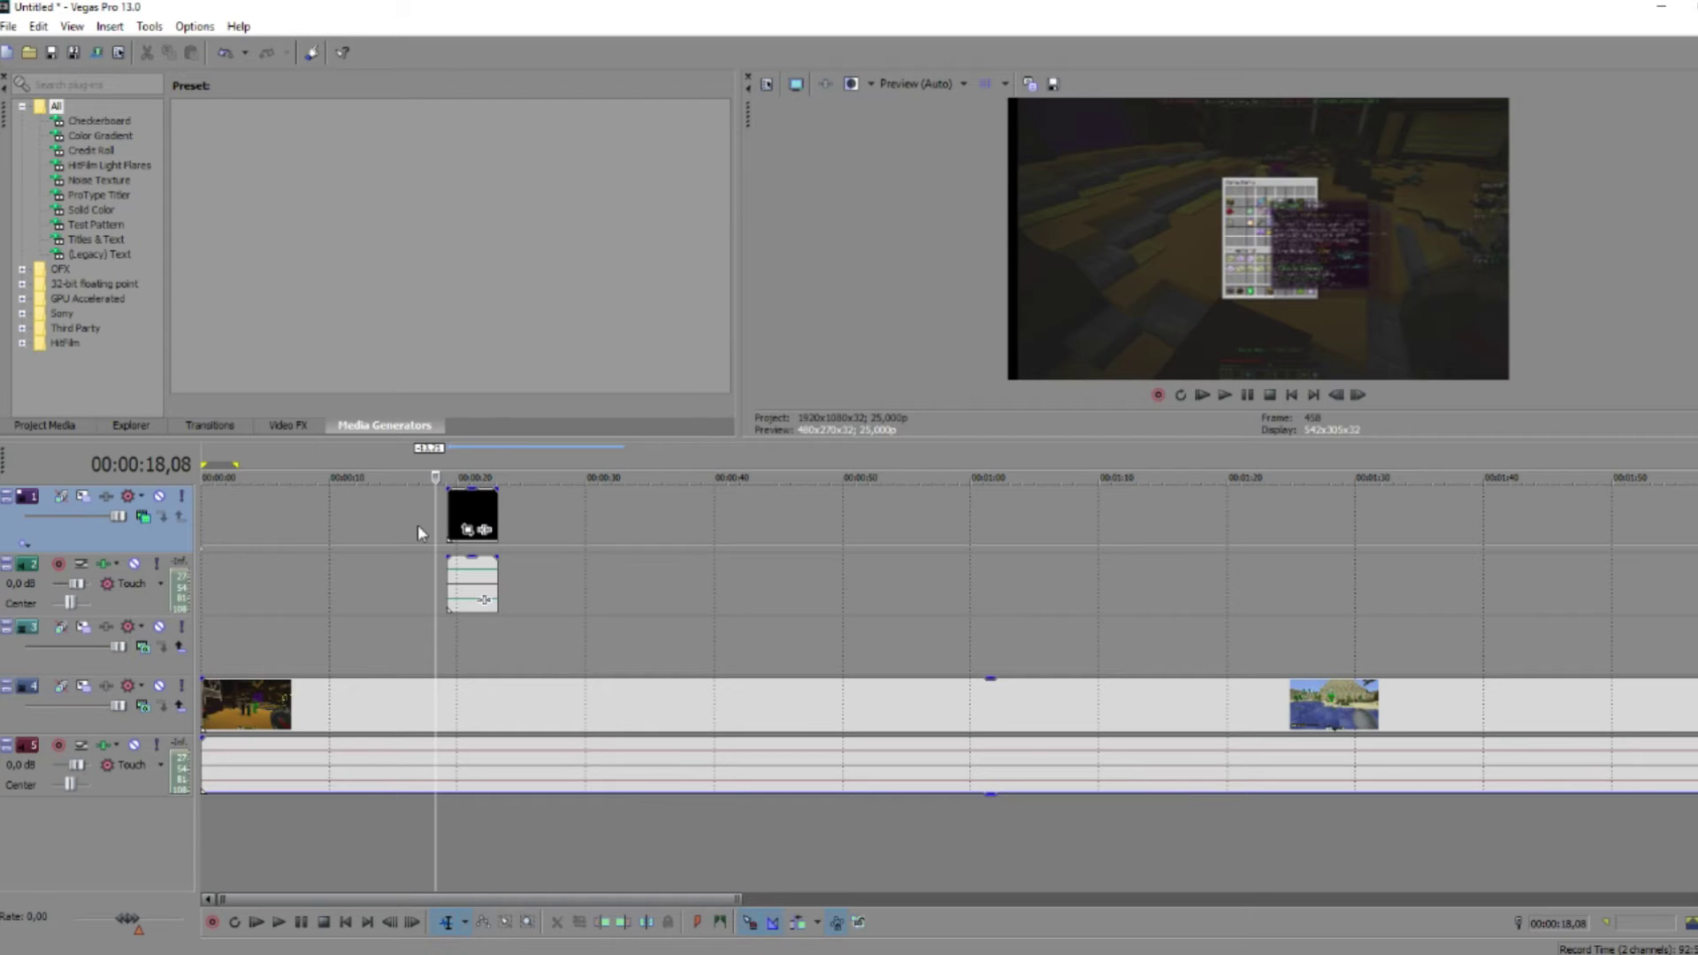
pyautogui.press('space')
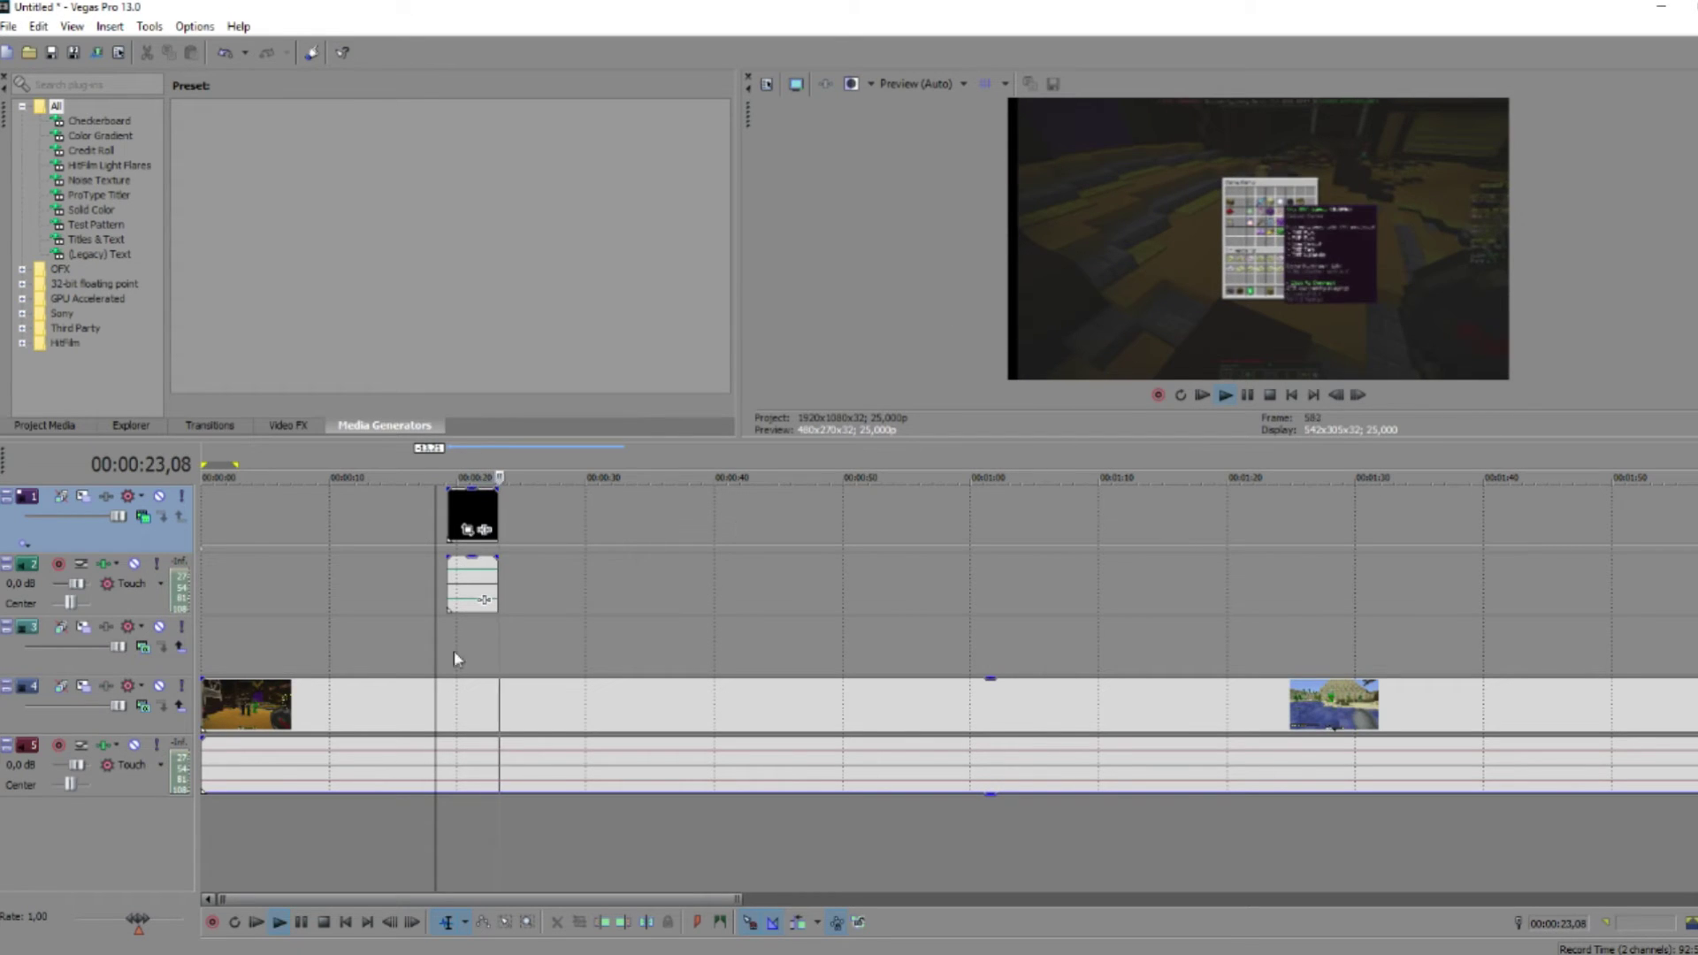
pyautogui.click(478, 619)
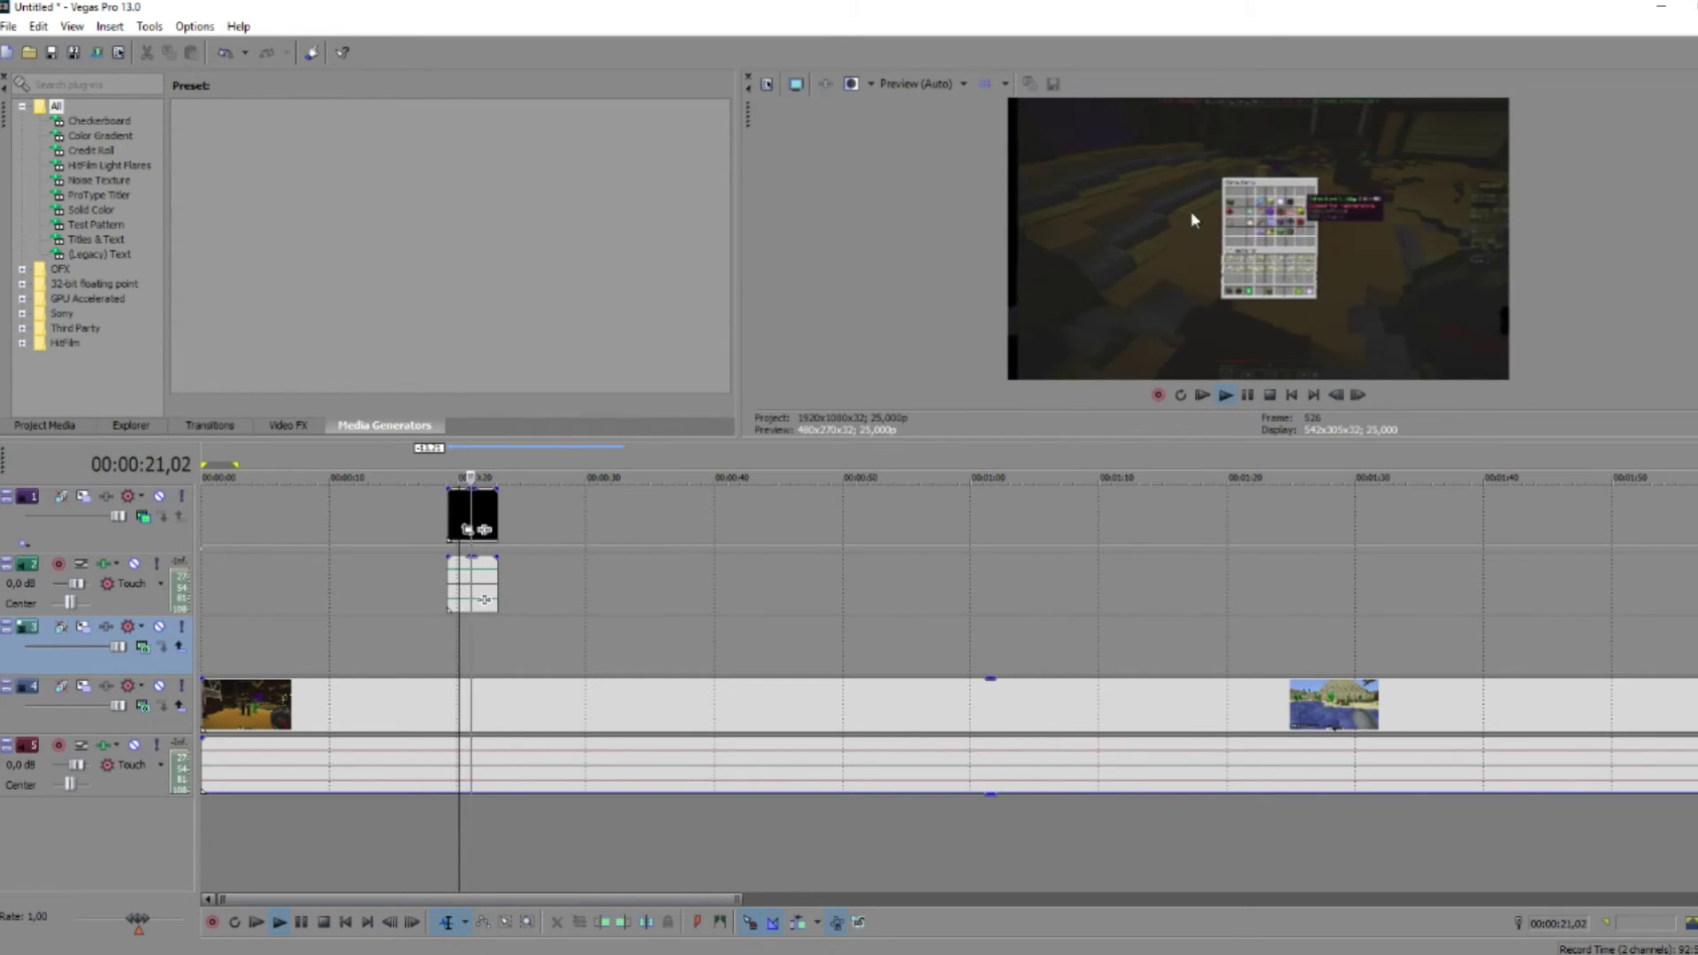
pyautogui.press('space')
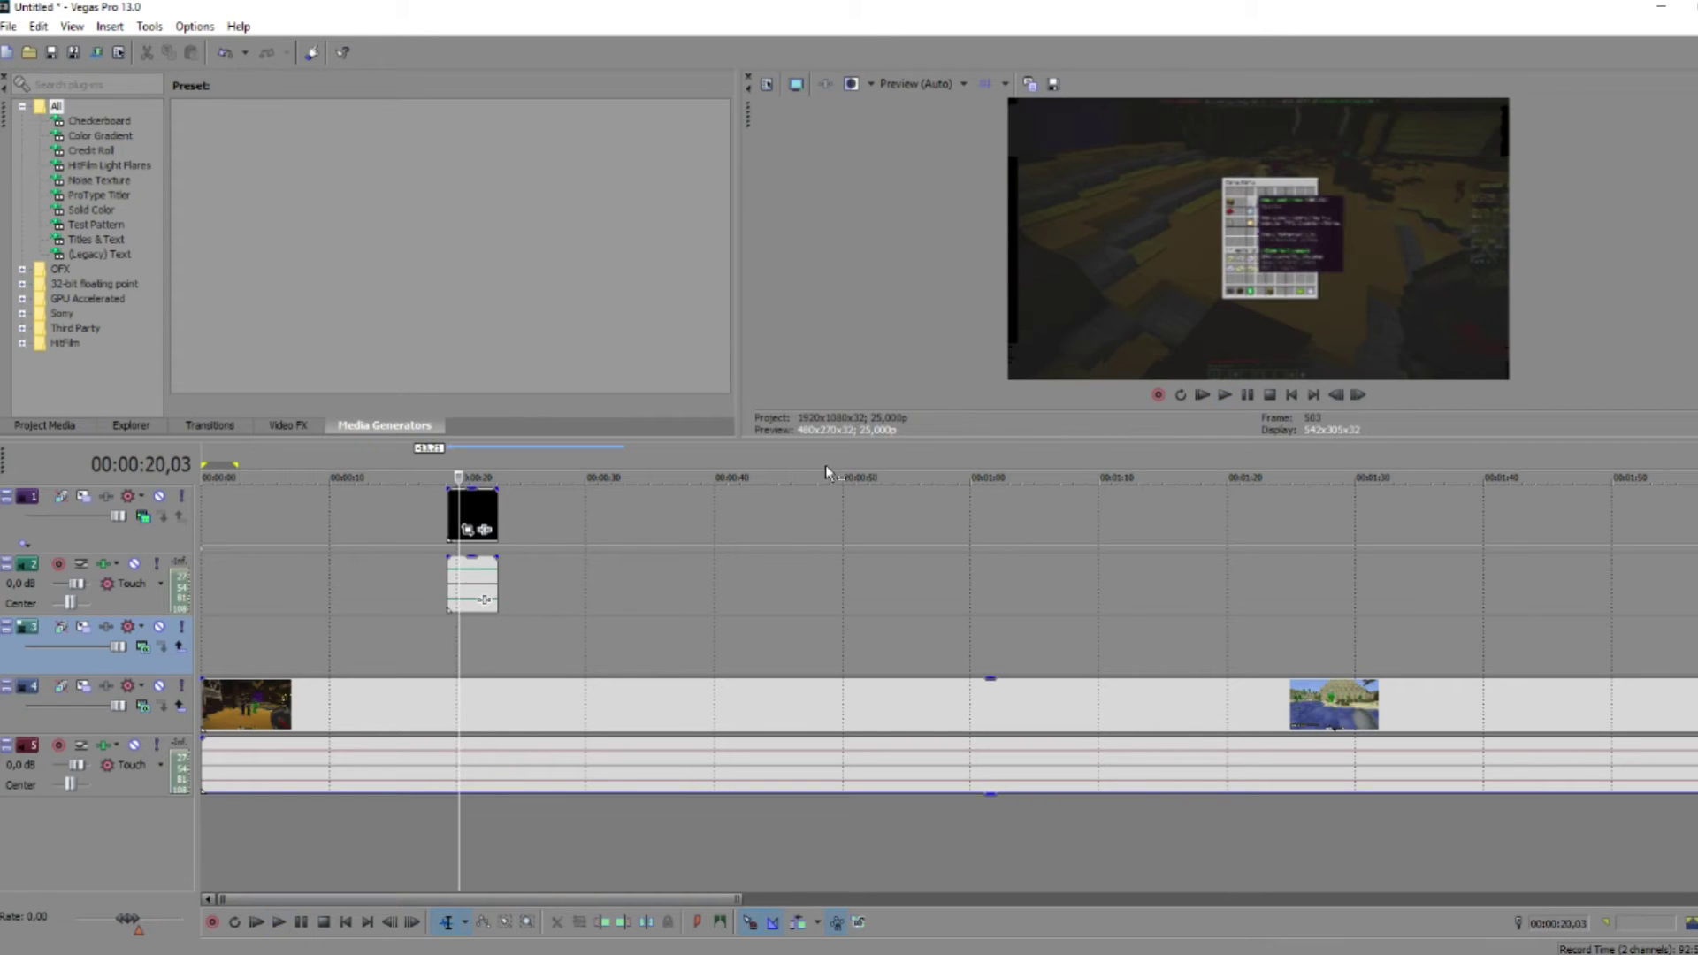
# Check the displacement effect at several frames across the overlay clip and return to about 00:00:17.
pyautogui.click(437, 634)
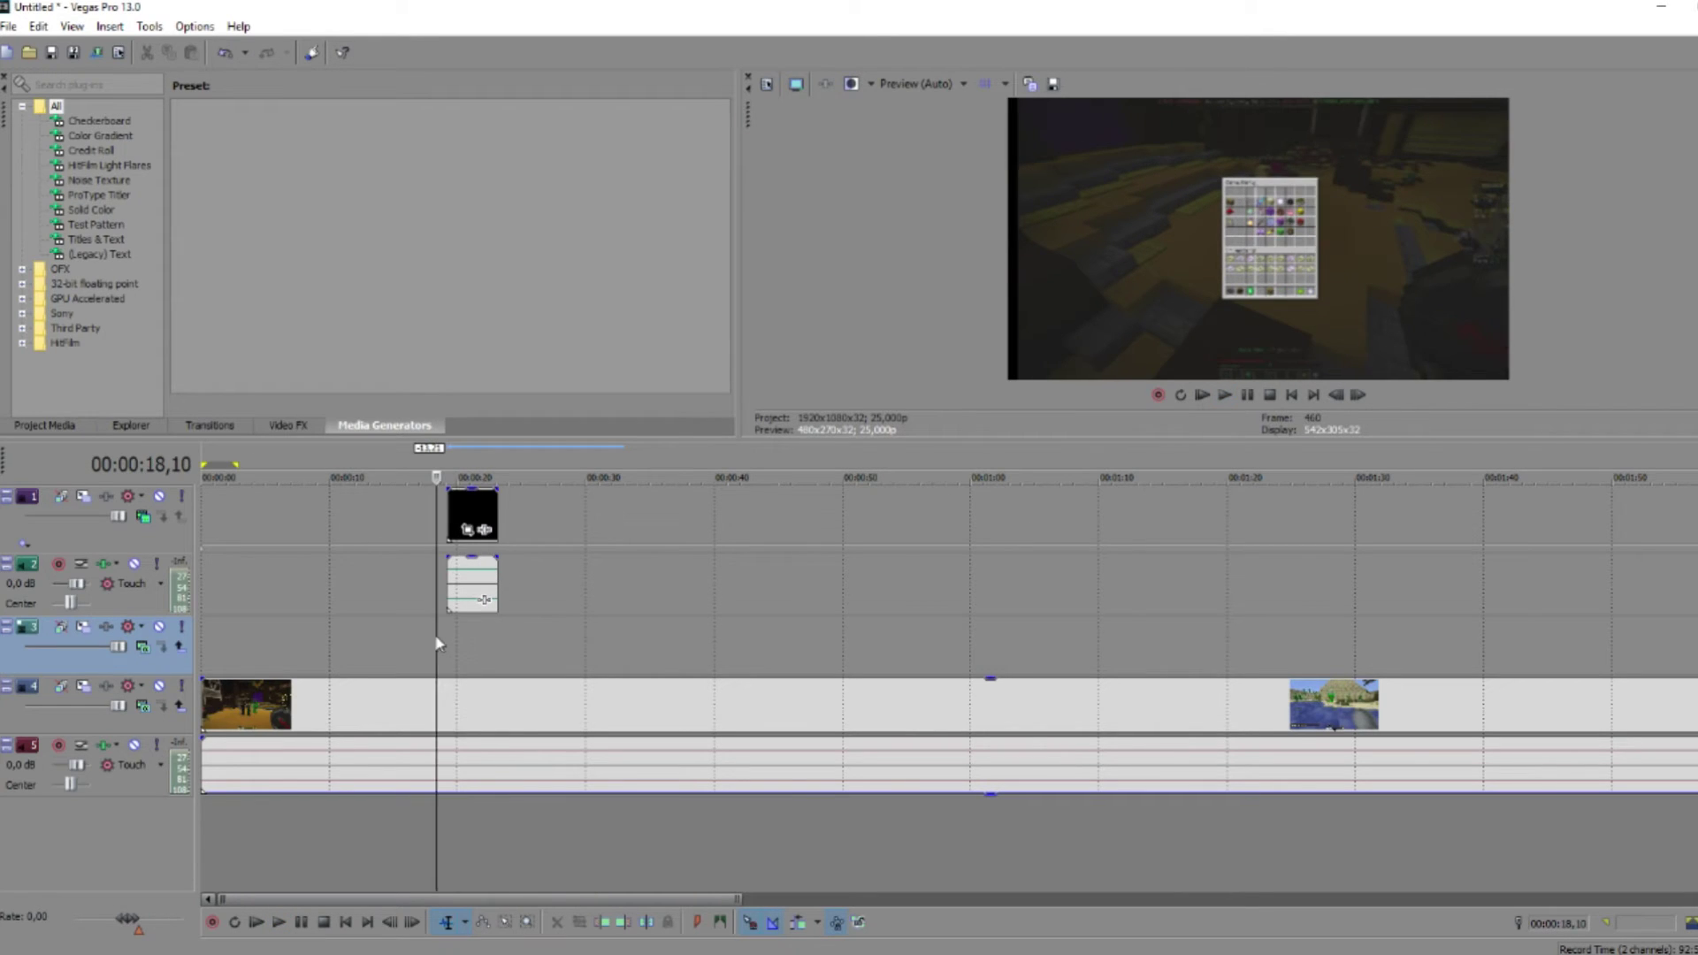
pyautogui.click(466, 600)
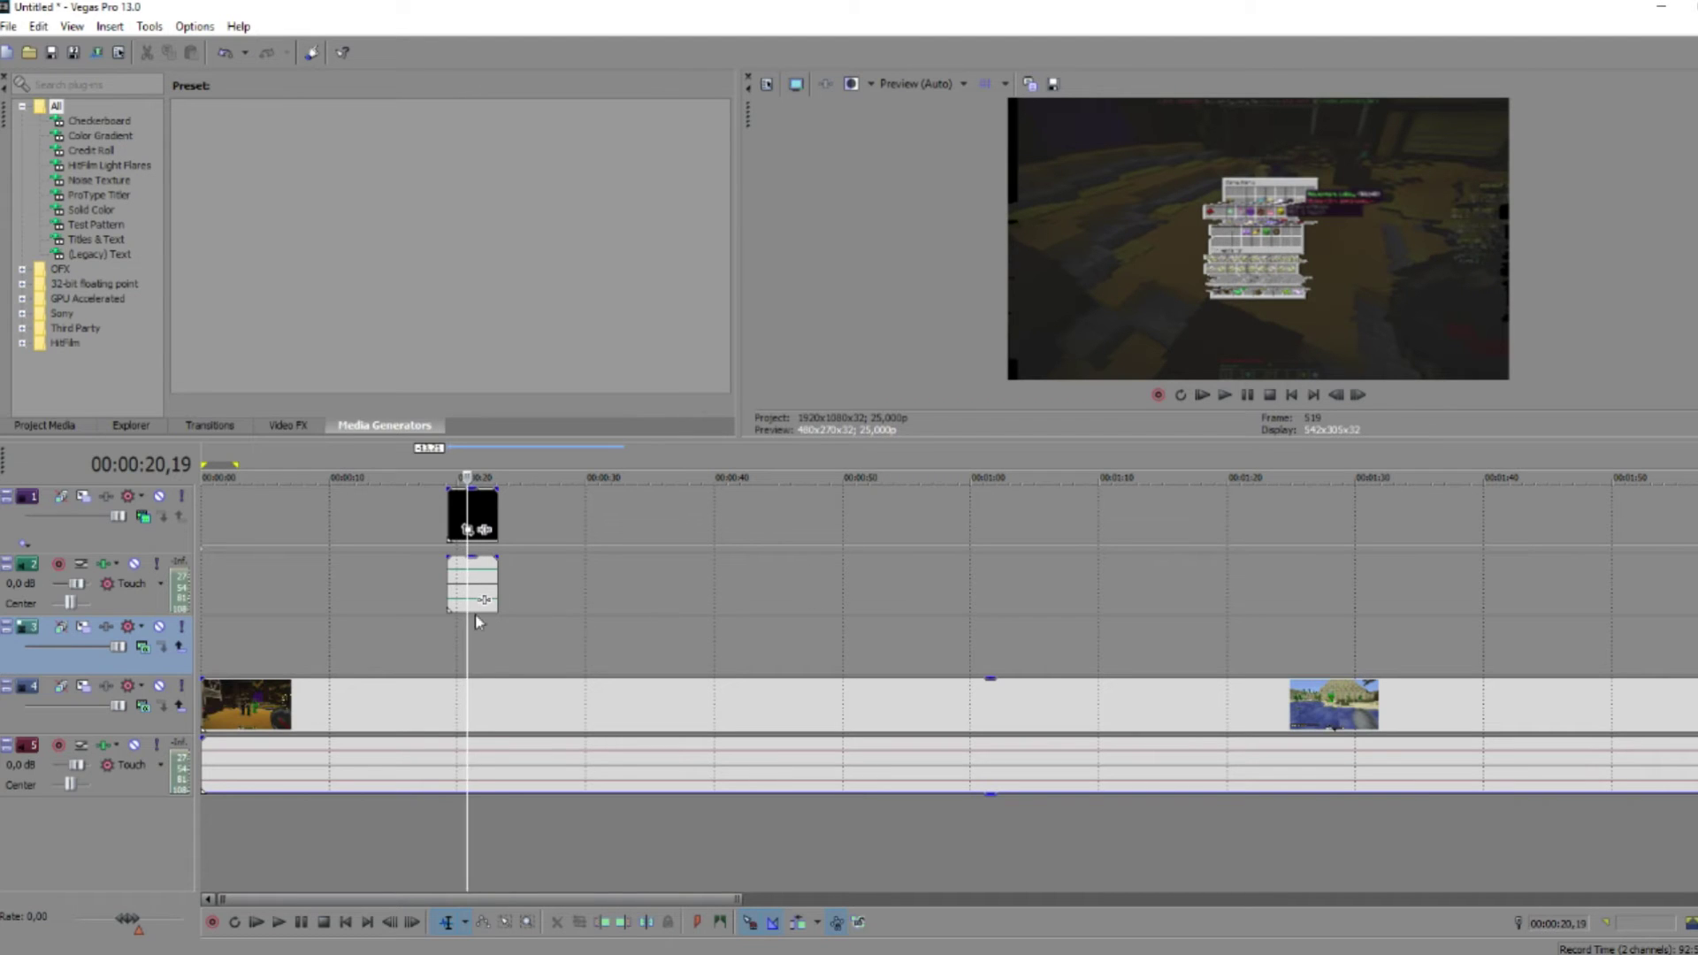
pyautogui.click(450, 605)
pyautogui.click(421, 625)
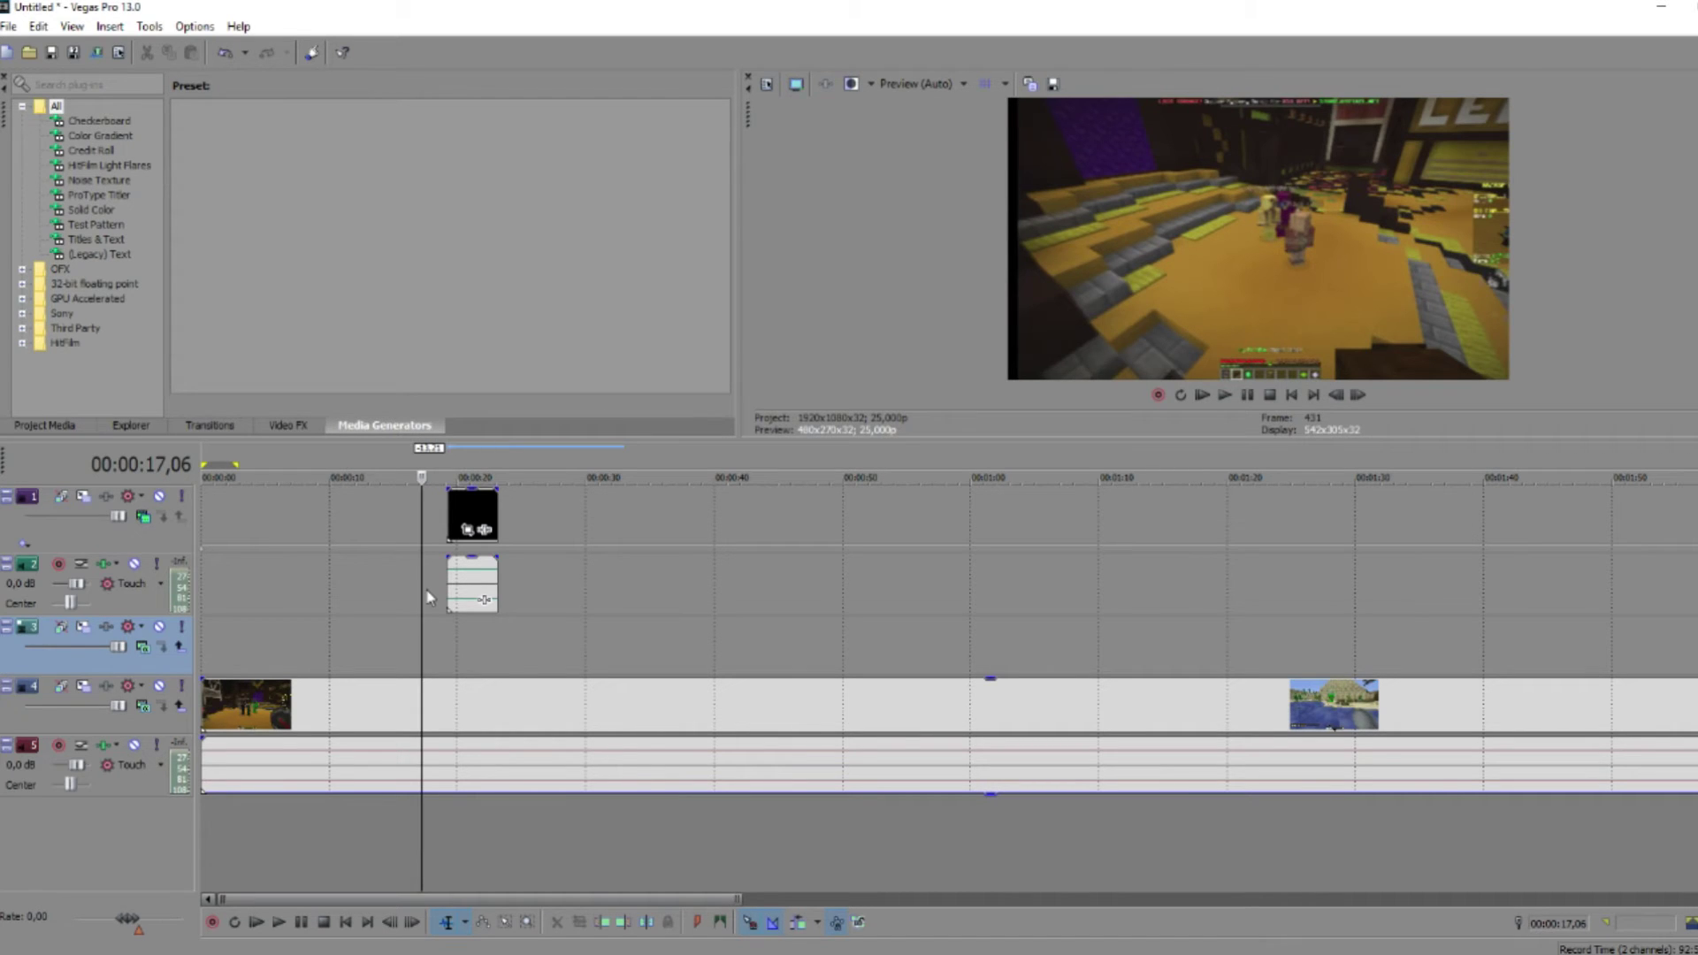
# Find the Stereoscopic 3D Adjust video effect by searching for "3d" and apply its (Default) preset to track 1.
pyautogui.hotkey('alt', '8')
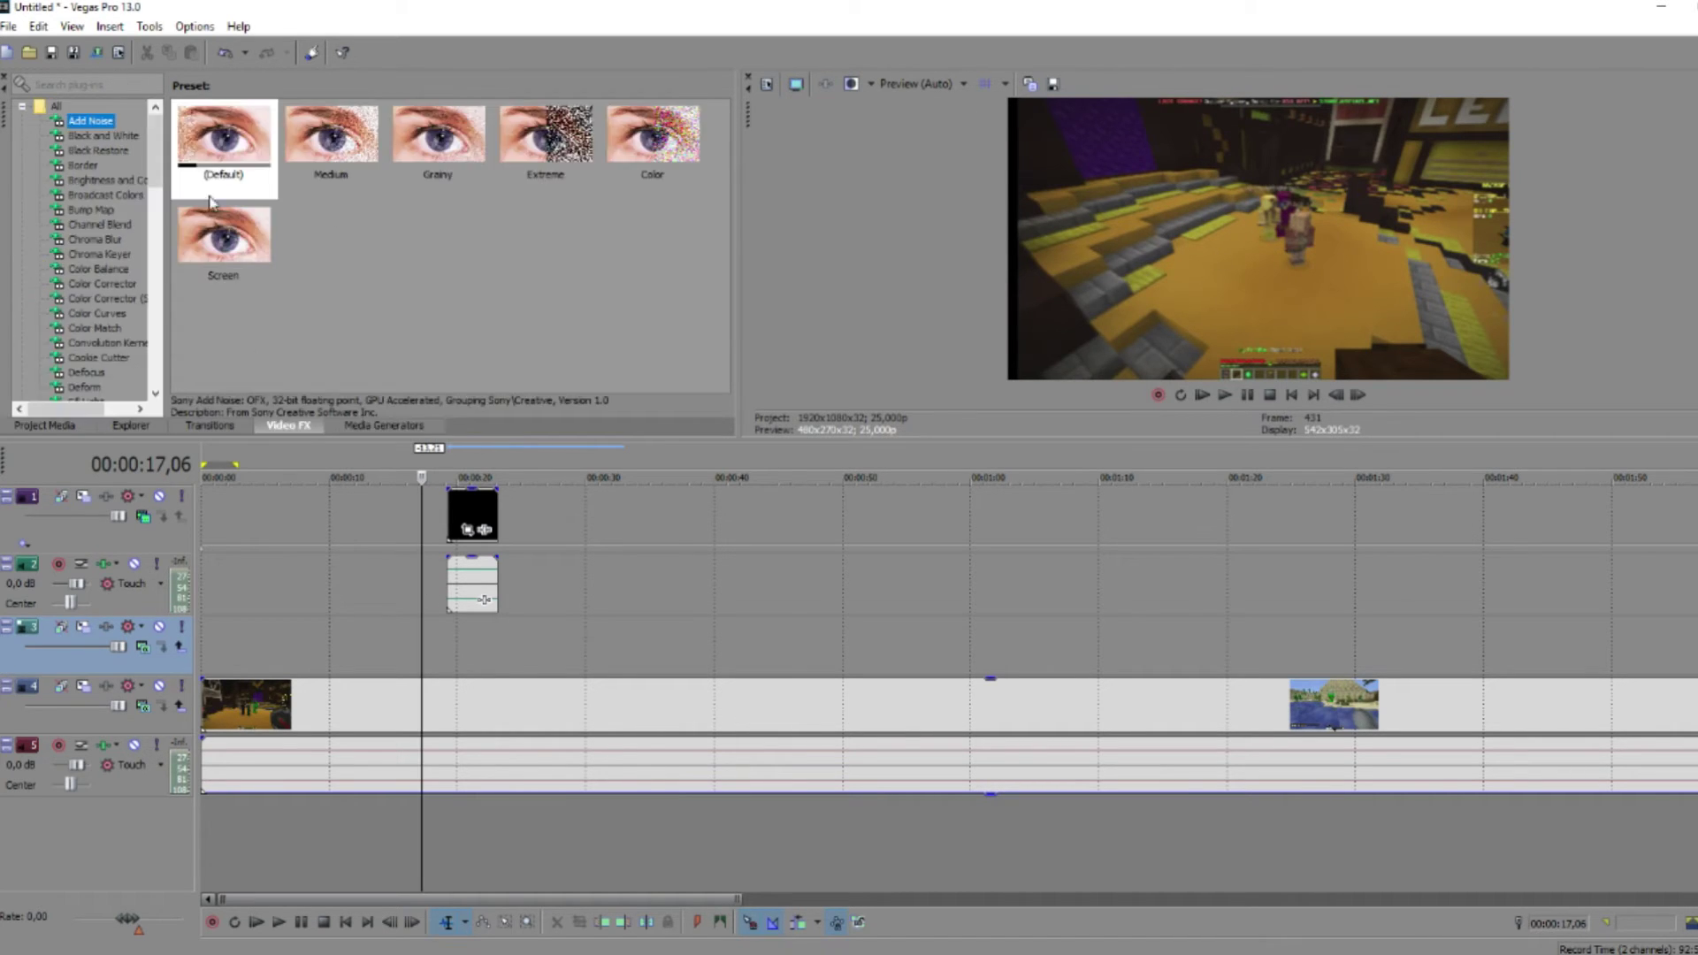
pyautogui.click(76, 85)
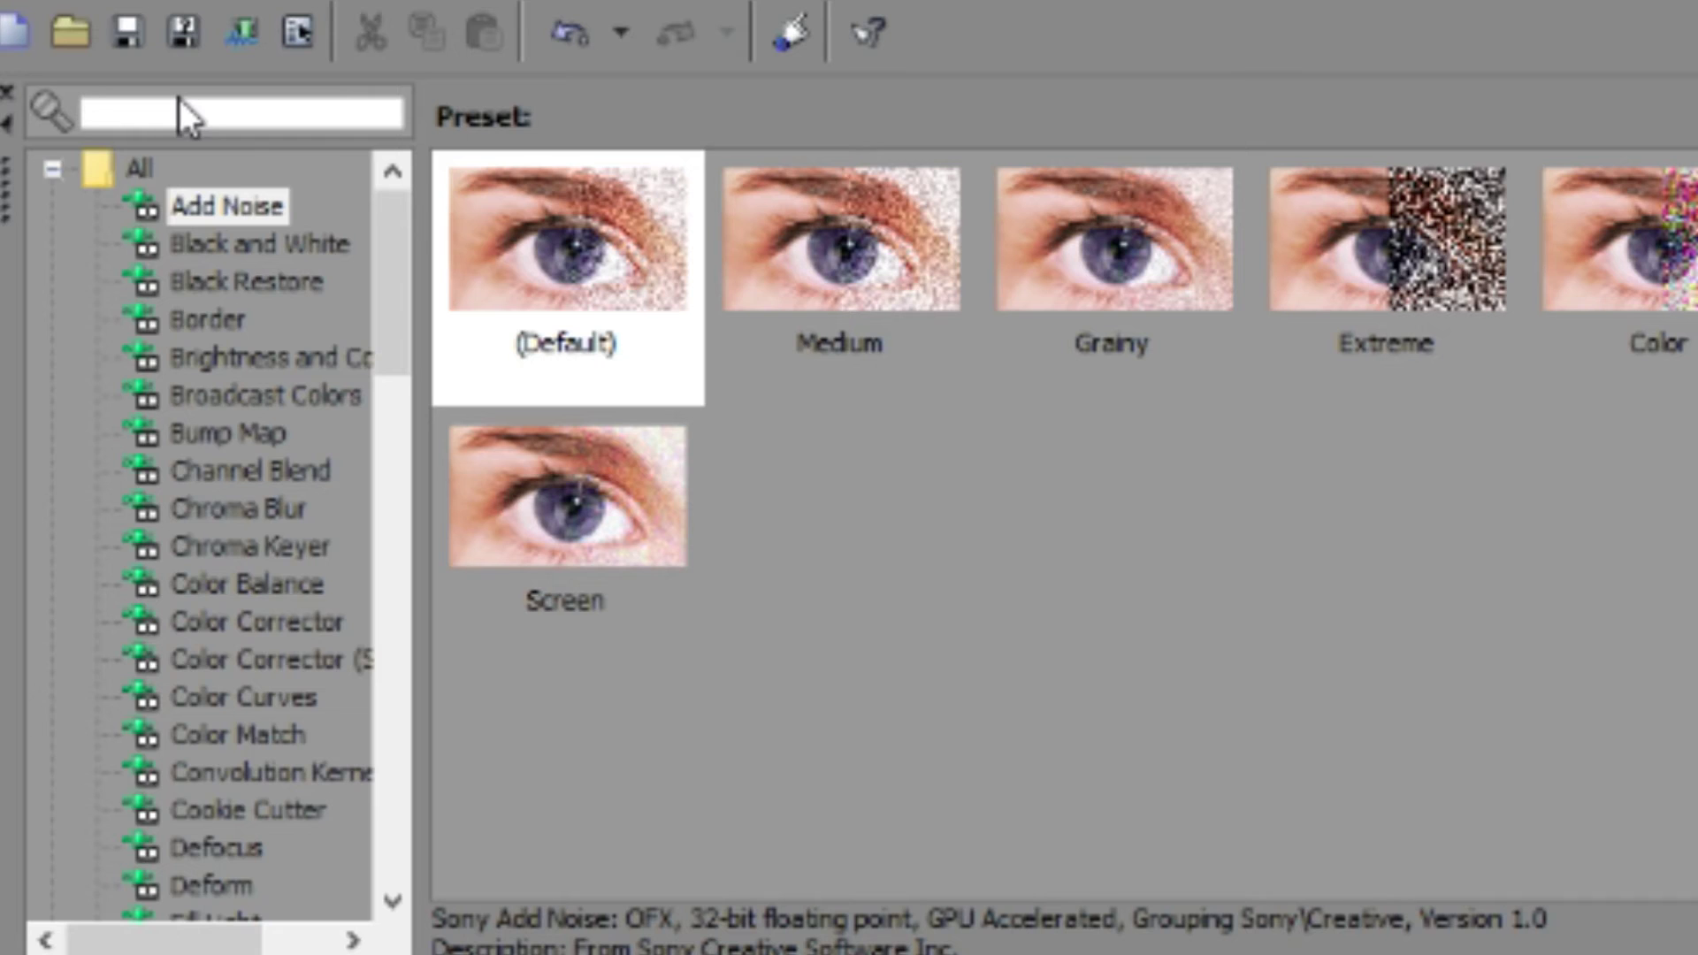
pyautogui.write('3d')
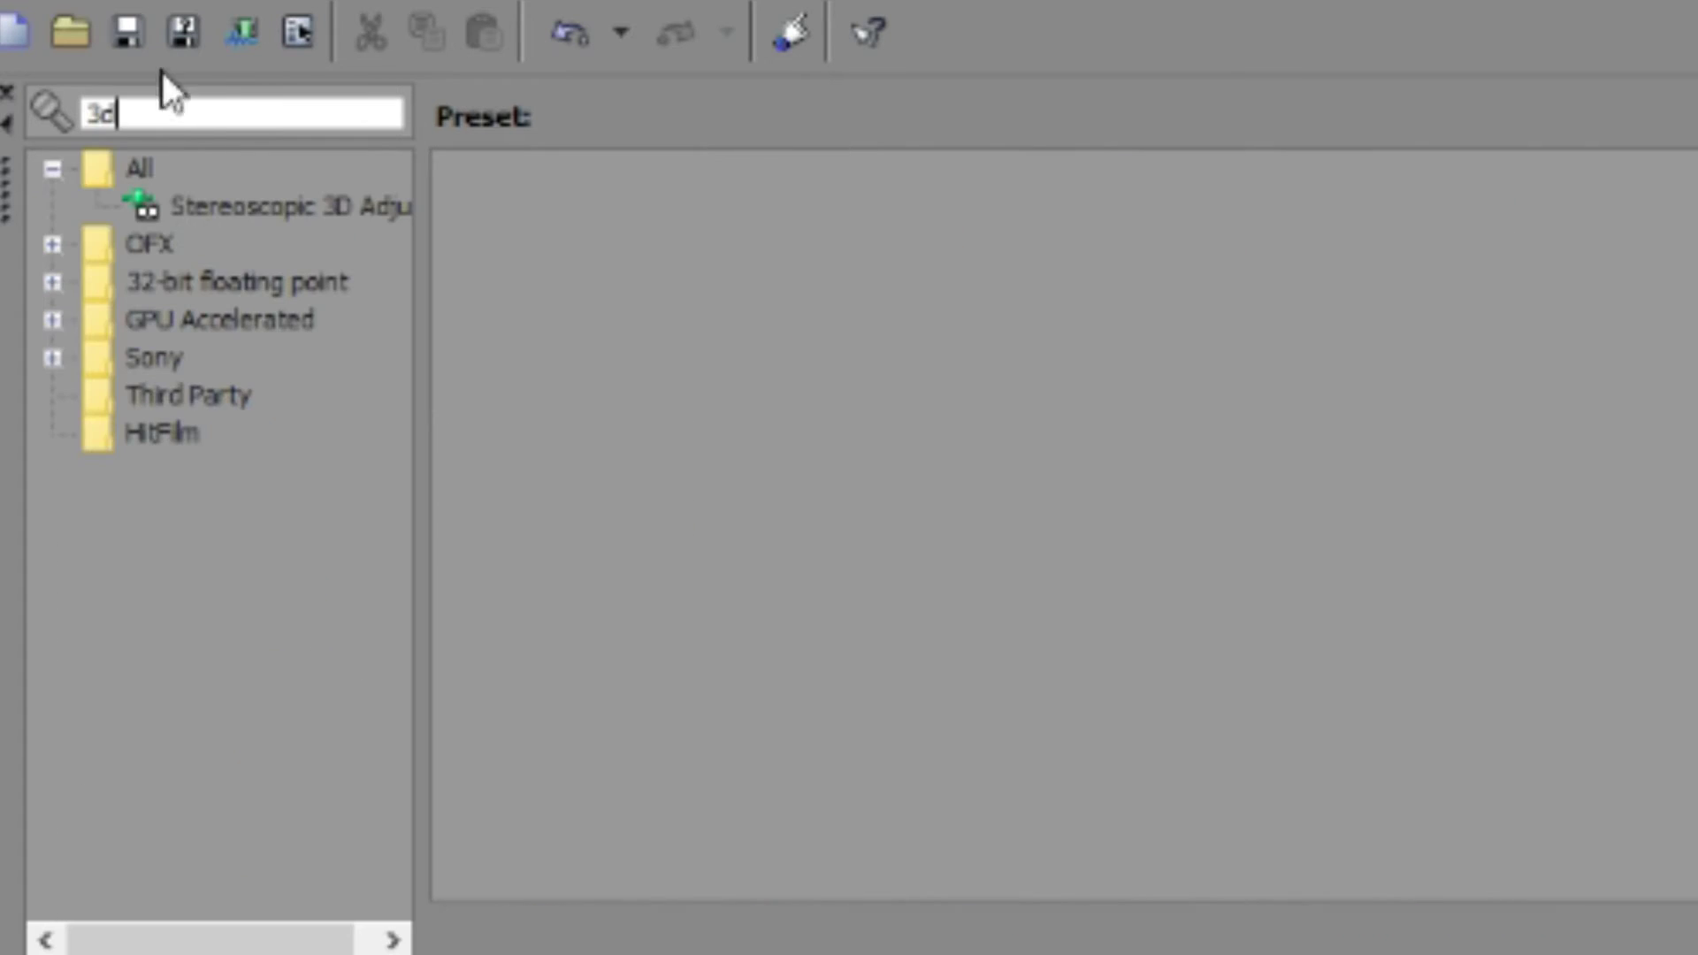
pyautogui.click(256, 207)
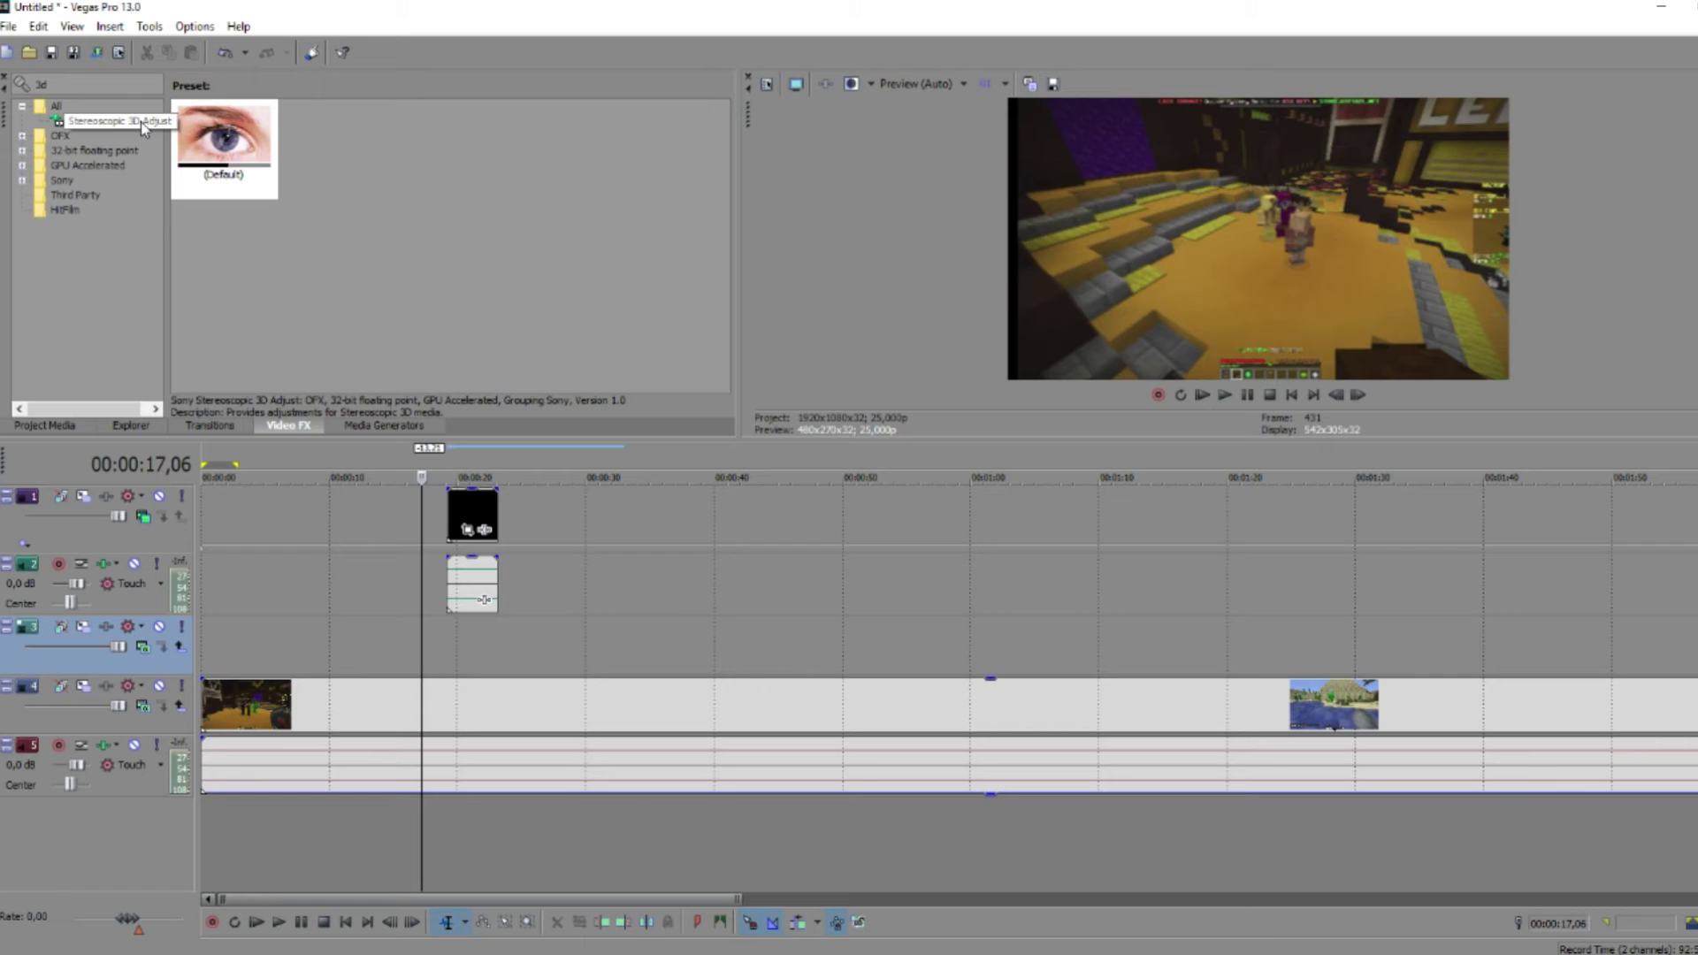
pyautogui.moveTo(566, 345); pyautogui.dragTo(565, 362)
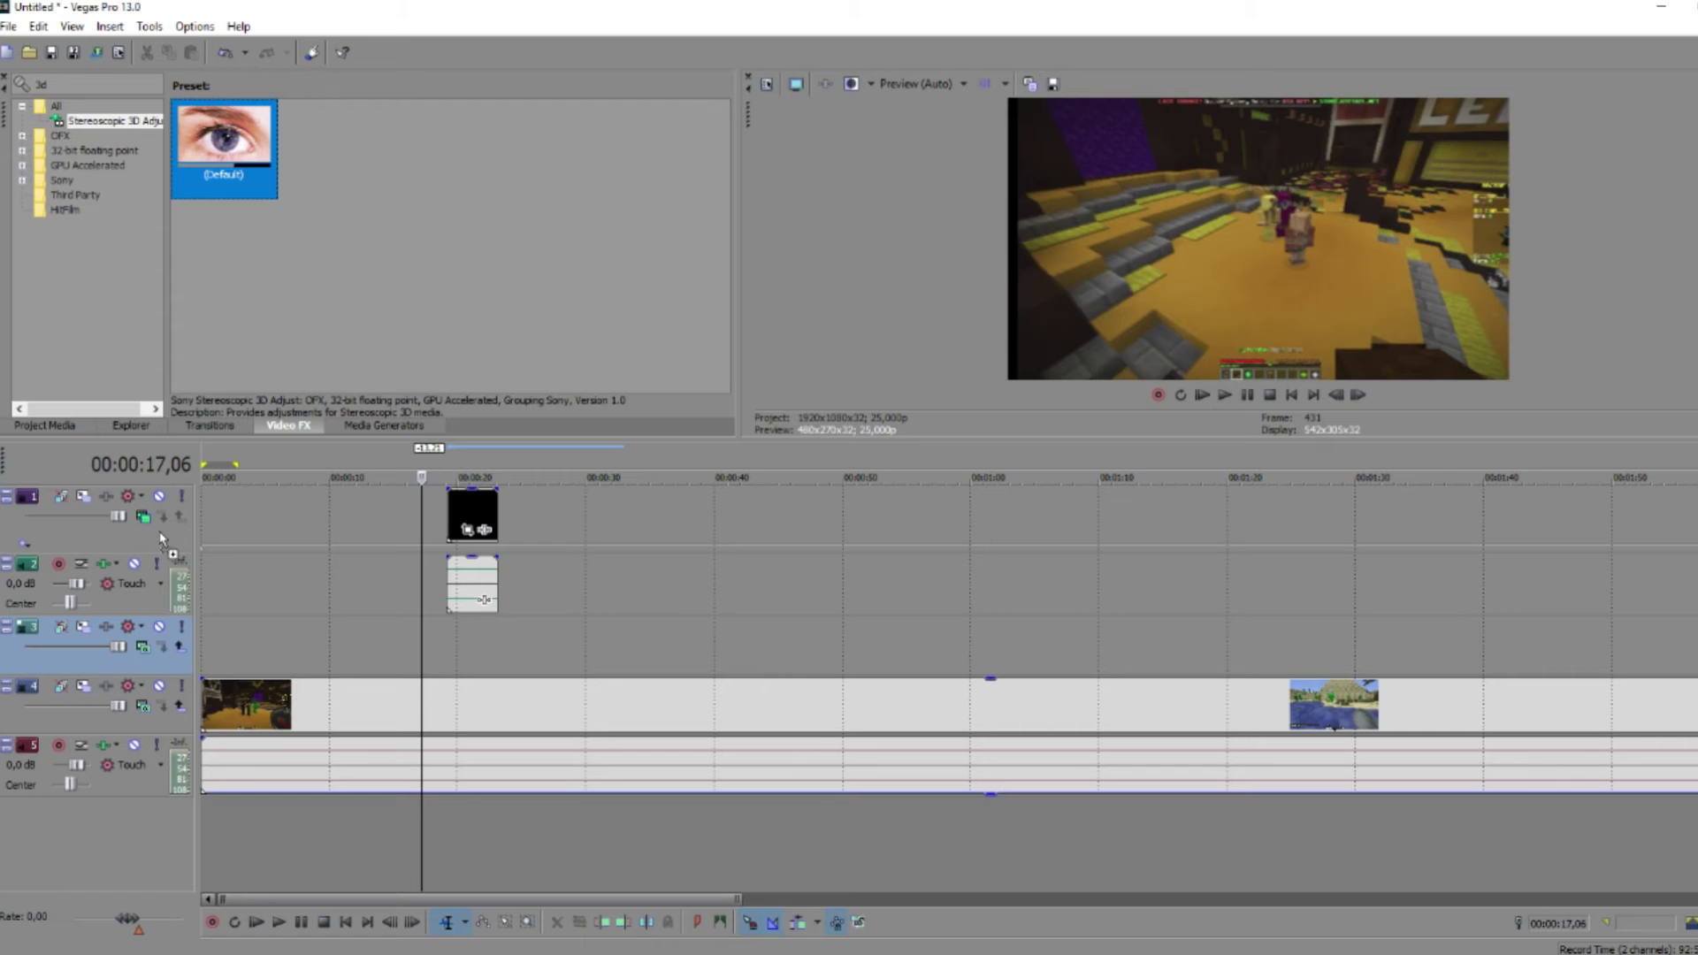
pyautogui.moveTo(162, 538); pyautogui.dragTo(158, 530)
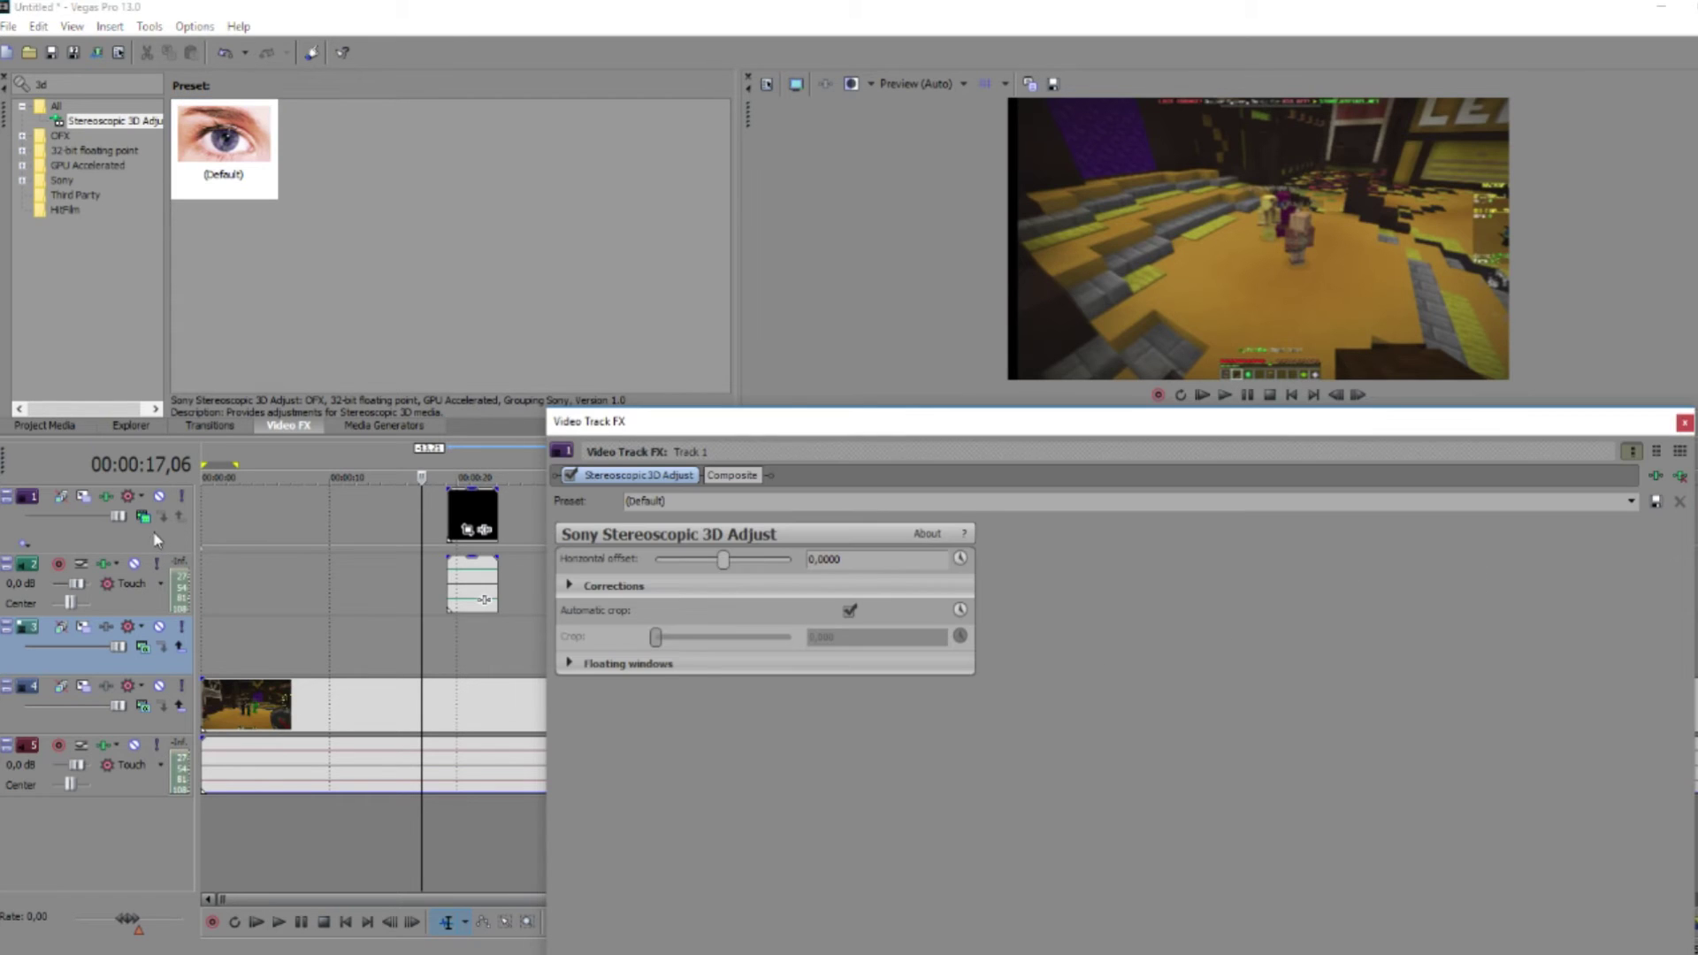
# Place Stereoscopic 3D Adjust after Composite in track 1's effect chain, set its horizontal offset to 0,0197, and close the effect settings.
pyautogui.moveTo(814, 430)
pyautogui.mouseDown()
pyautogui.moveTo(746, 284)
pyautogui.moveTo(795, 333)
pyautogui.moveTo(841, 441)
pyautogui.mouseUp()
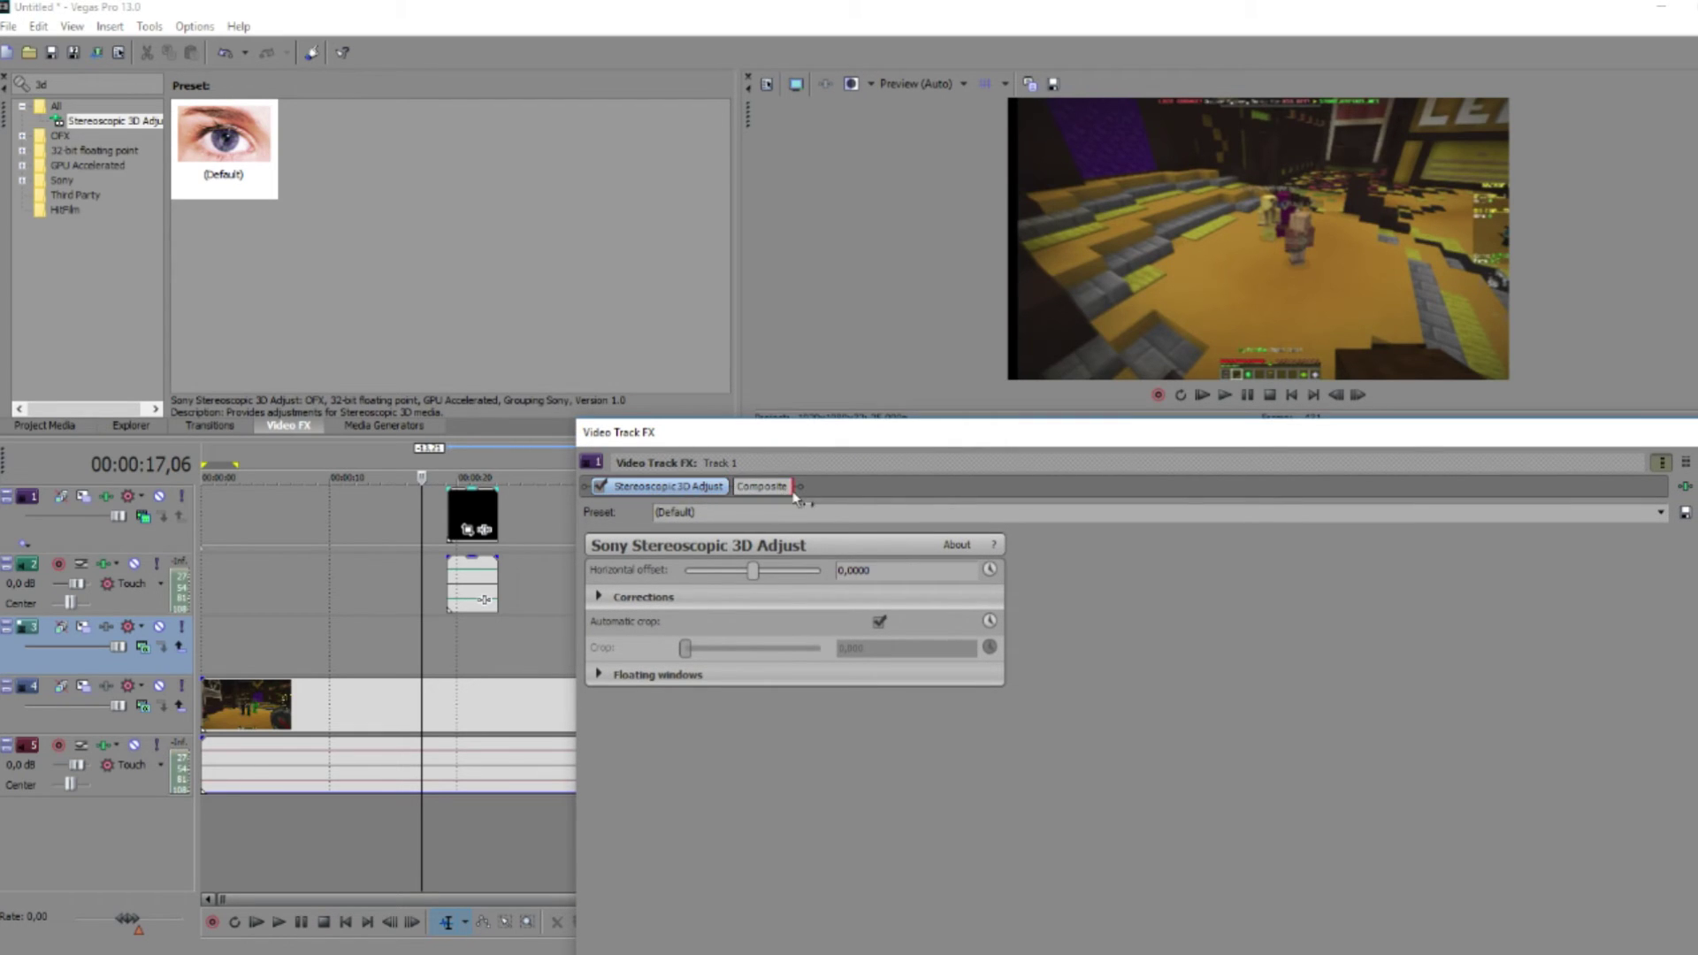
pyautogui.moveTo(794, 496); pyautogui.dragTo(796, 499)
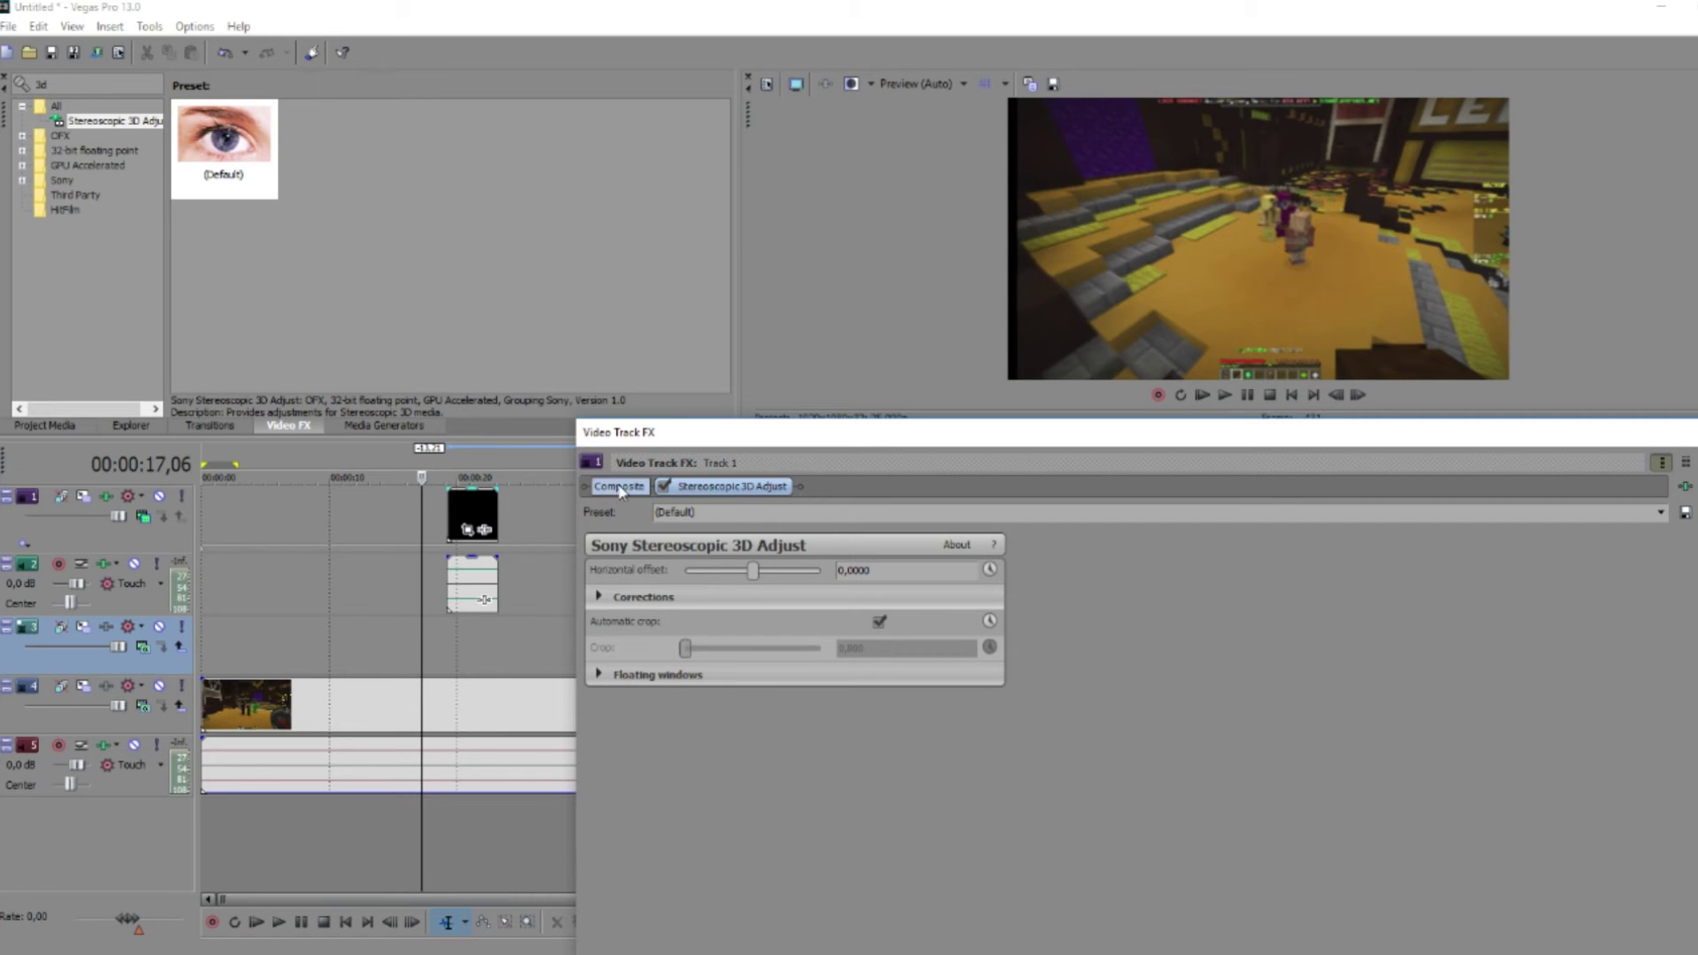
pyautogui.moveTo(751, 580); pyautogui.dragTo(766, 579)
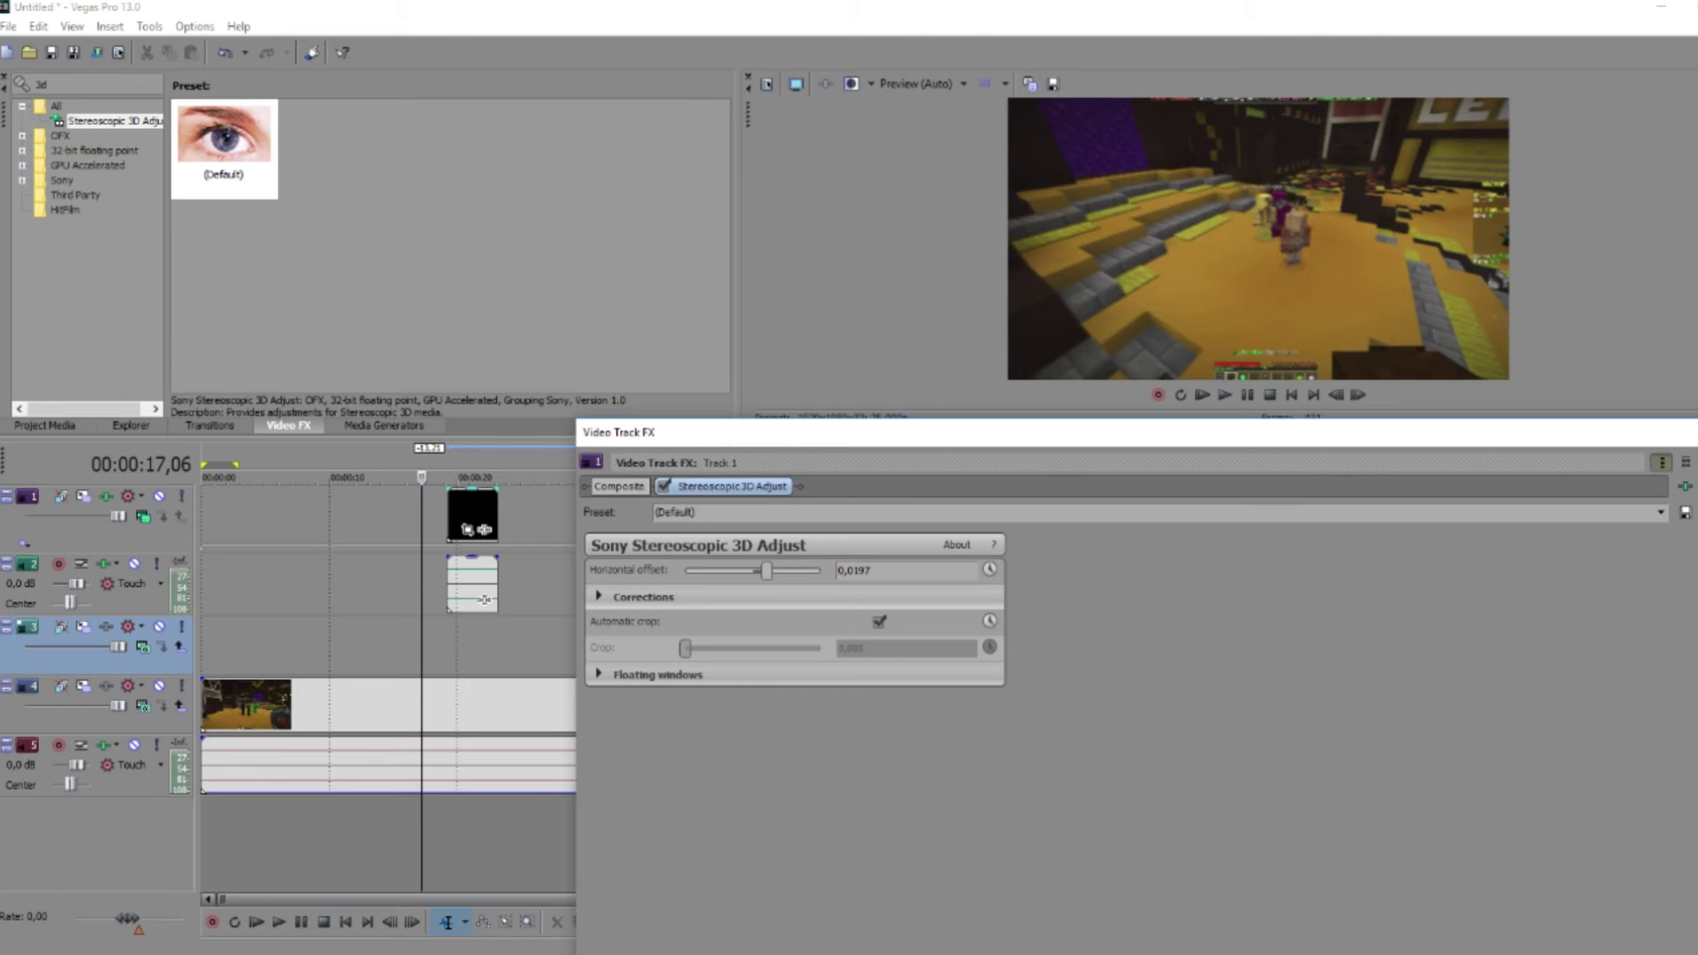
pyautogui.press('Escape')
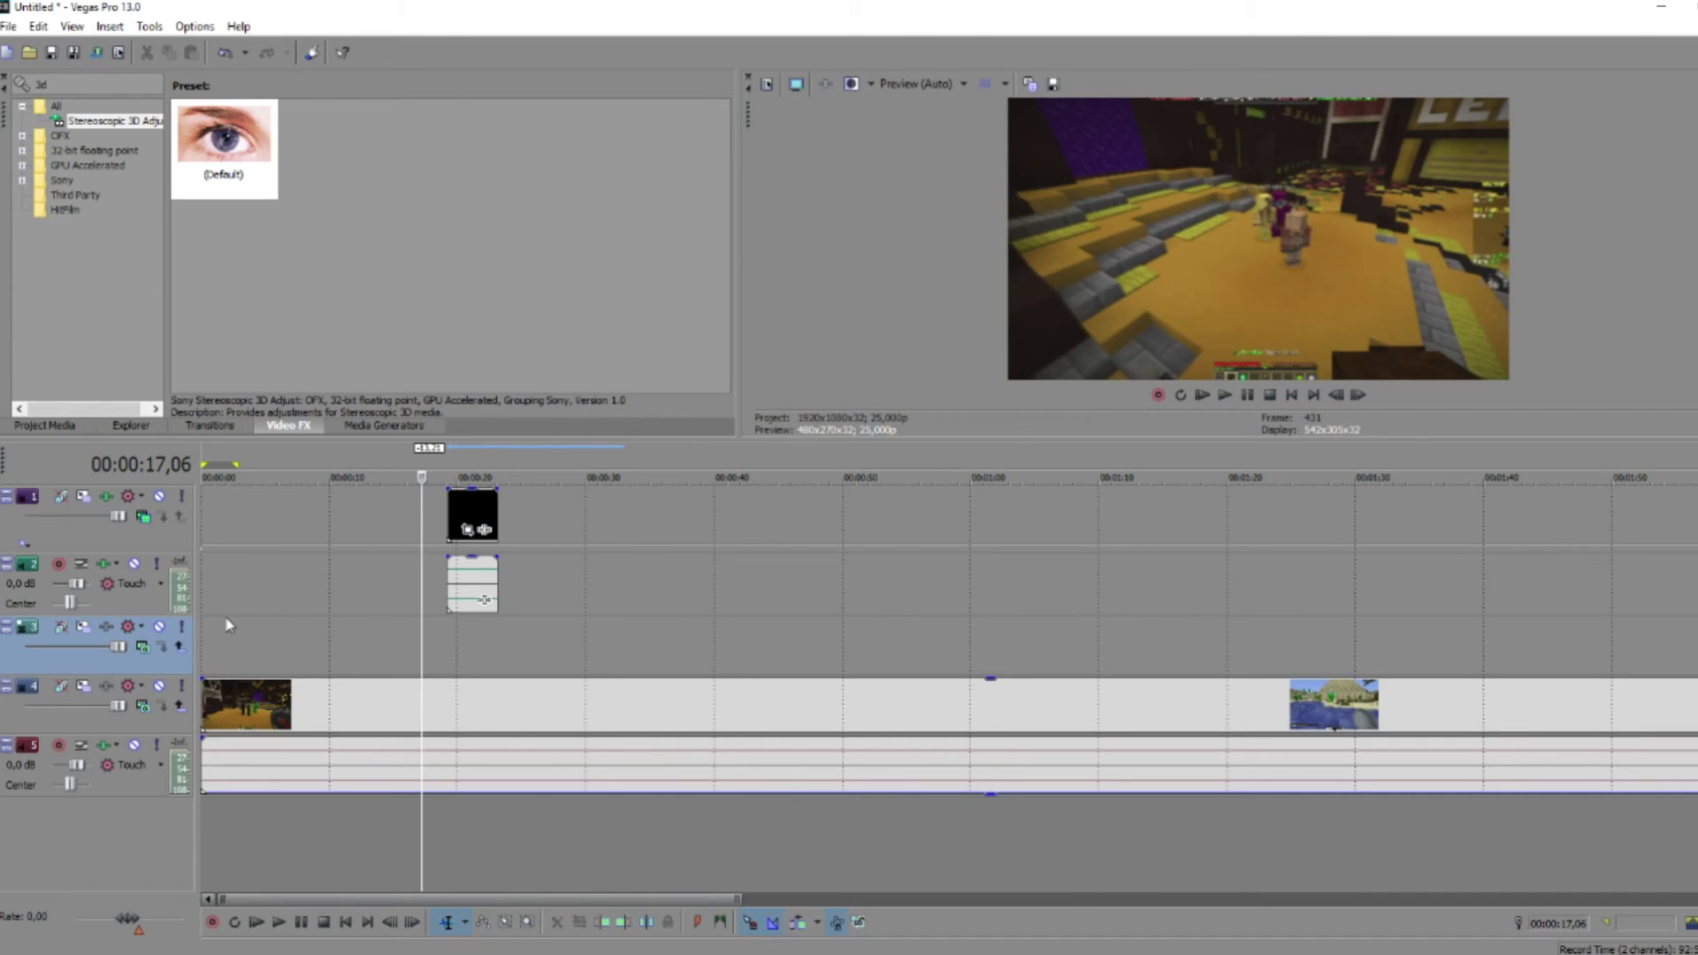
# Play back and scrub the section around the overlay clip to check the footage with the 3D adjustment applied.
pyautogui.press('space')
pyautogui.click(416, 642)
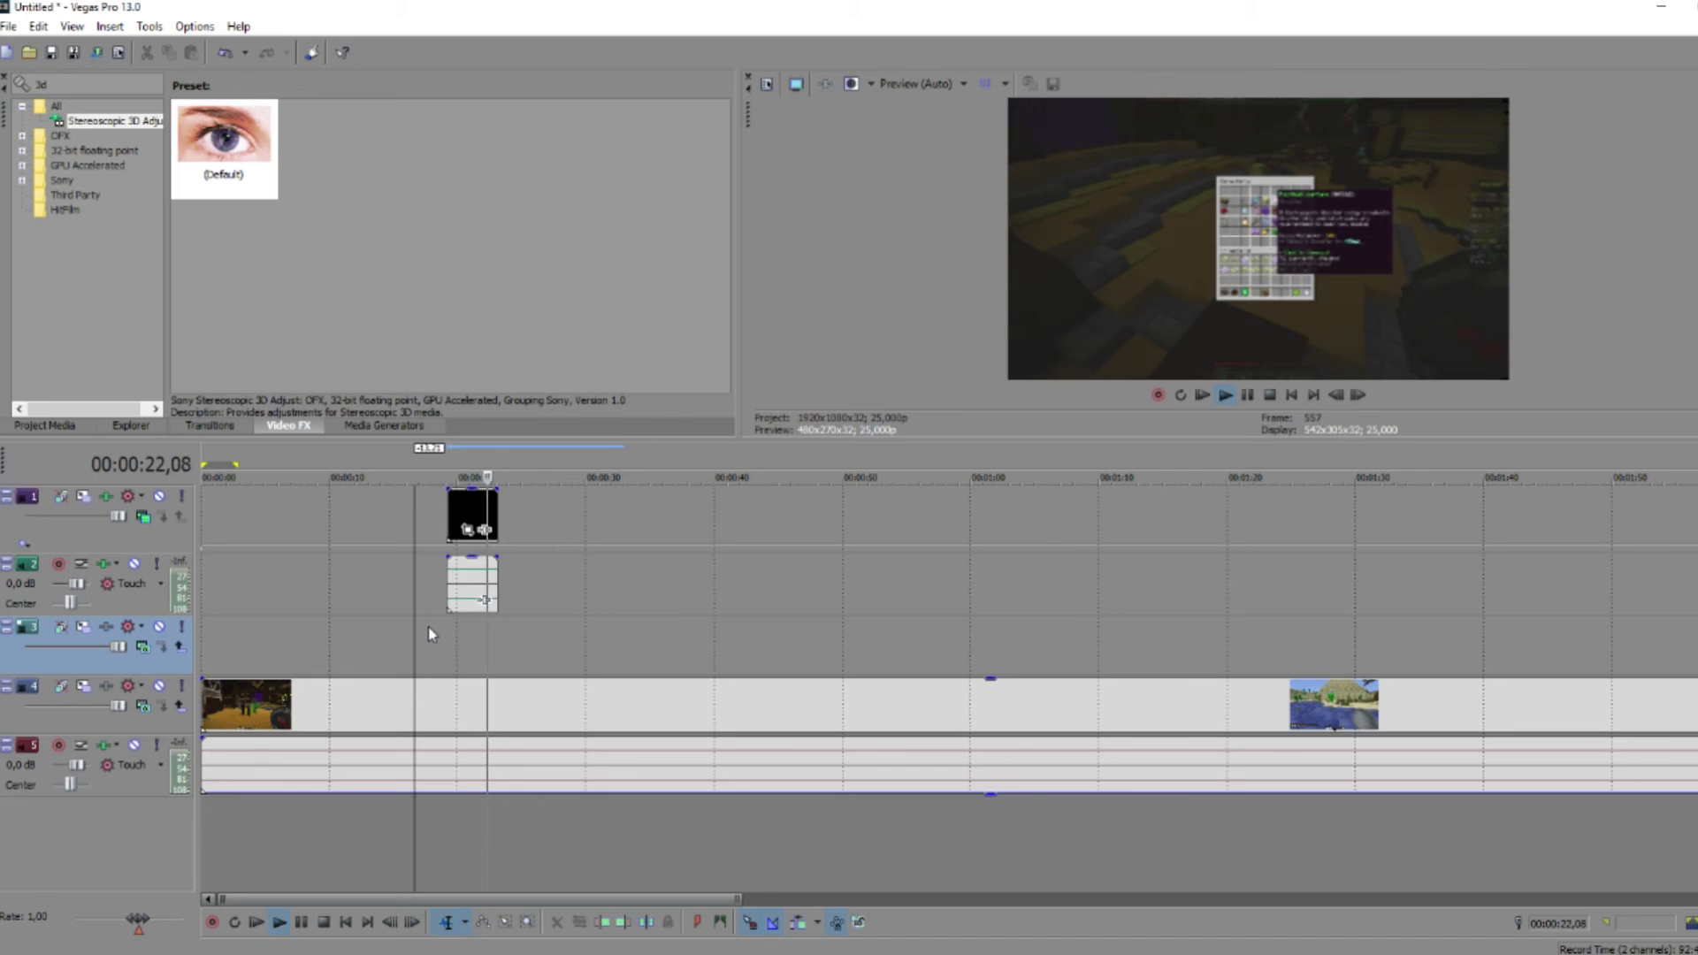
pyautogui.click(497, 624)
pyautogui.press('space')
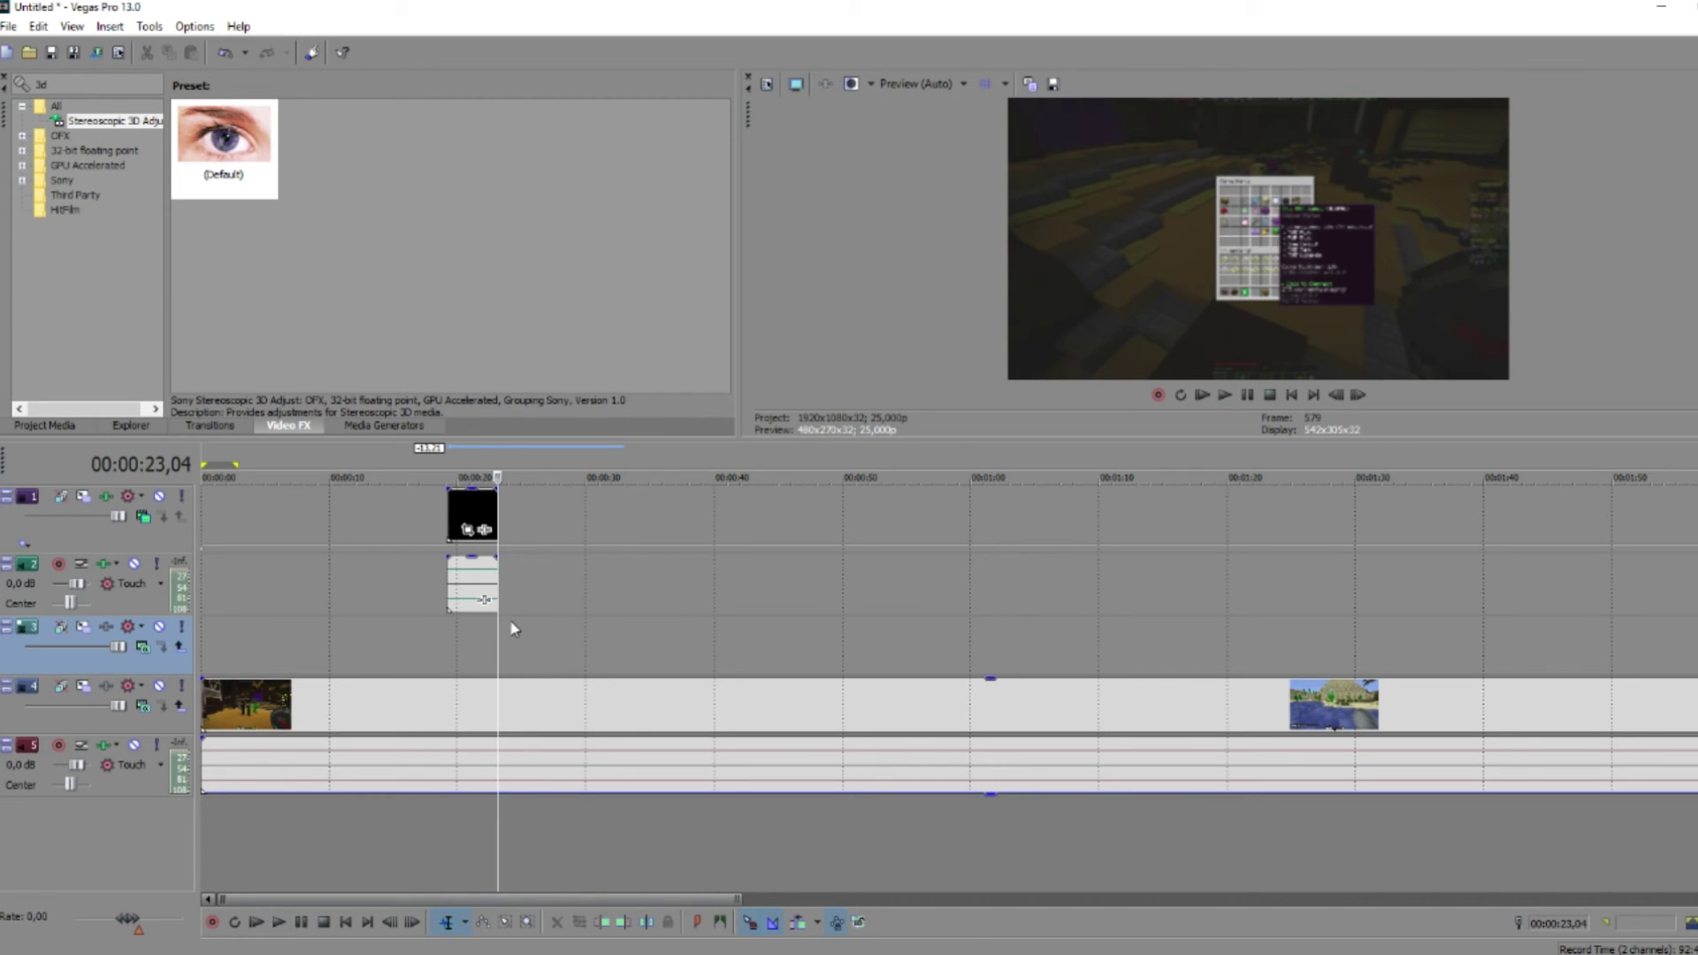
pyautogui.click(457, 648)
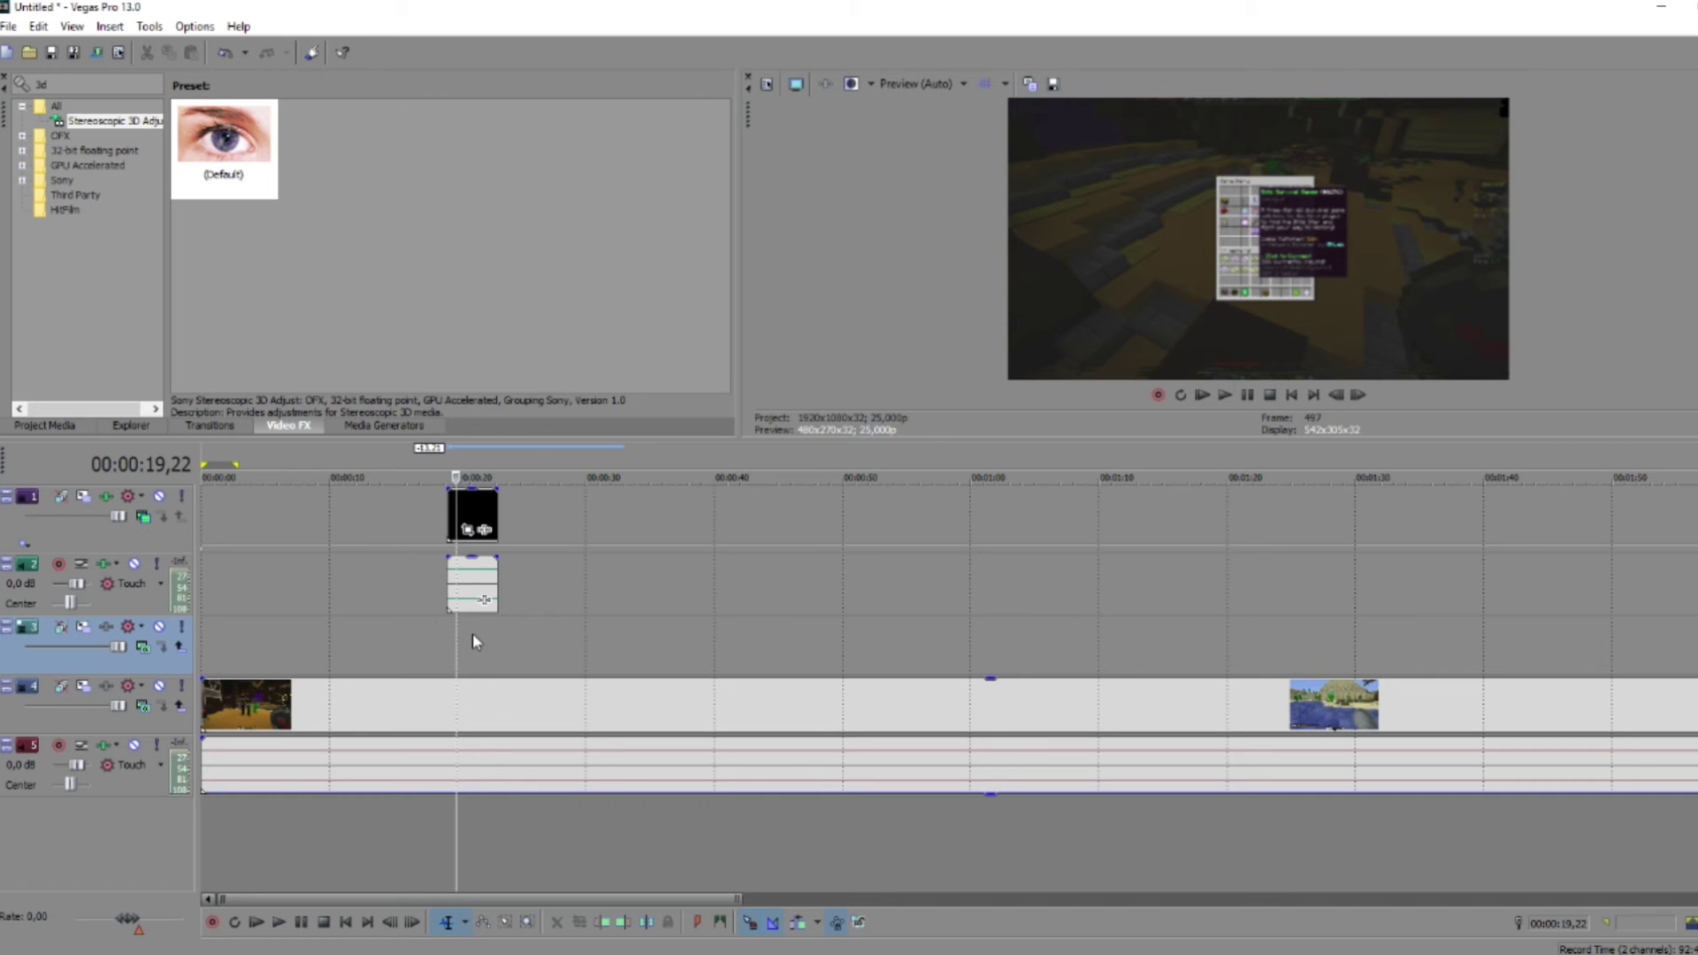
pyautogui.click(472, 633)
pyautogui.press('space')
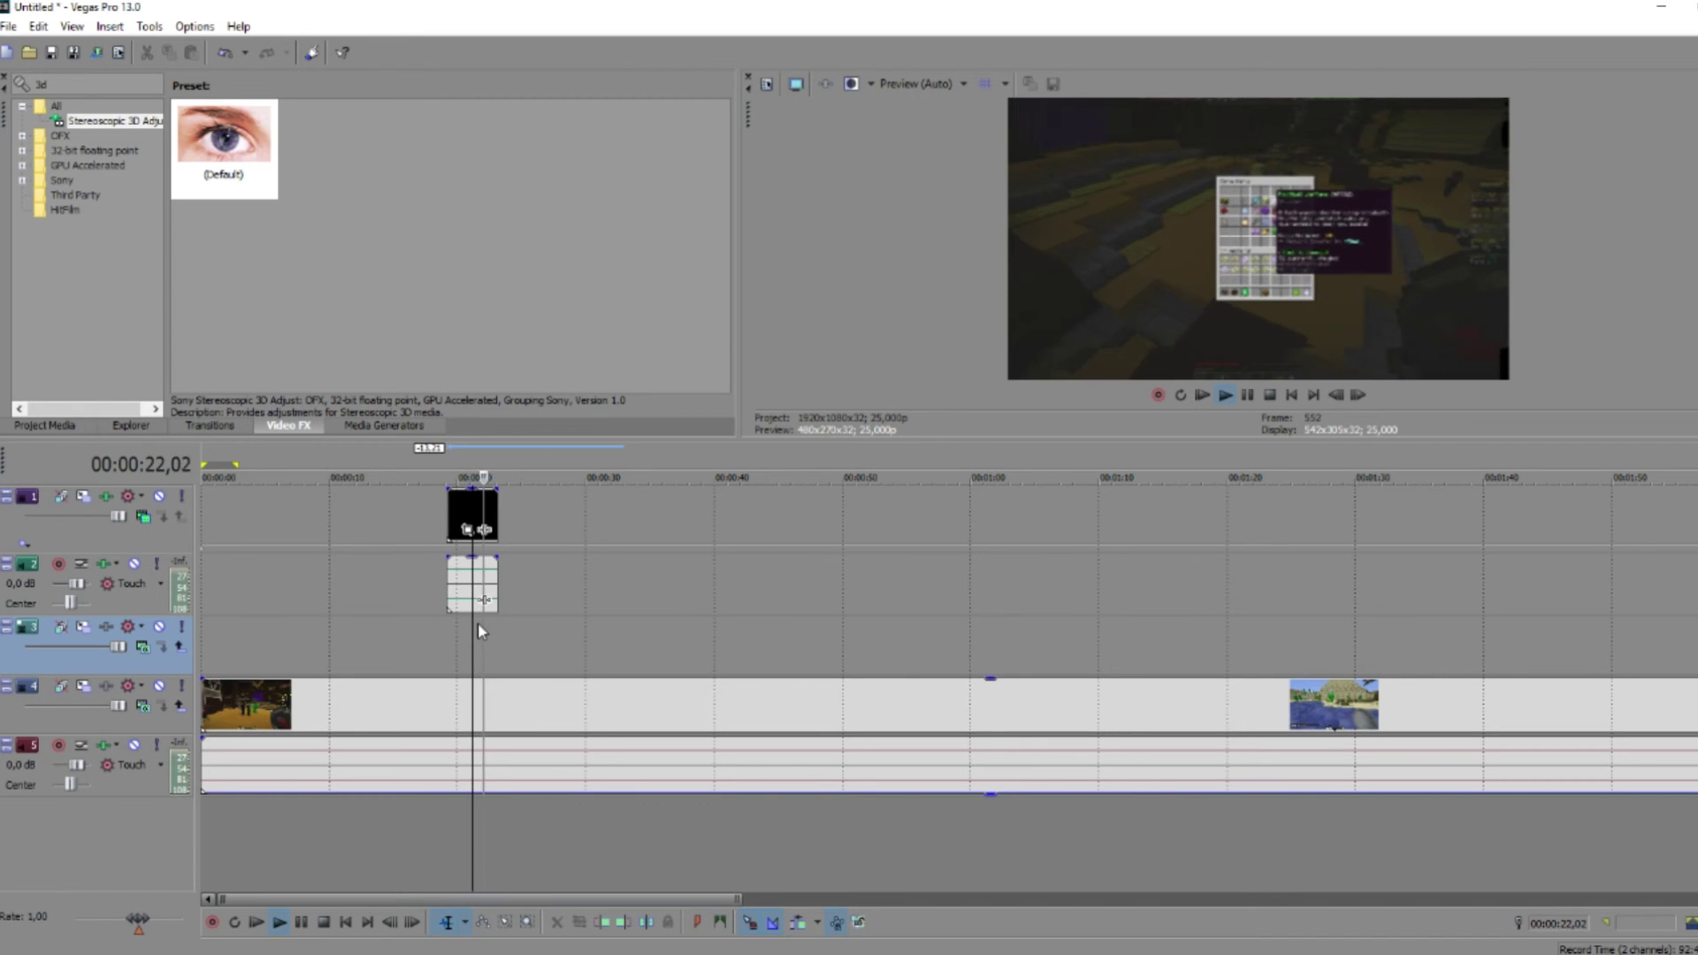
pyautogui.press('space')
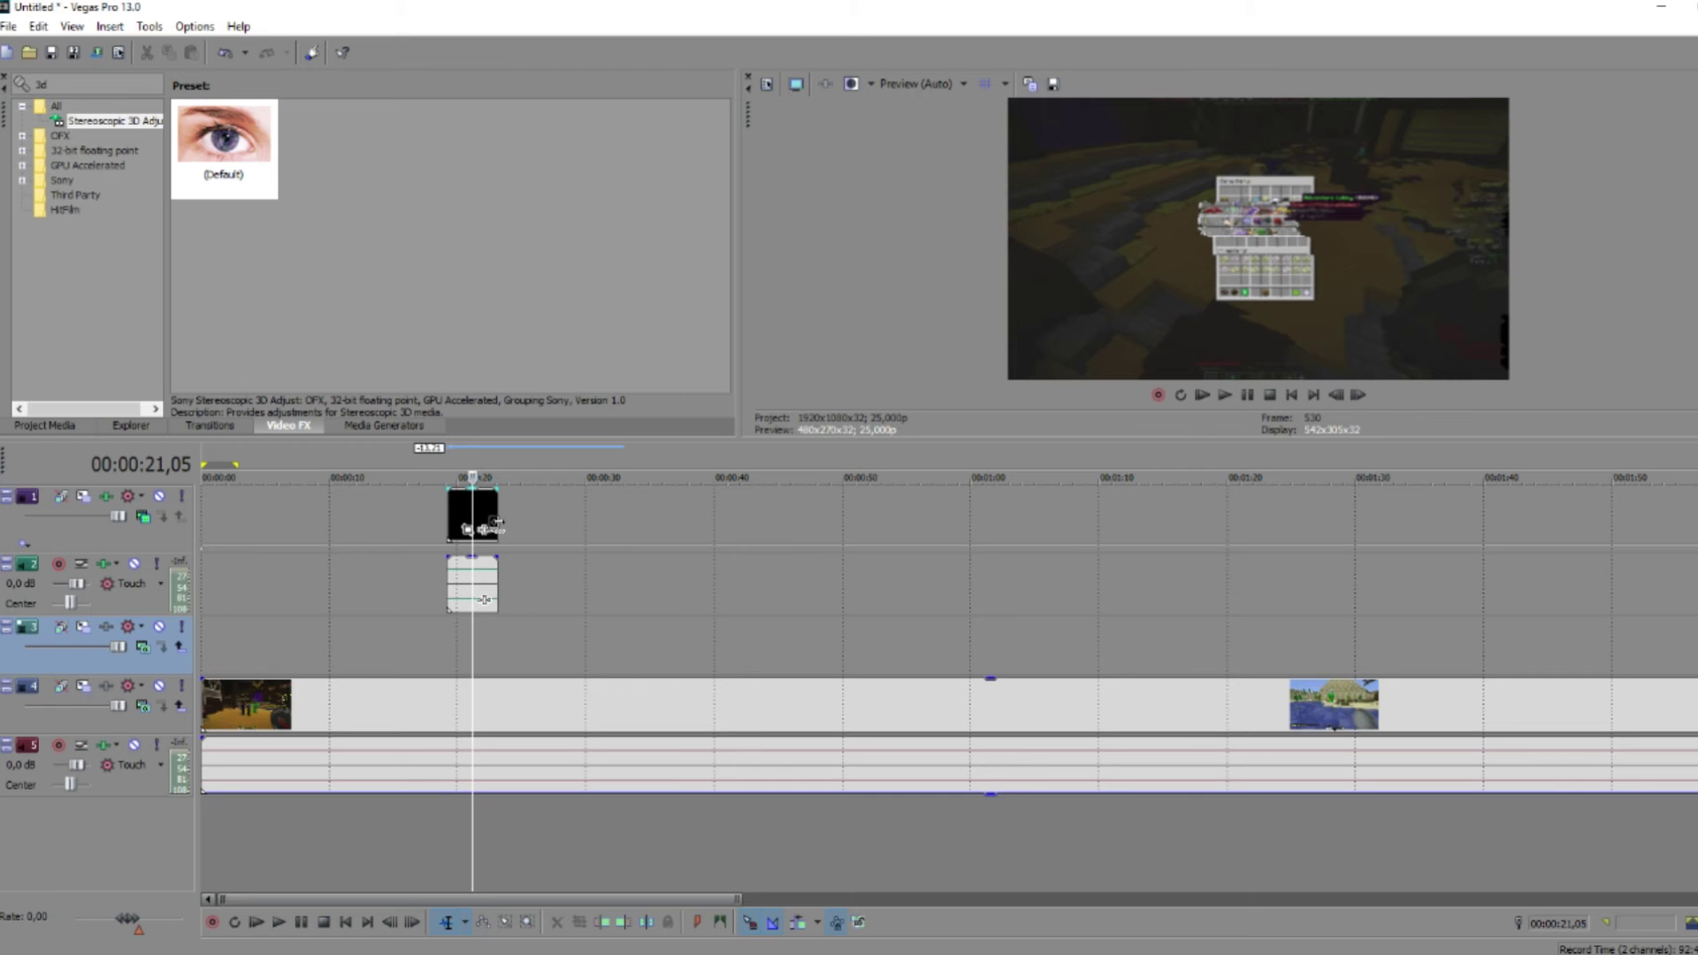
# Trim the end of the overlay clip back to about 00:00:22 and play back the shortened effect.
pyautogui.moveTo(492, 522); pyautogui.dragTo(481, 525)
pyautogui.click(447, 624)
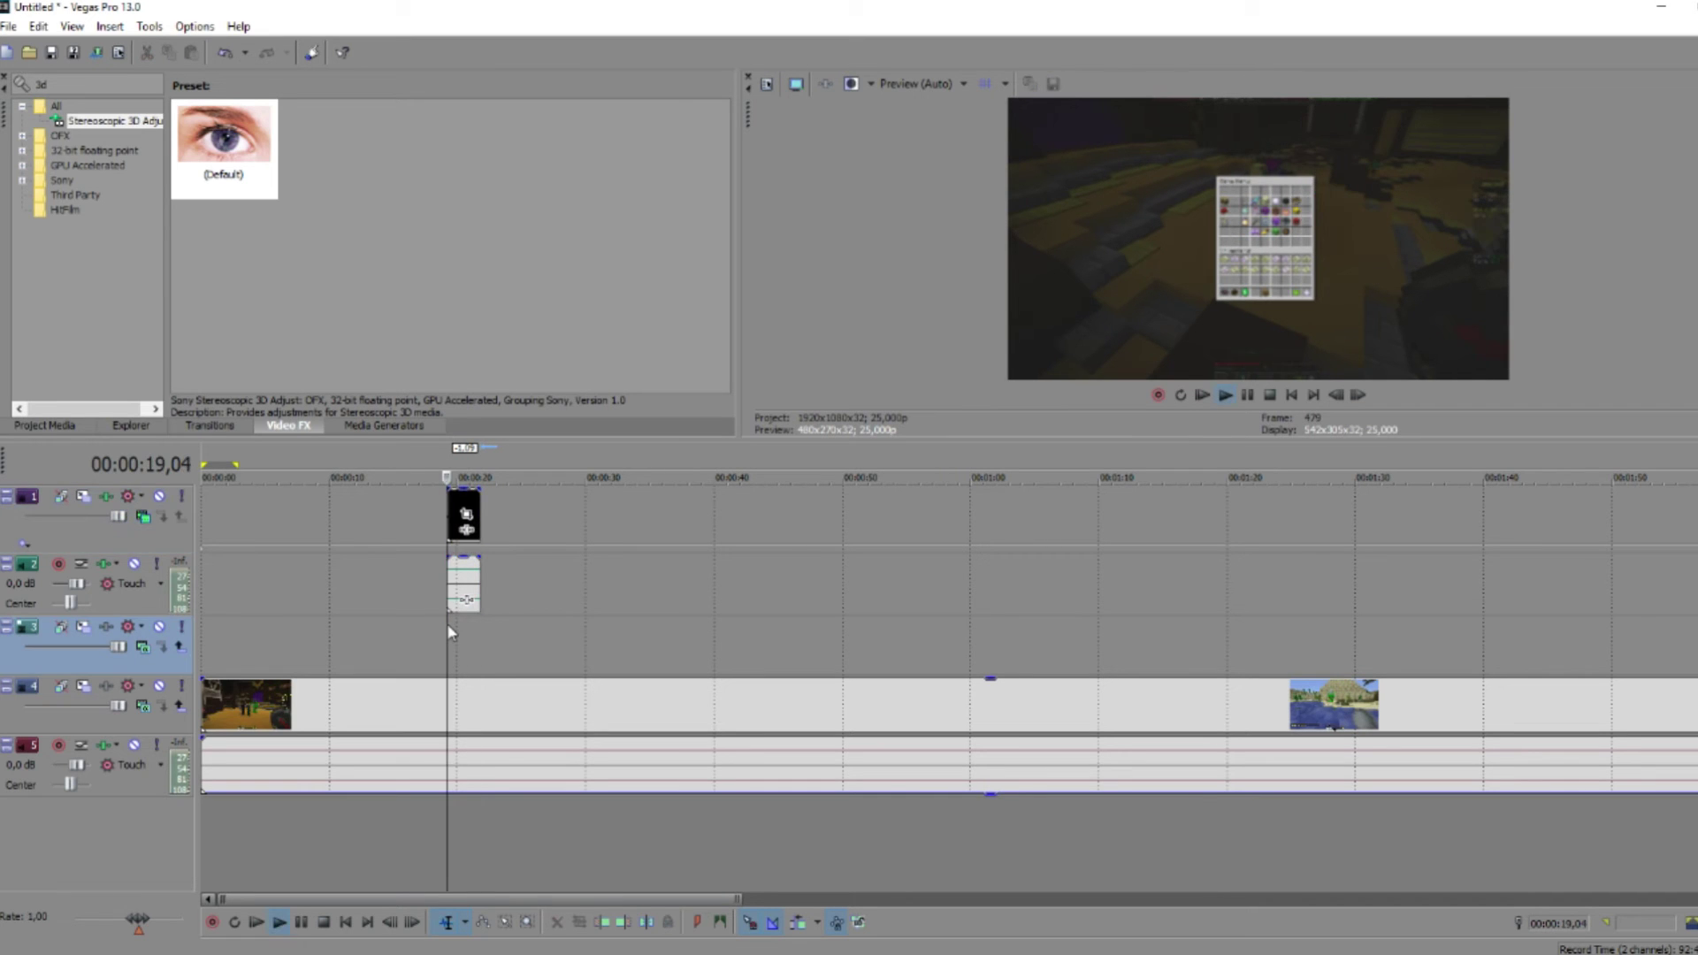
pyautogui.press('space')
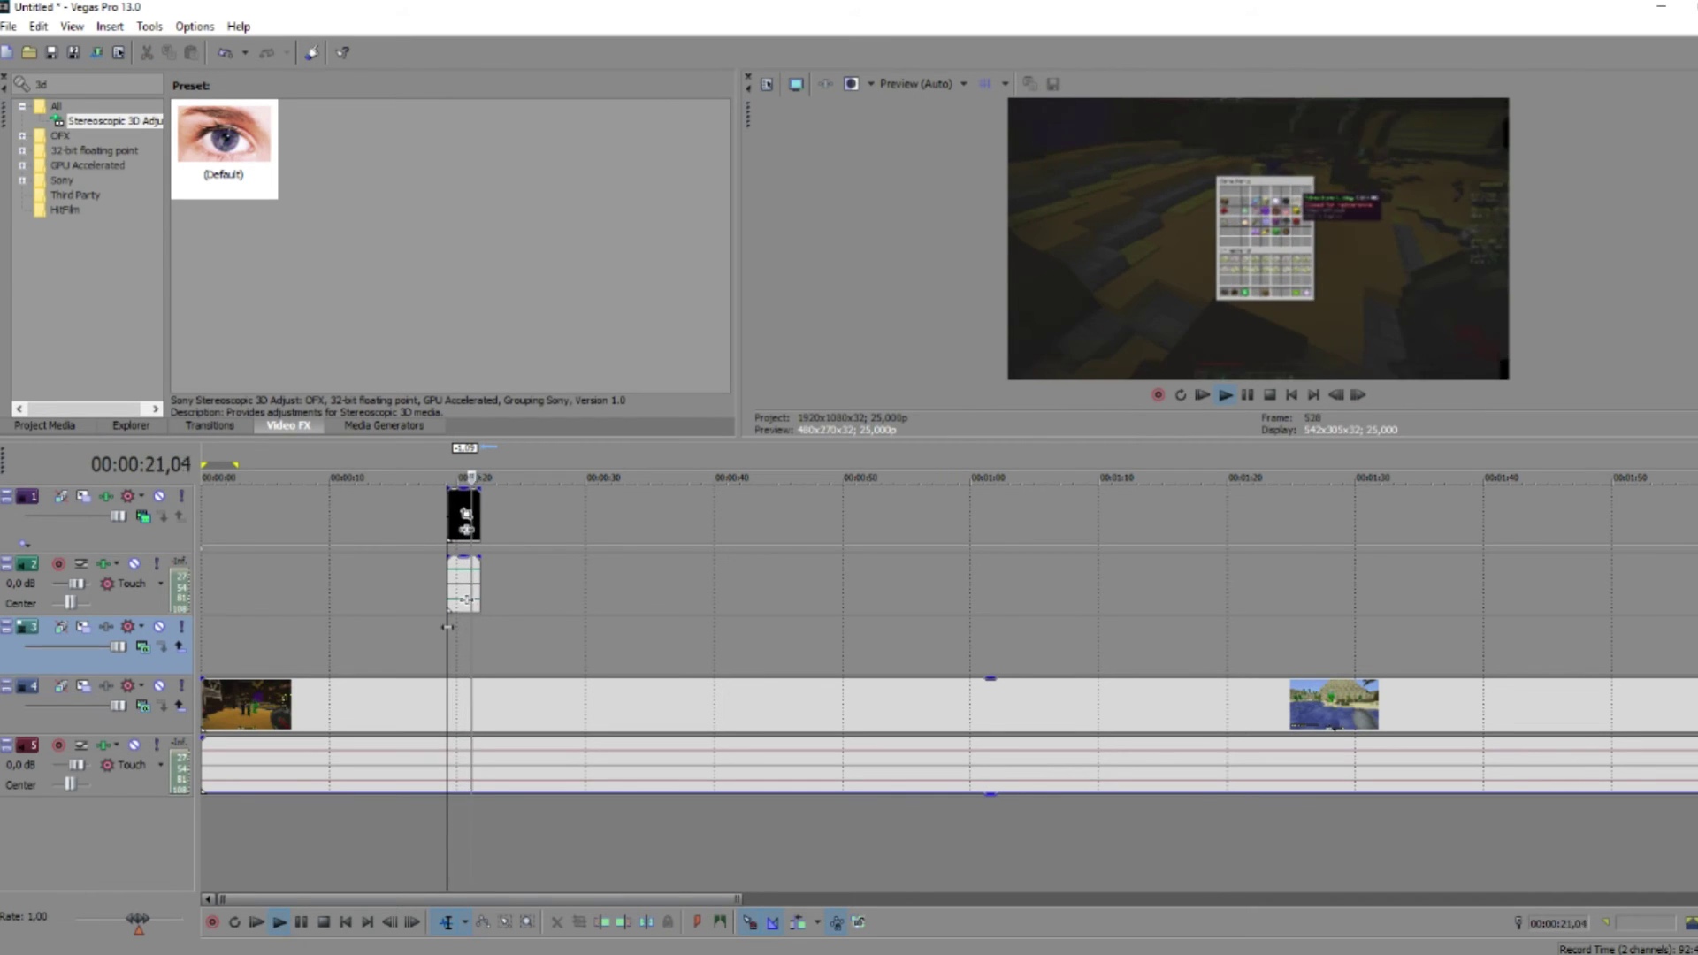
pyautogui.press('space')
pyautogui.click(495, 633)
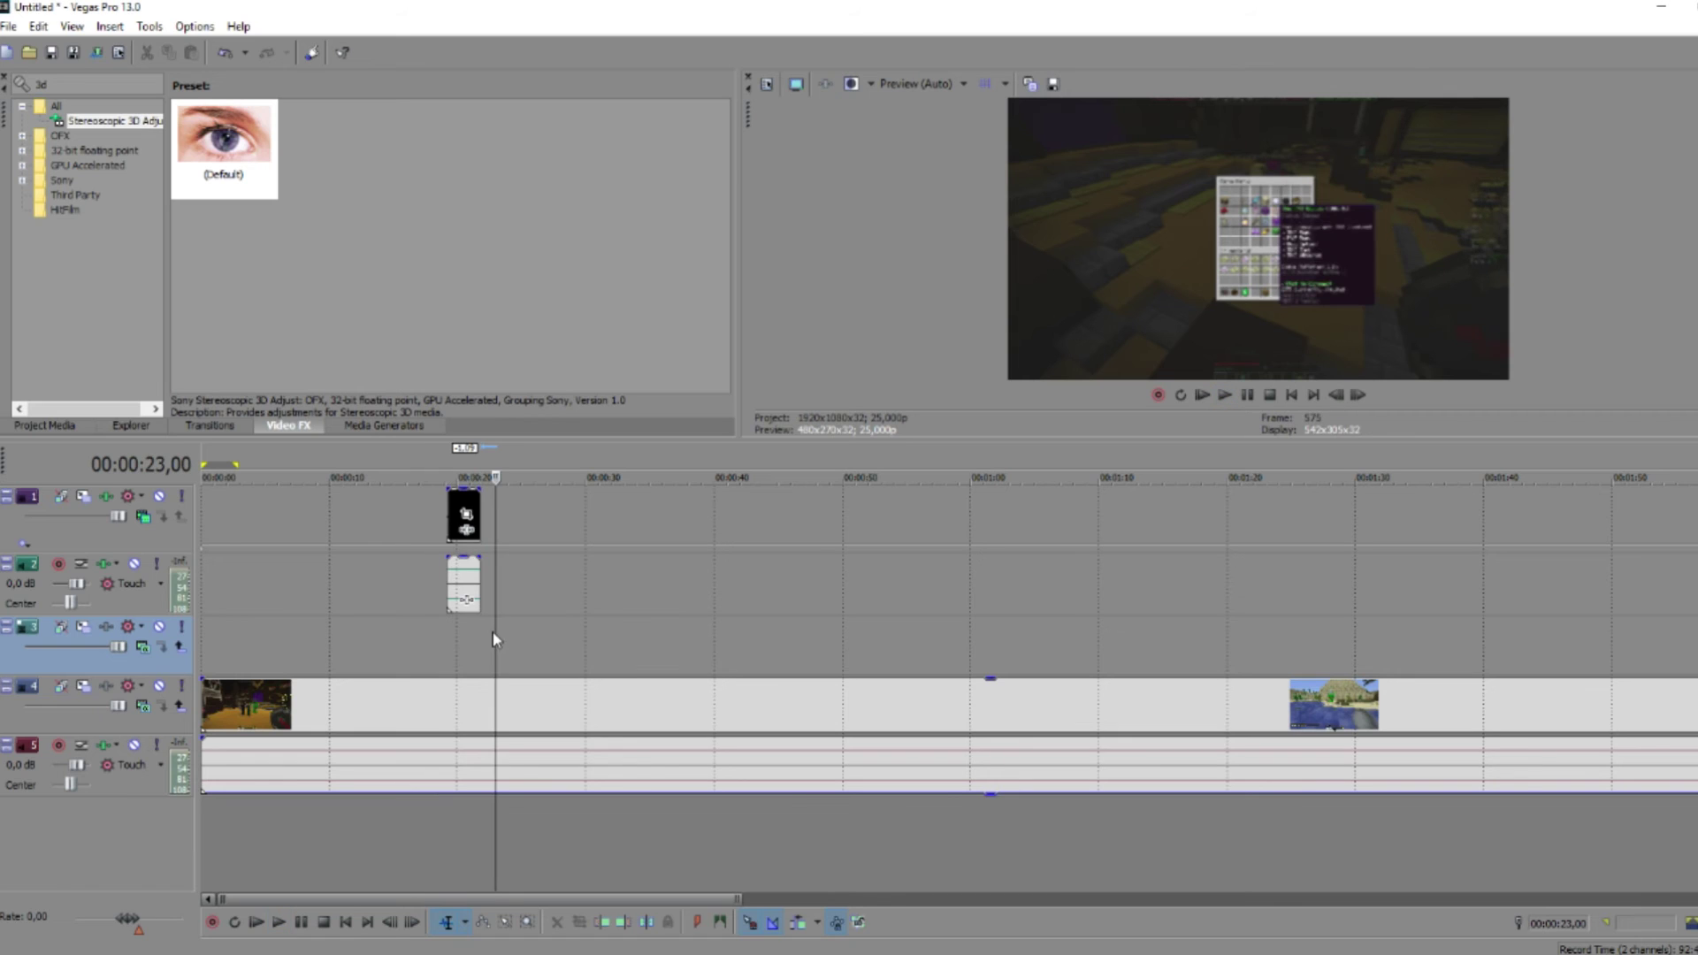
pyautogui.click(480, 635)
pyautogui.click(521, 645)
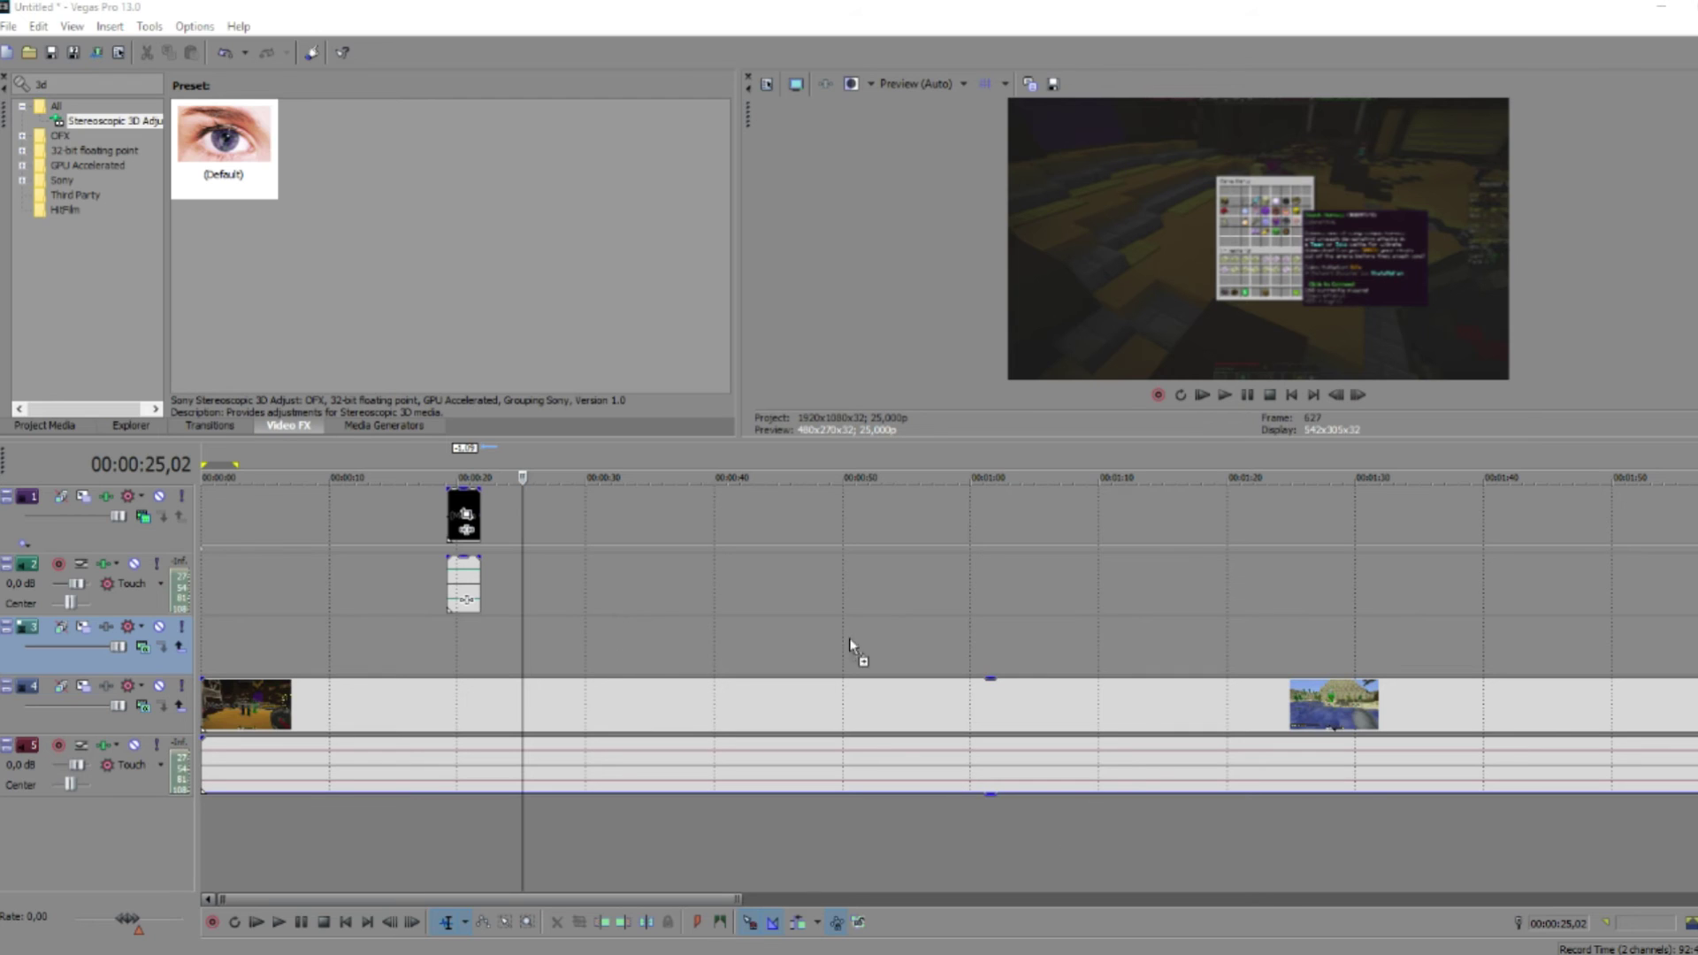
# Add the pink light clip to track 3 at about 00:00:26 and play it back.
pyautogui.moveTo(674, 698); pyautogui.dragTo(573, 652)
pyautogui.press('space')
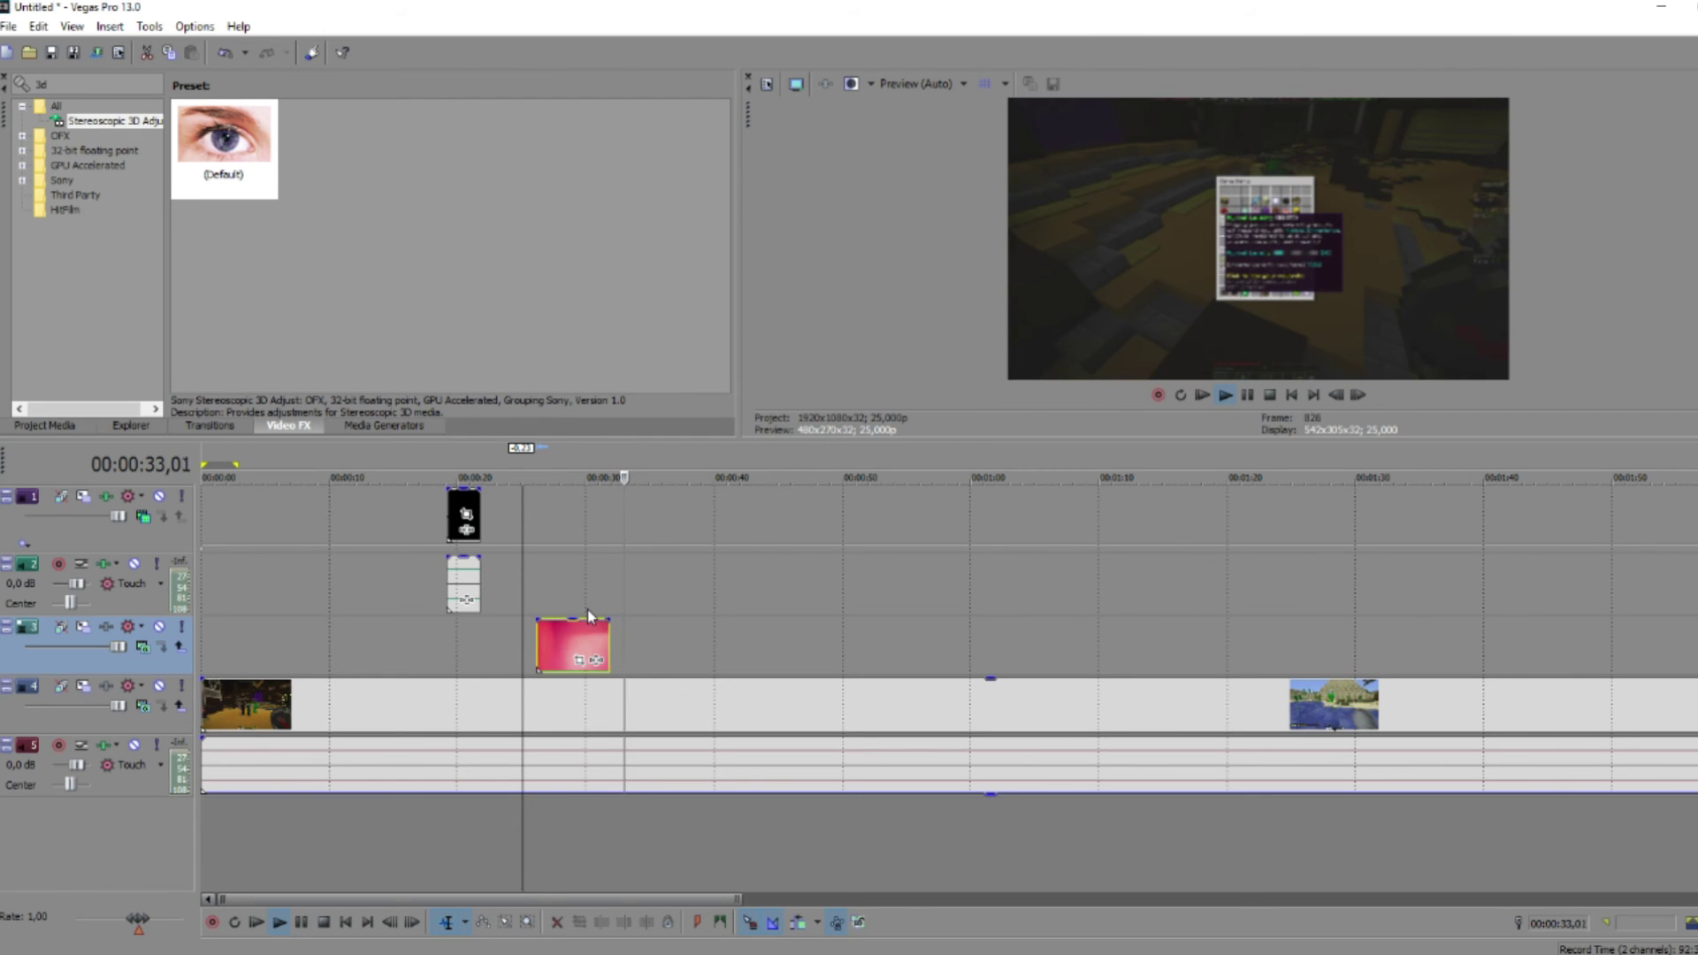
pyautogui.press('space')
# Try lowering the opacity of the pink clip on track 3 and play it back.
pyautogui.moveTo(567, 620); pyautogui.dragTo(583, 659)
pyautogui.press('space')
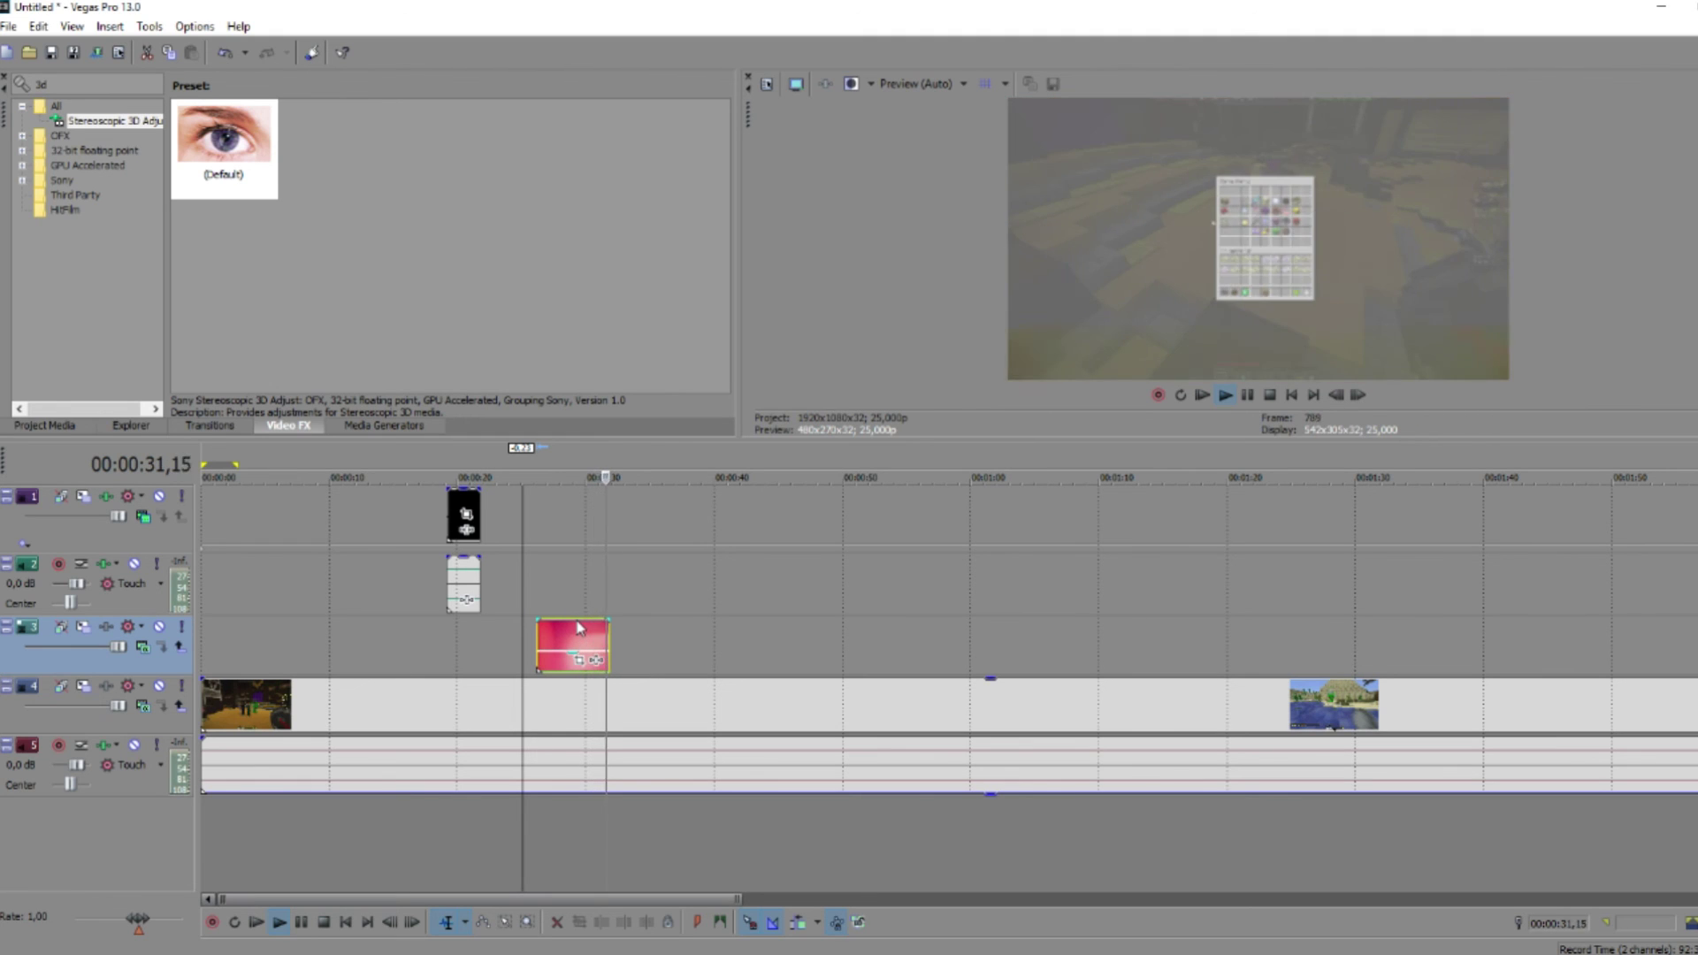
pyautogui.press('space')
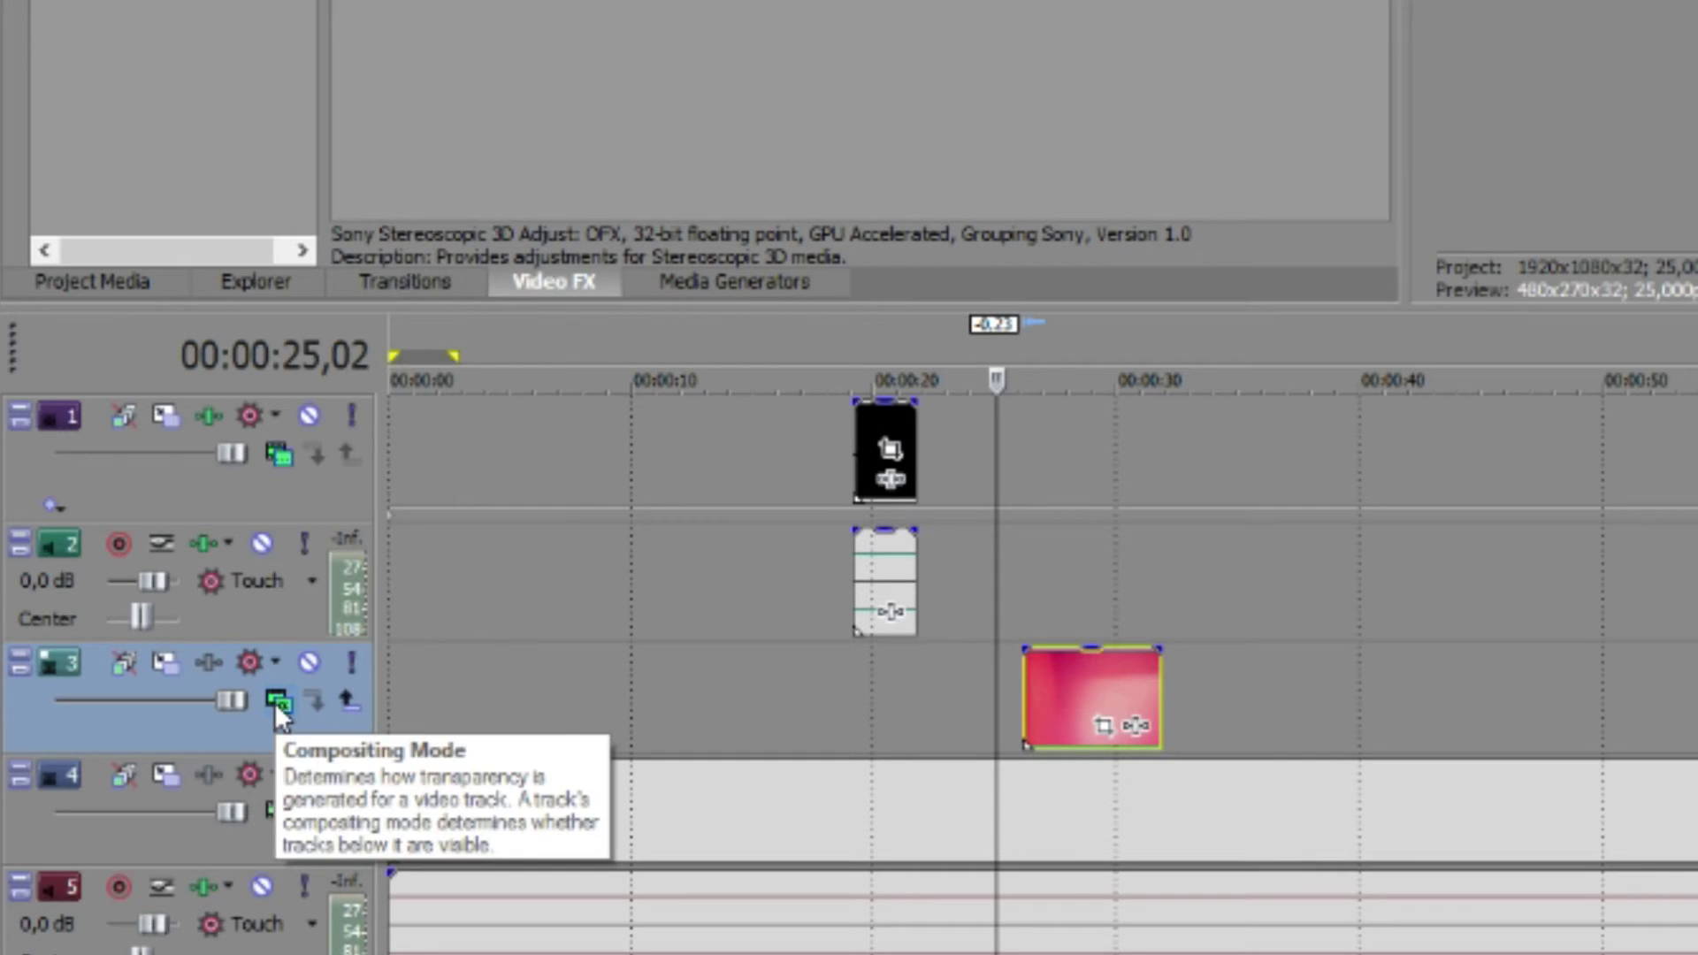
# Set track 3's compositing mode to Add and play the pink clip over the gameplay footage.
pyautogui.click(142, 647)
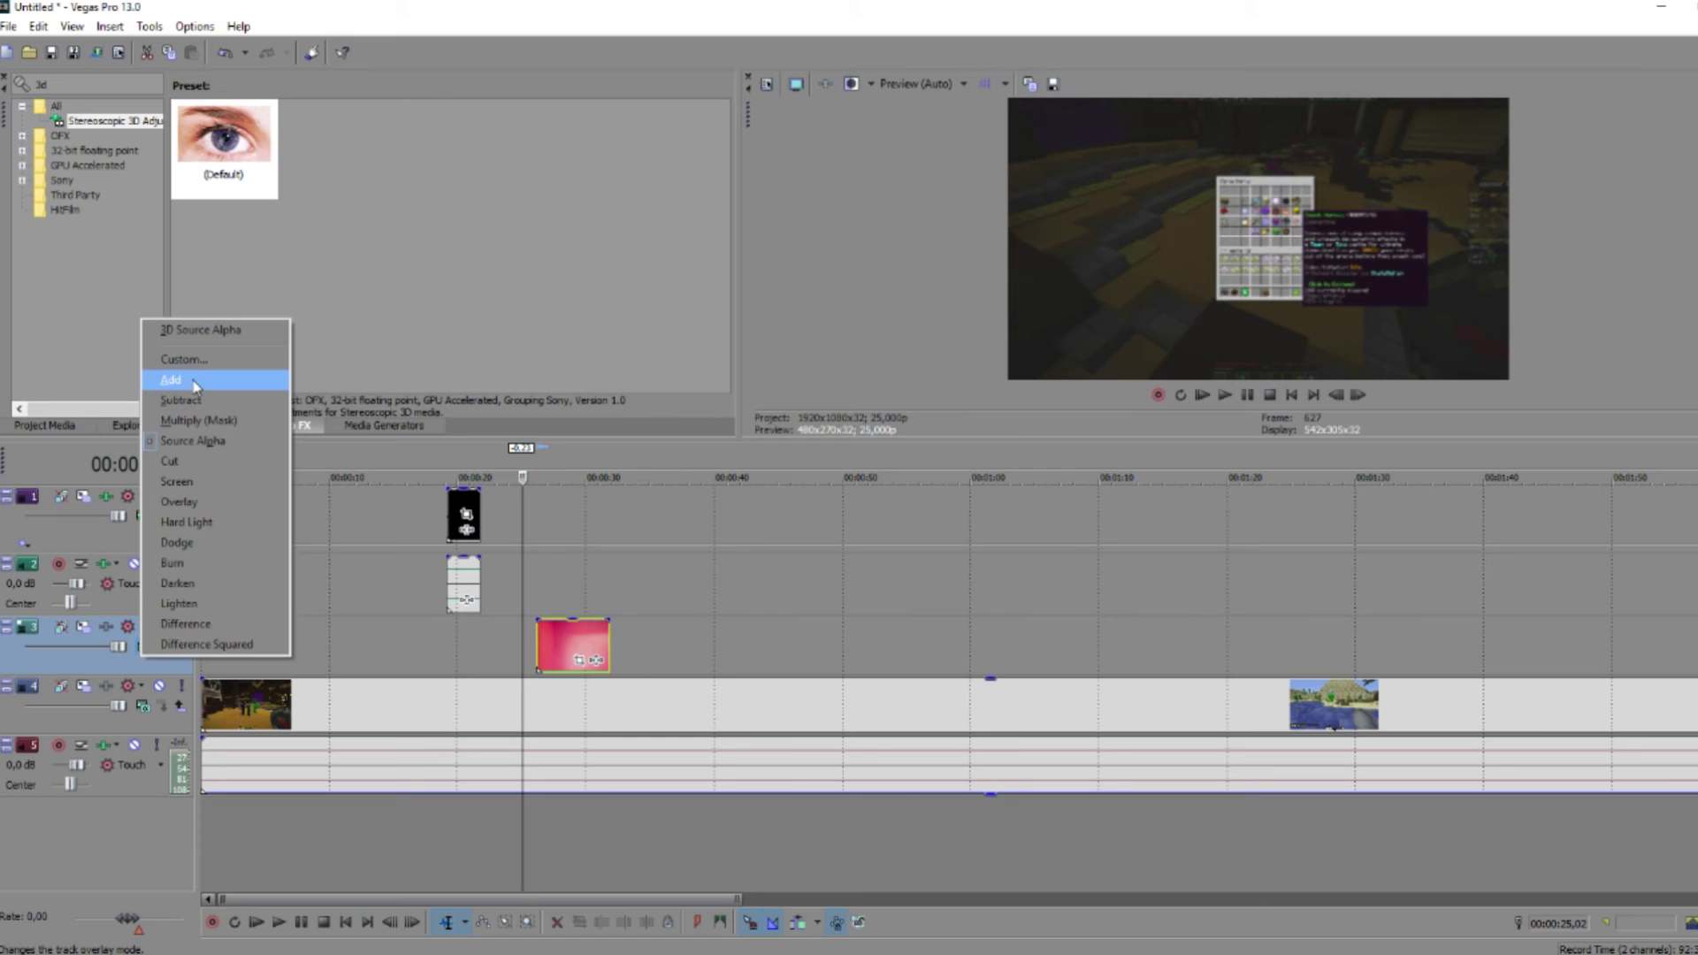
pyautogui.click(369, 197)
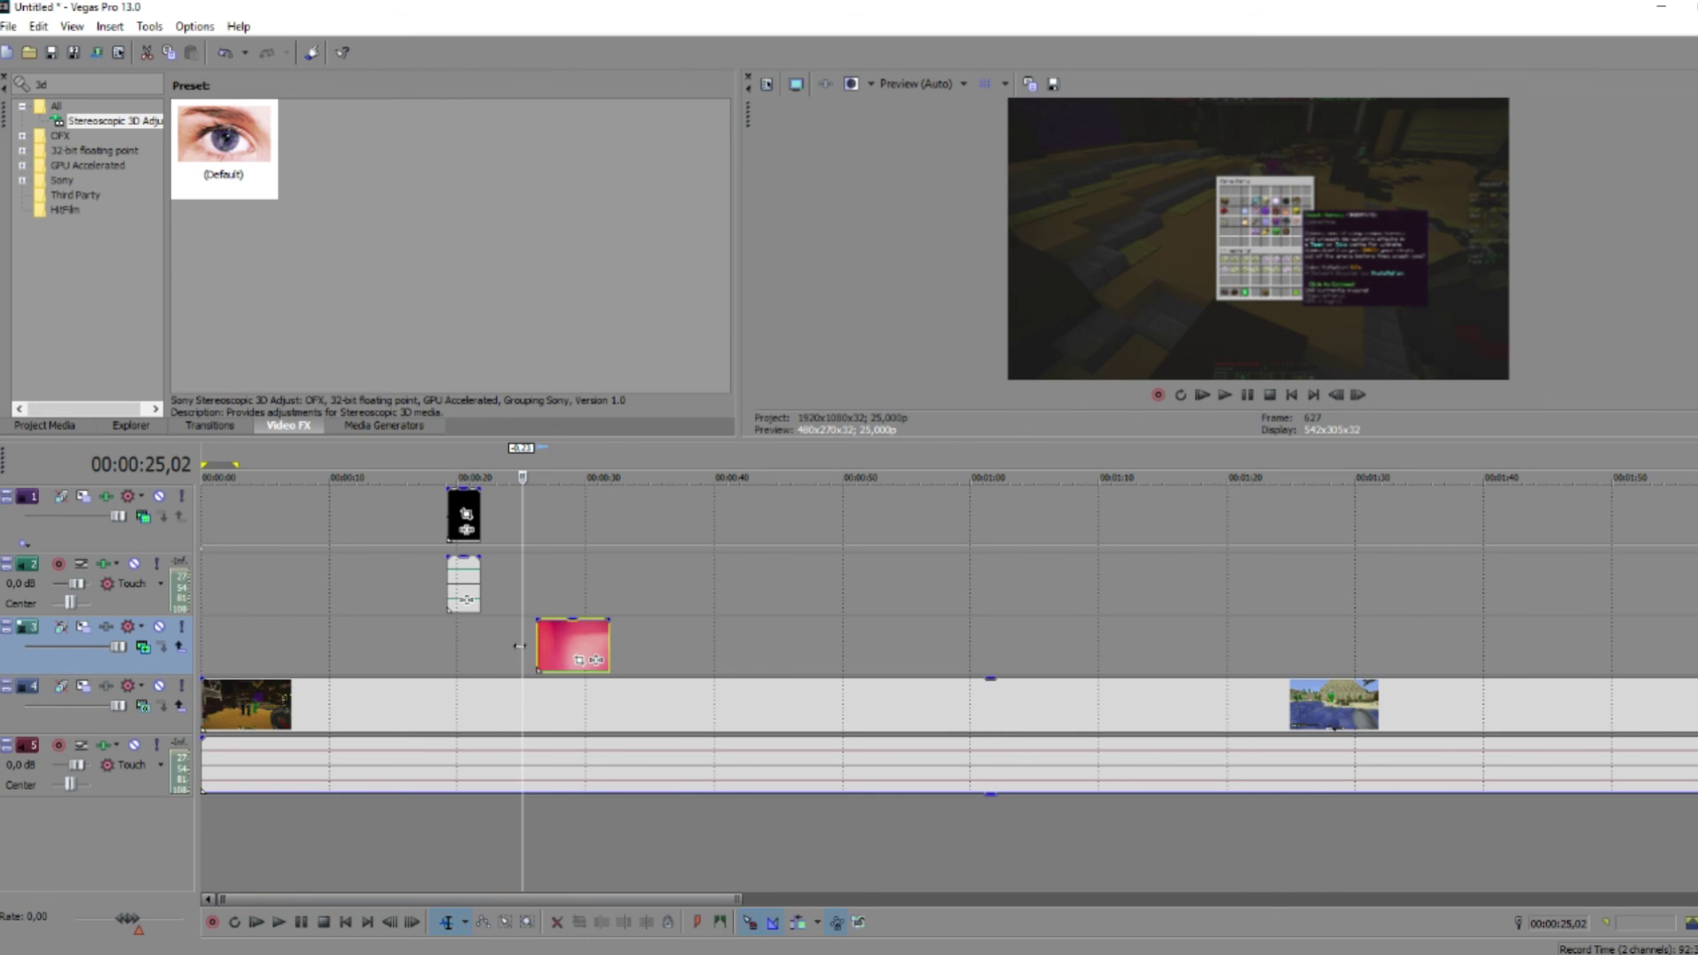
pyautogui.press('space')
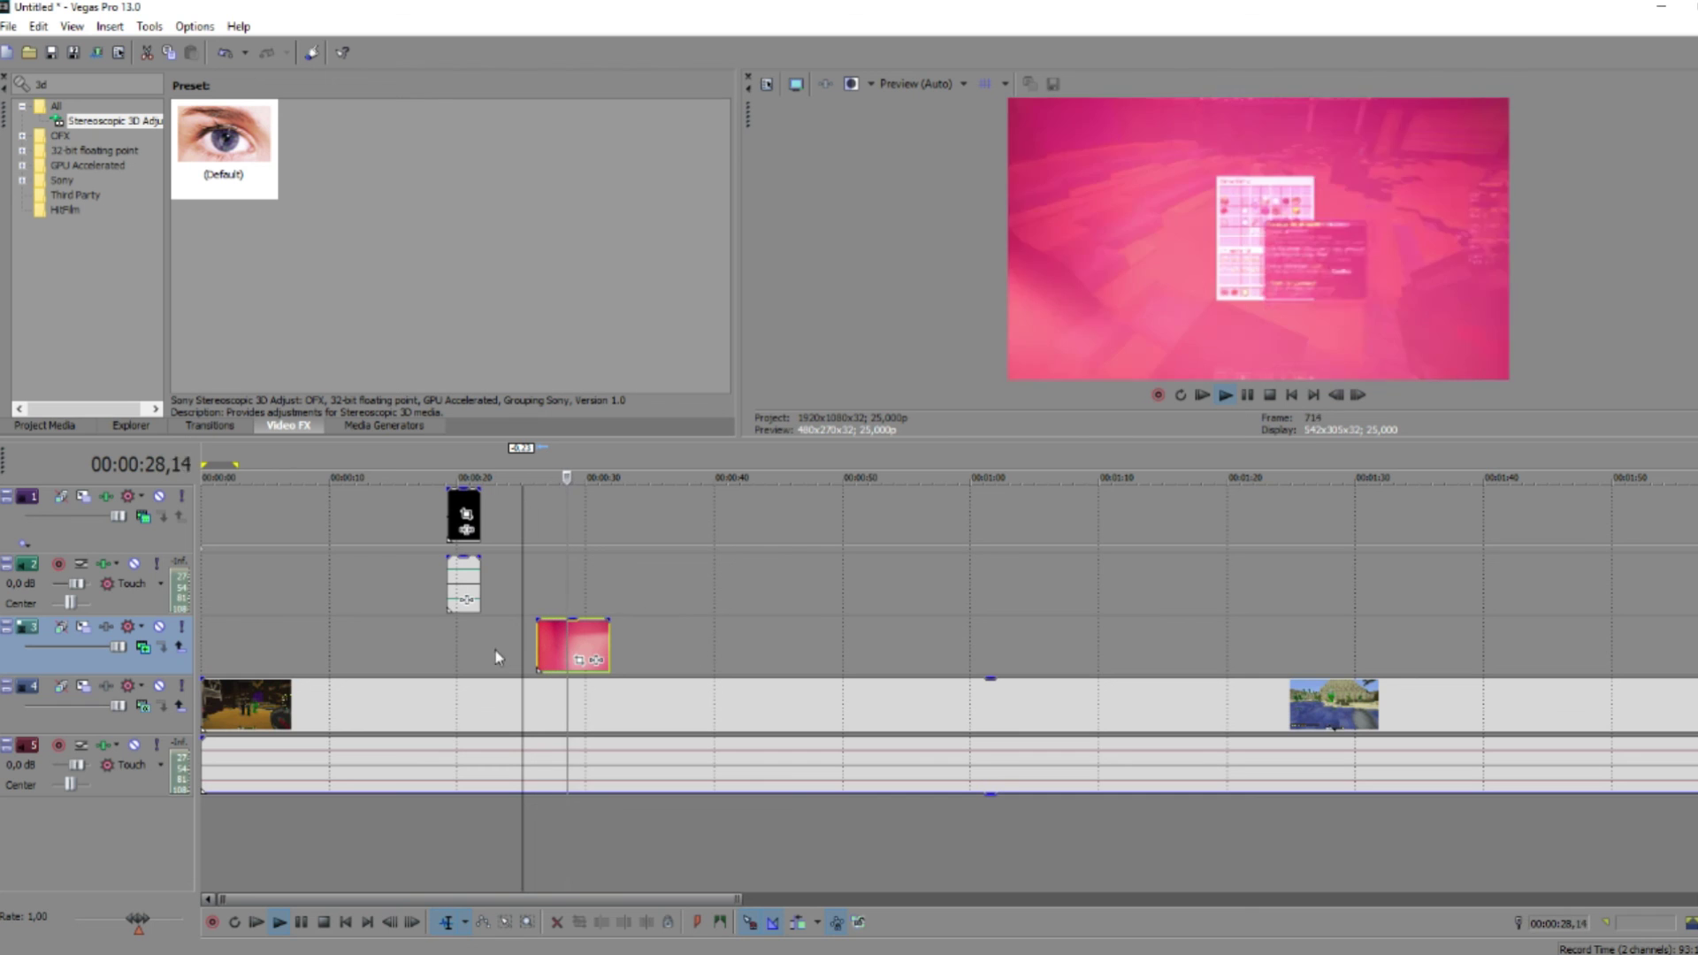
# Add a fade-in and a fade-out to the pink clip on track 3 and play it to check the blending.
pyautogui.moveTo(538, 621); pyautogui.dragTo(597, 622)
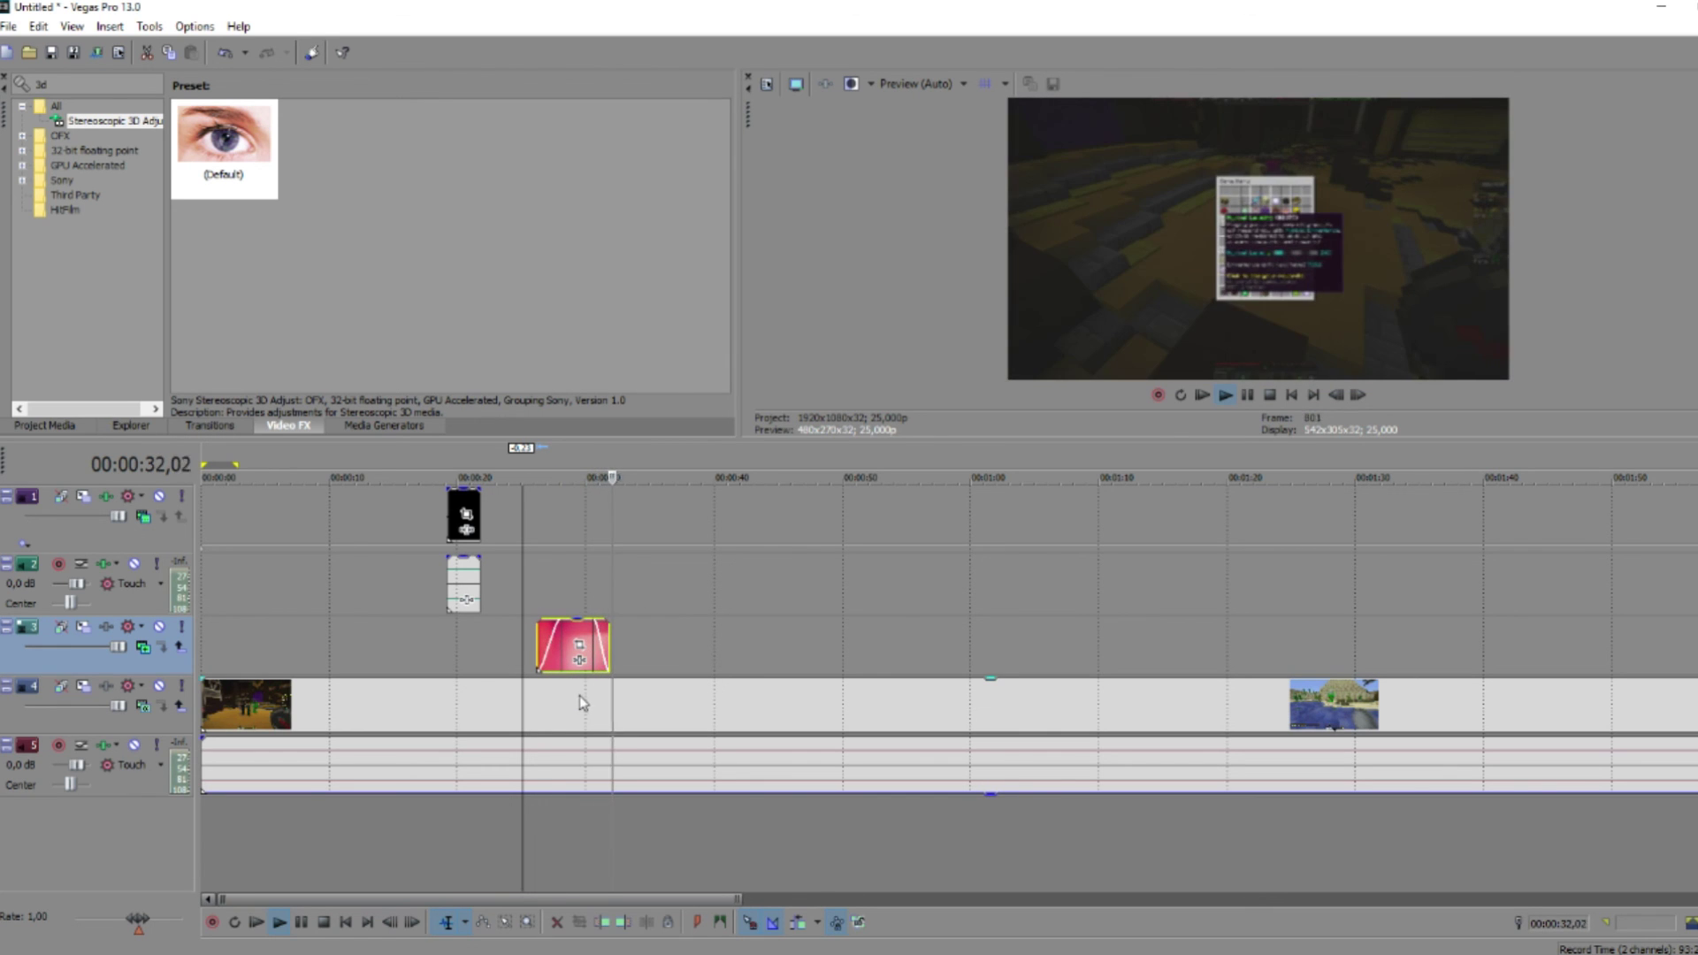
pyautogui.click(537, 641)
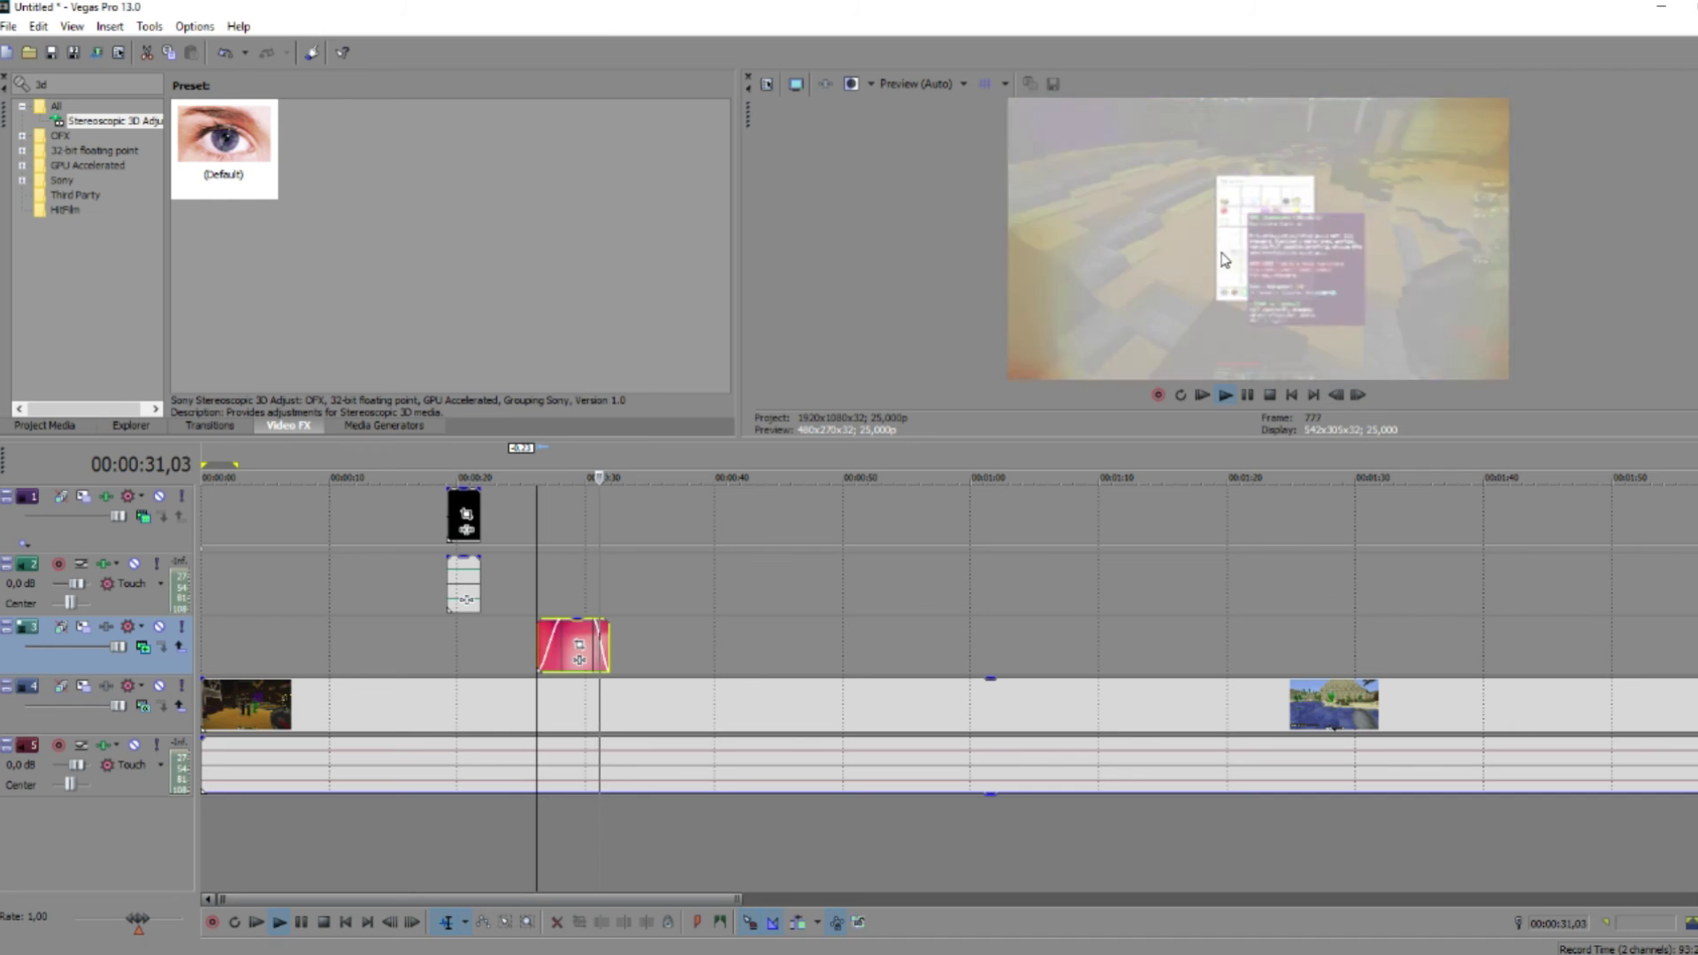
pyautogui.click(607, 650)
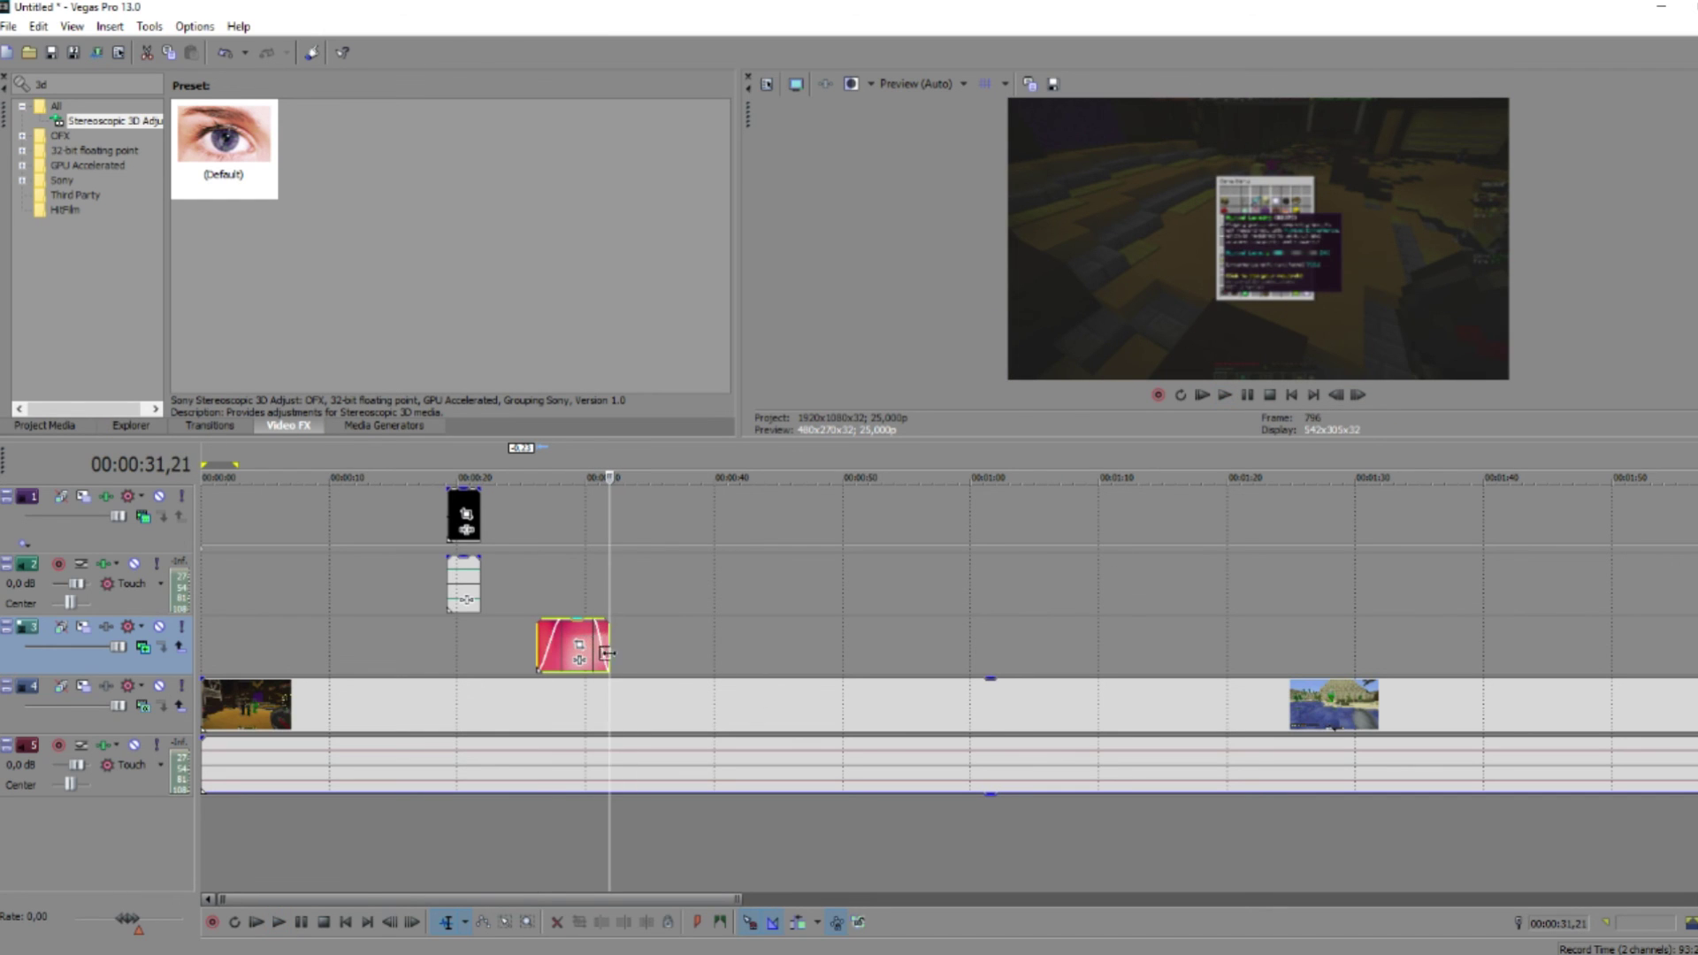
pyautogui.click(523, 628)
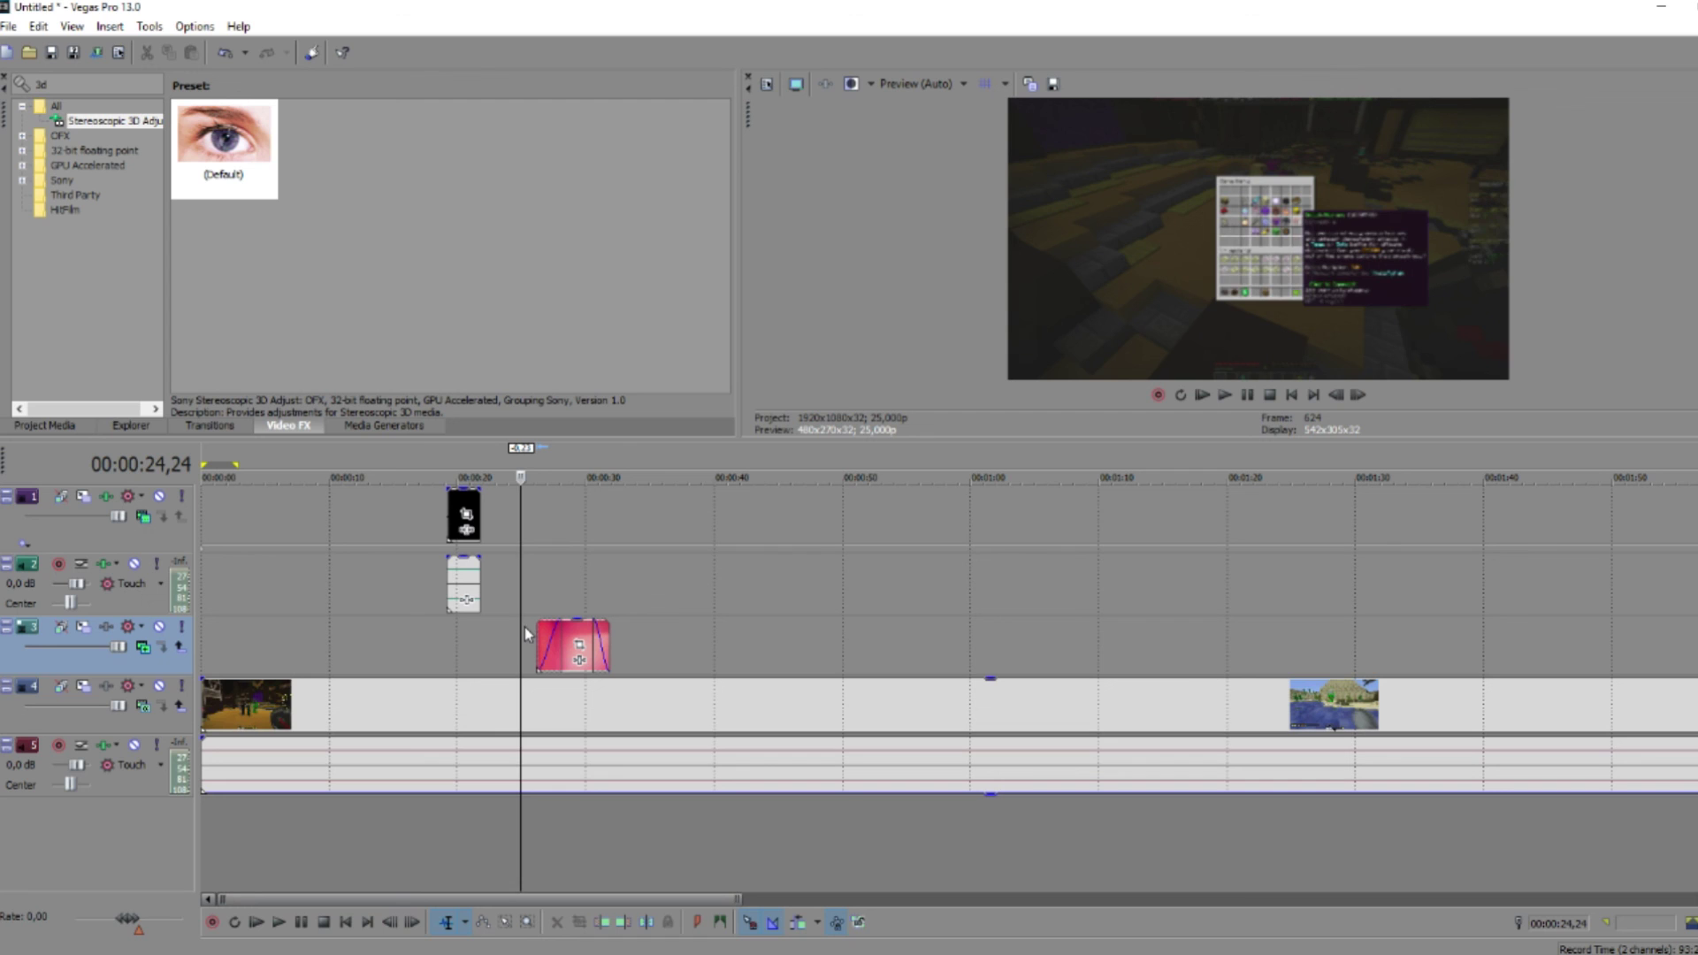
# Move the pink clip on track 3 to start at about 00:00:18,13 beneath the displacement overlay and play the combined effect.
pyautogui.click(439, 643)
pyautogui.press('space')
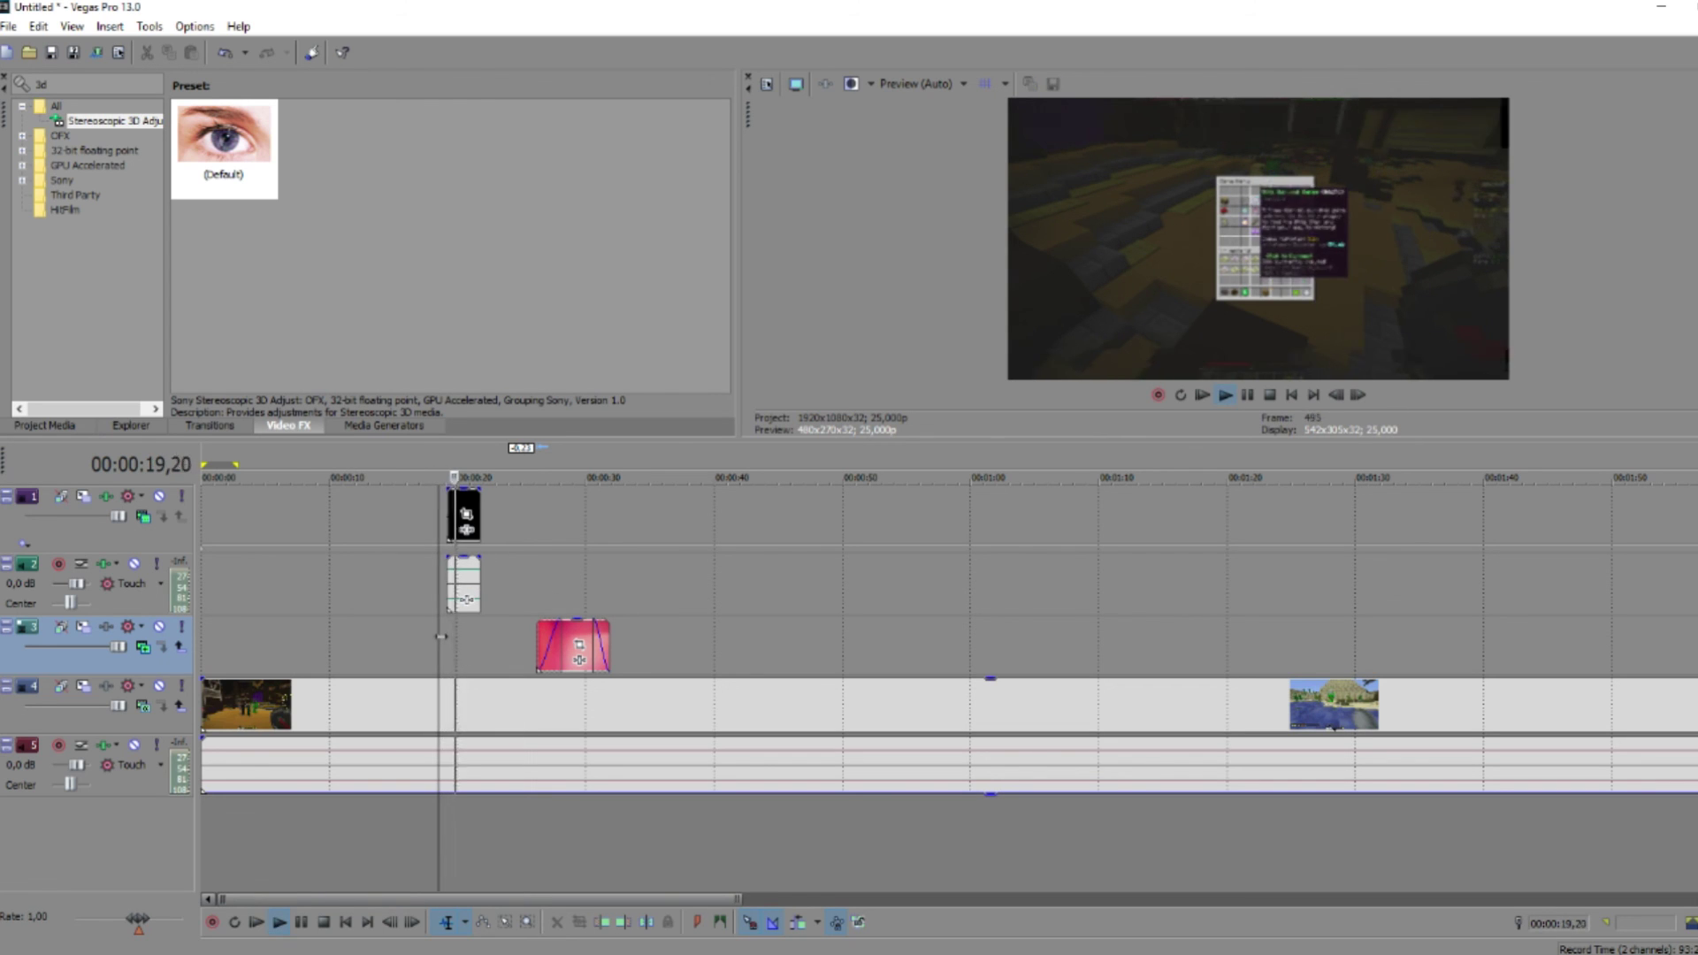
pyautogui.press('space')
pyautogui.moveTo(558, 661); pyautogui.dragTo(459, 656)
pyautogui.press('space')
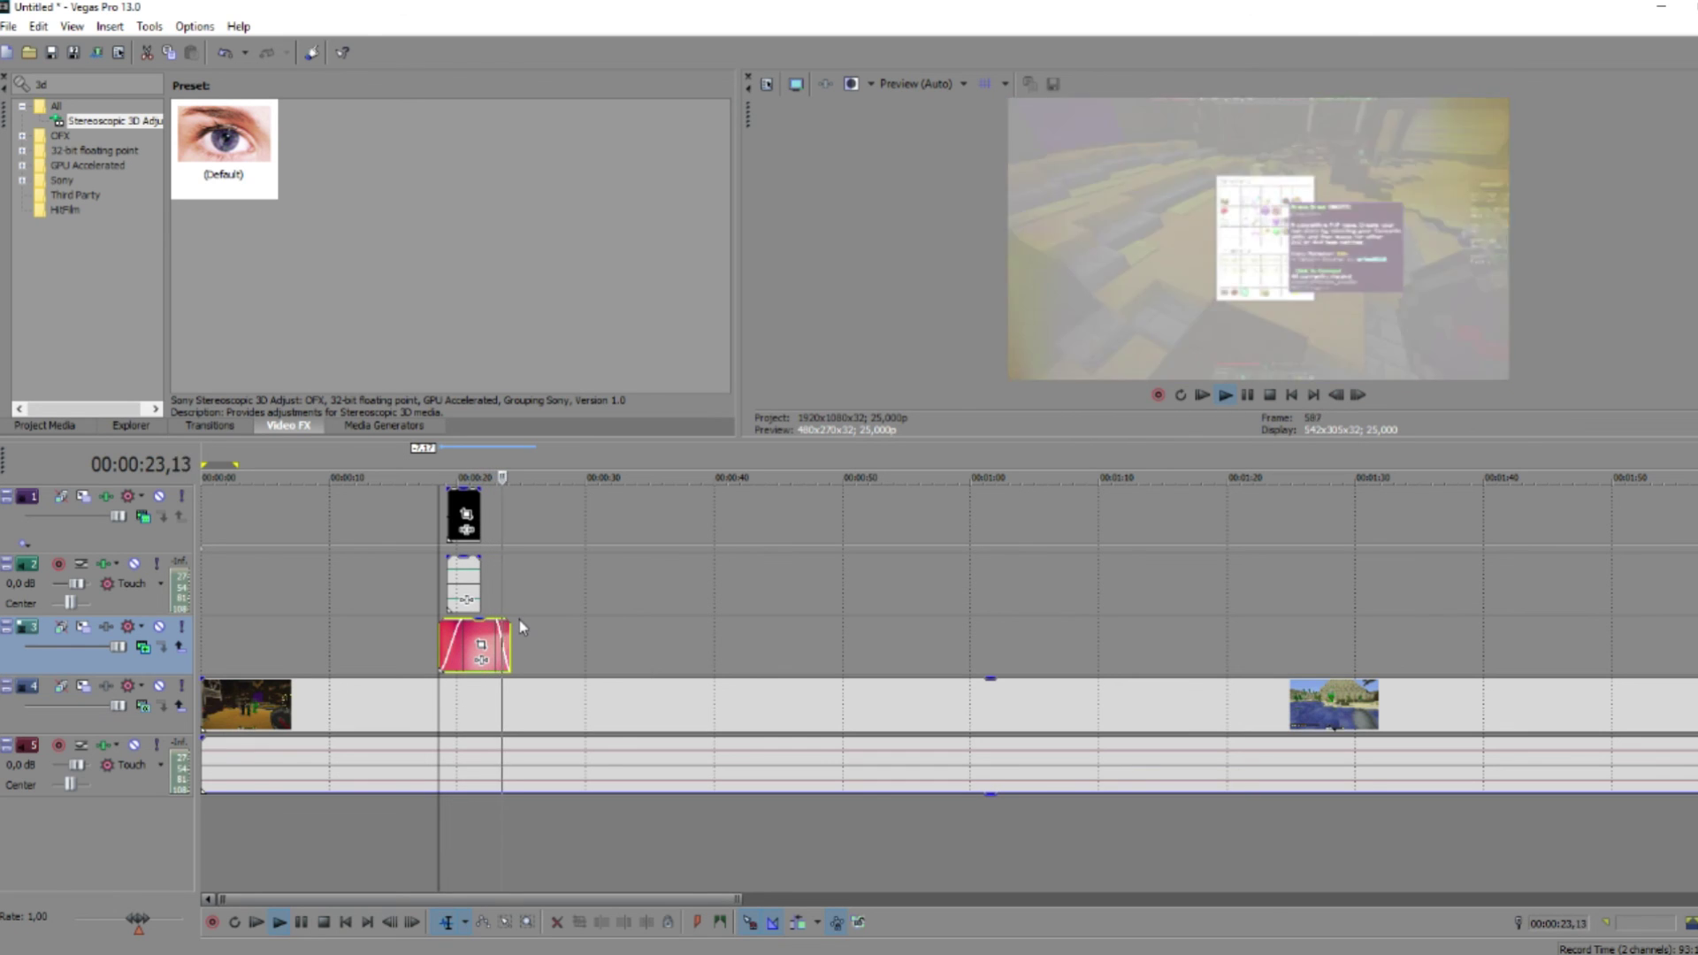
pyautogui.press('space')
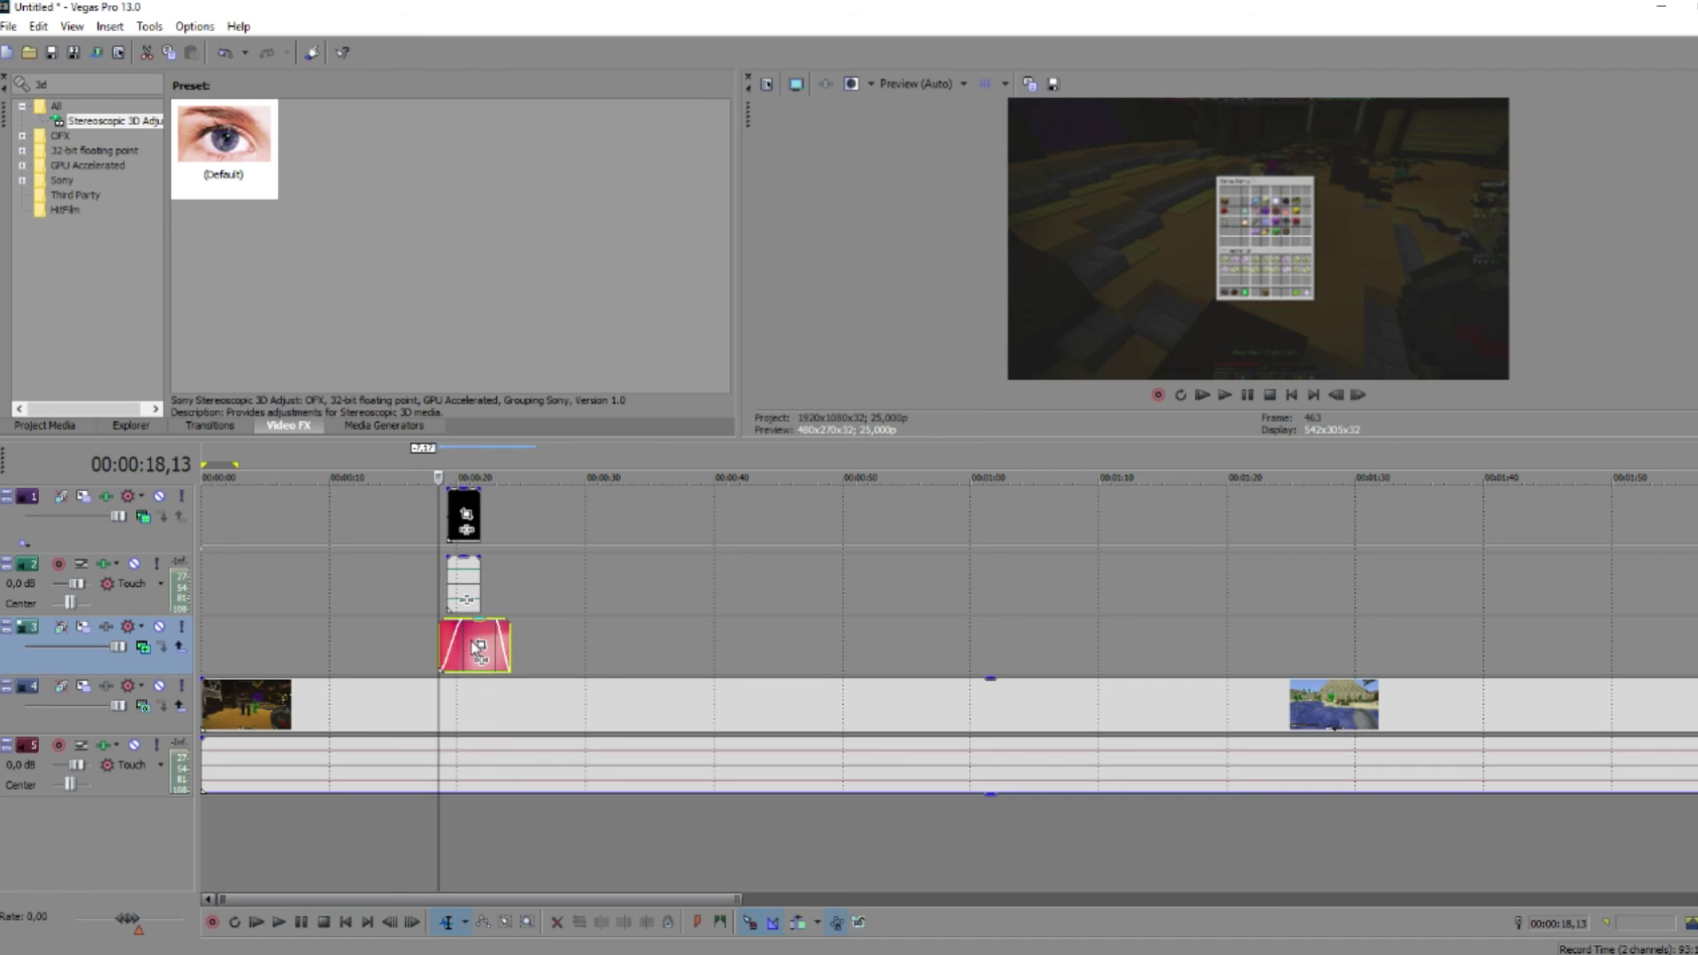
pyautogui.click(472, 645)
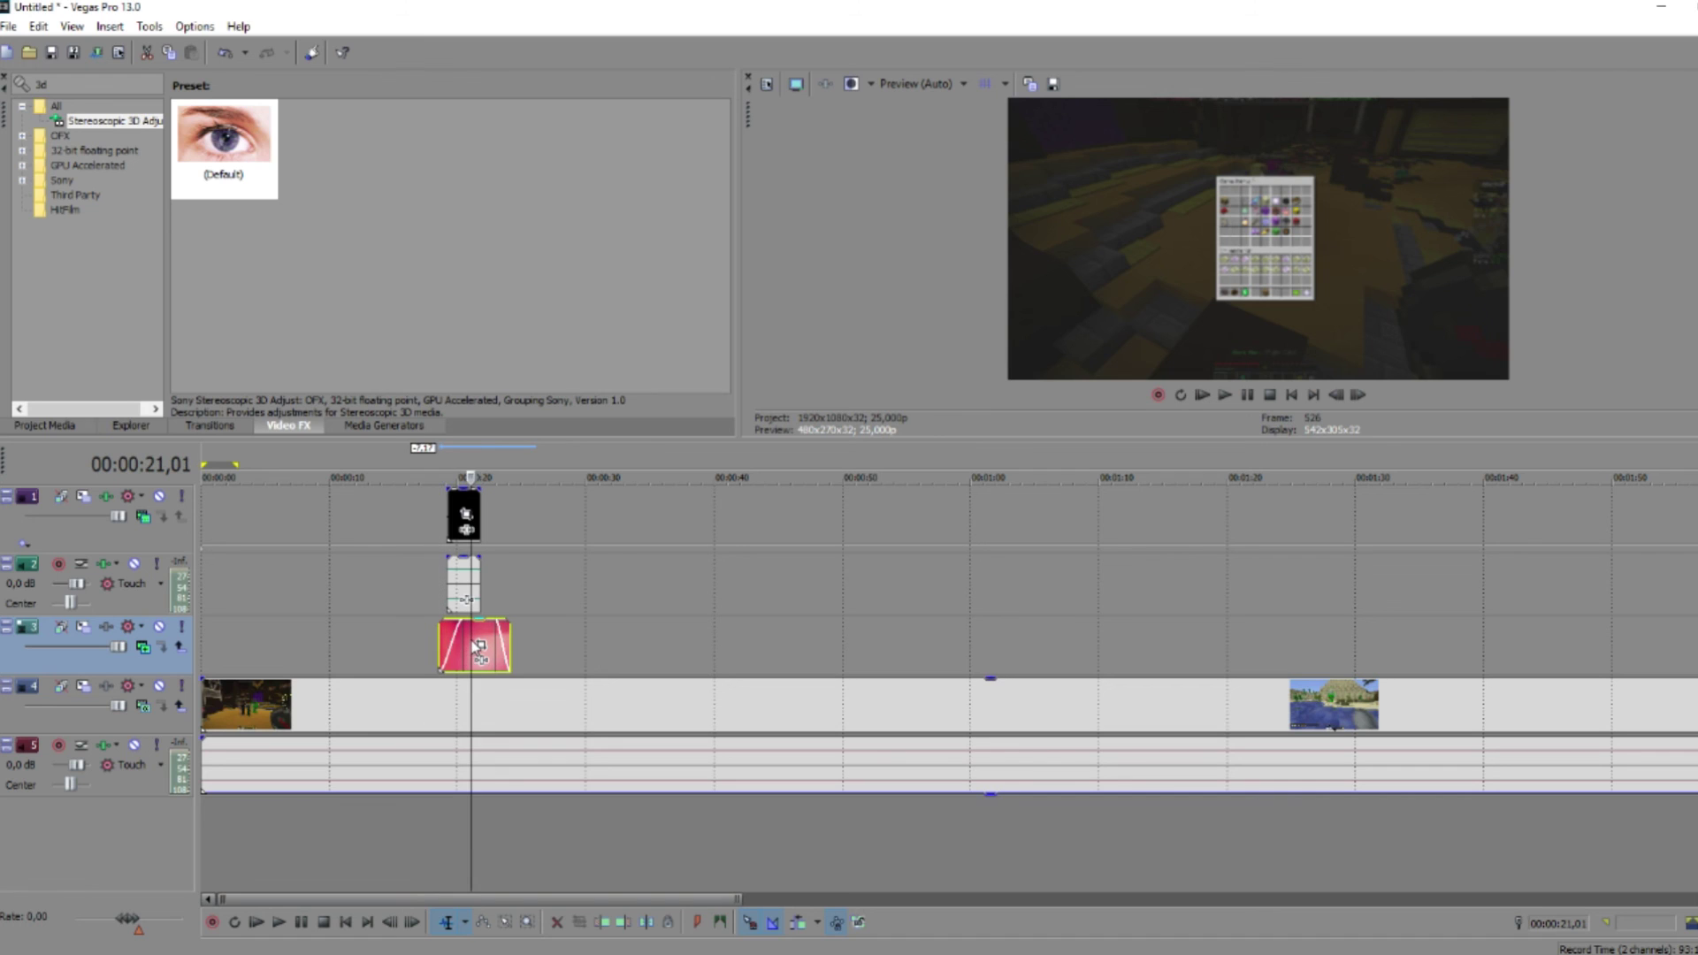